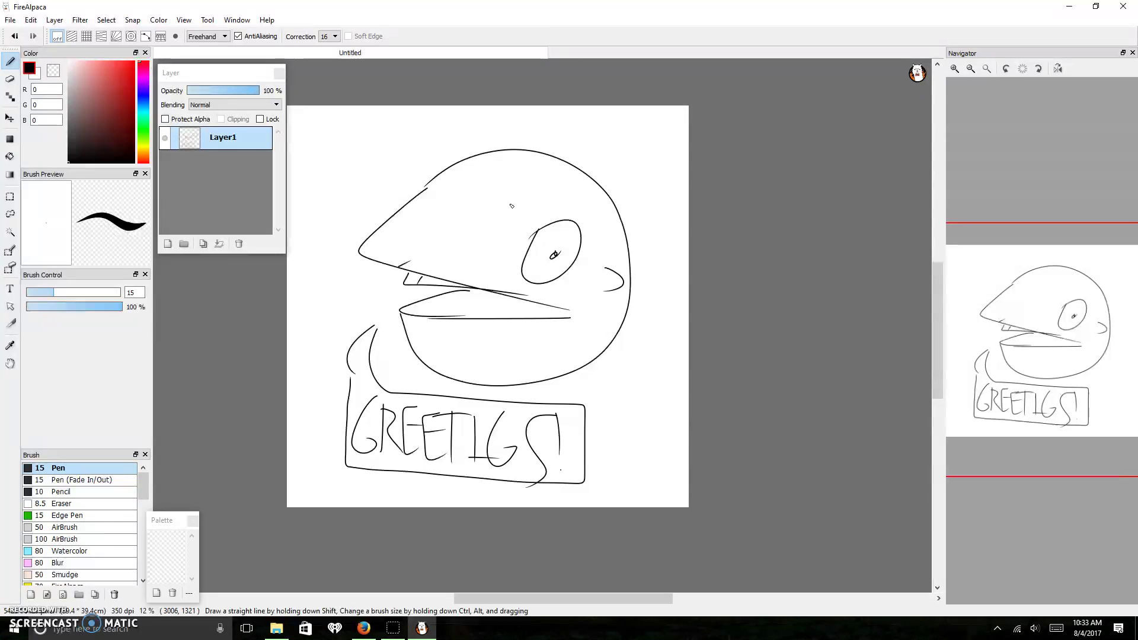
Add a new Layer2 above Layer1 and hide Layer1's creature sketch.
scroll(485, 191, up, 1)
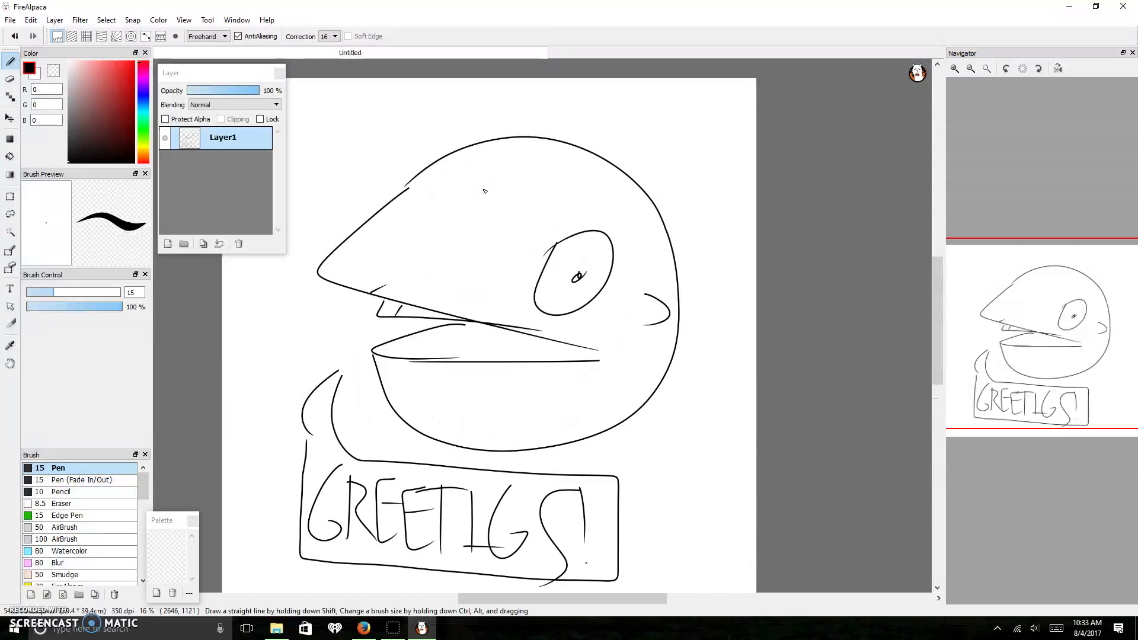
mouse_move(1078, 370)
mouse_down()
mouse_move(1047, 376)
mouse_move(1034, 333)
mouse_move(1022, 333)
mouse_move(1017, 366)
mouse_up()
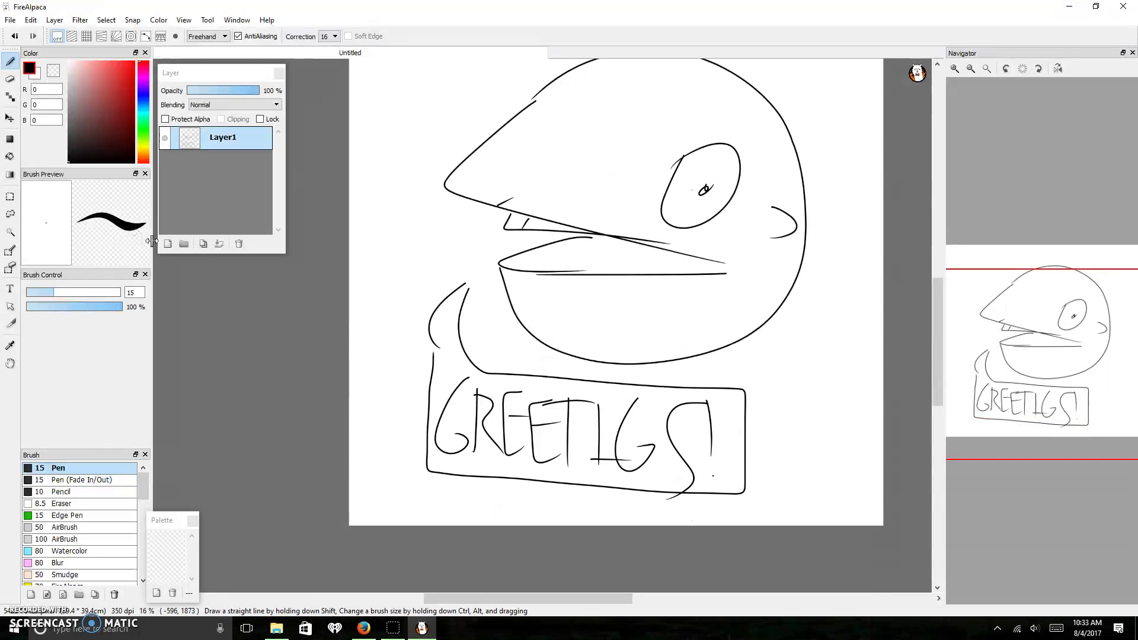
click(168, 243)
click(165, 162)
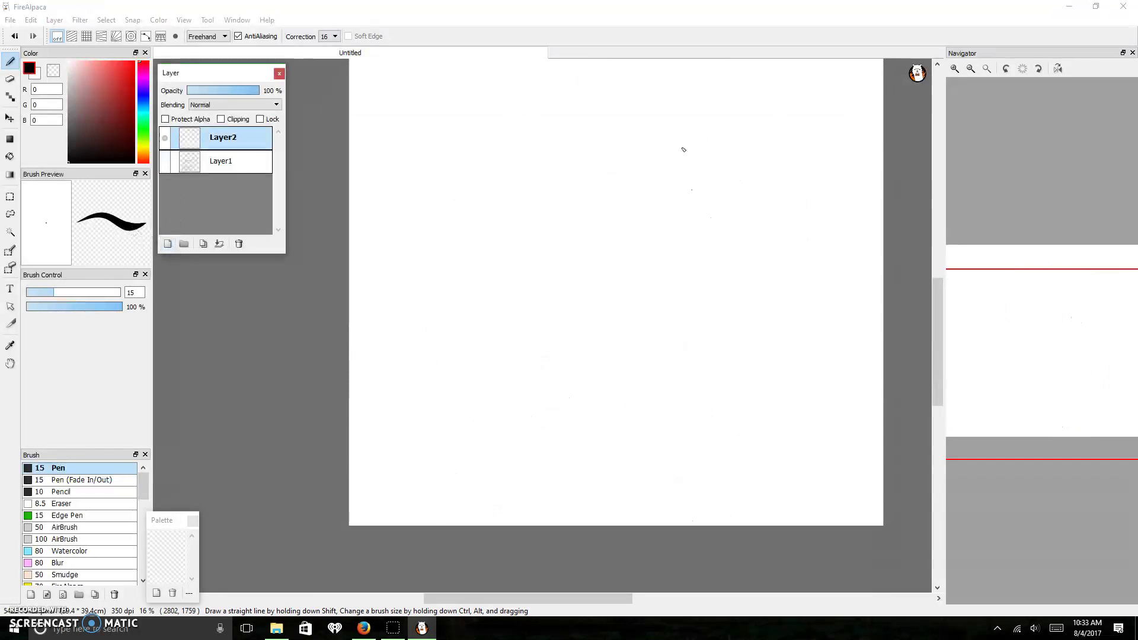
Pick dark navy blue (45,50,79) as the paint colour.
scroll(688, 148, down, 3)
scroll(697, 151, up, 4)
scroll(697, 158, down, 1)
drag(1026, 382, 1007, 356)
scroll(709, 303, up, 2)
scroll(711, 303, down, 1)
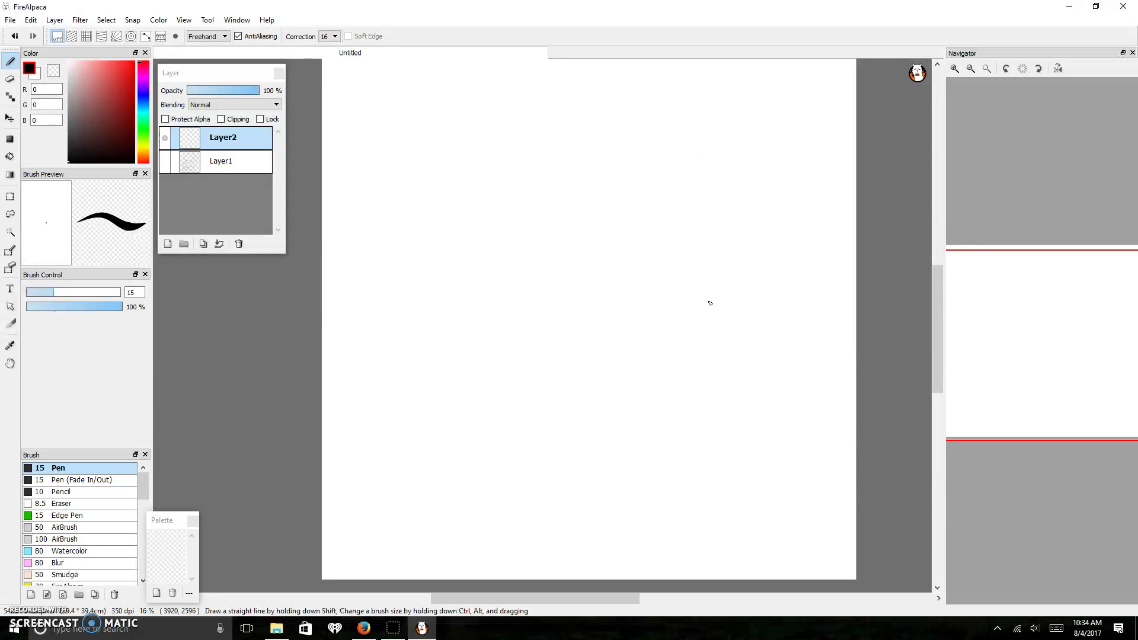
scroll(442, 179, down, 3)
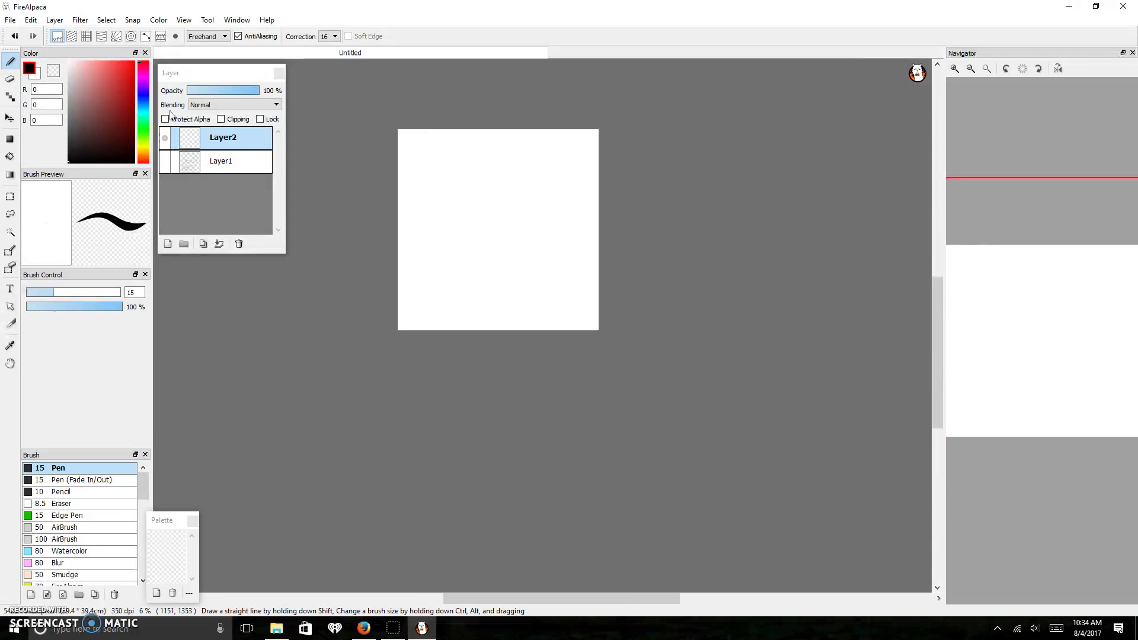
click(143, 97)
drag(82, 110, 96, 131)
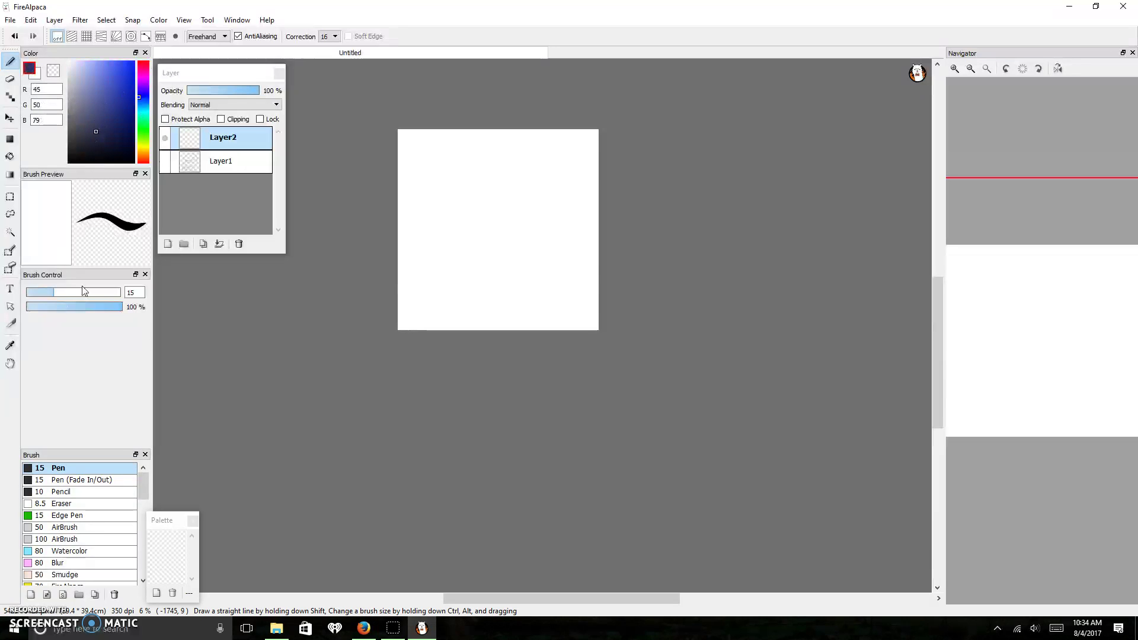
Try painting the canvas navy with a size-1000 Marker brush, then undo it.
scroll(81, 523, down, 2)
scroll(65, 502, down, 2)
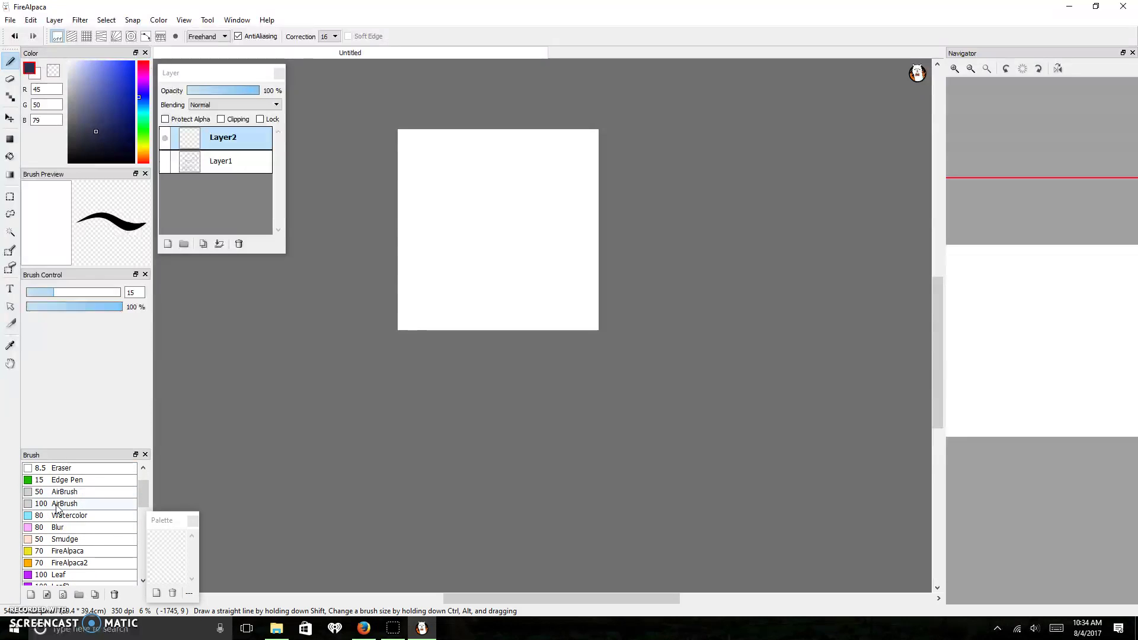
scroll(71, 515, down, 5)
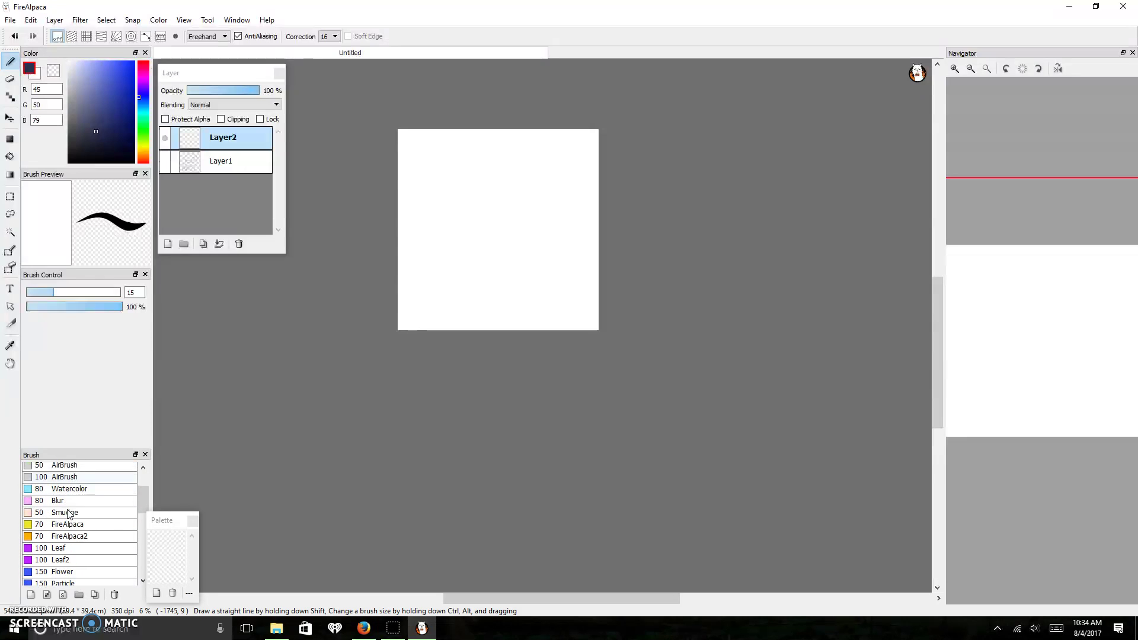
scroll(84, 524, down, 2)
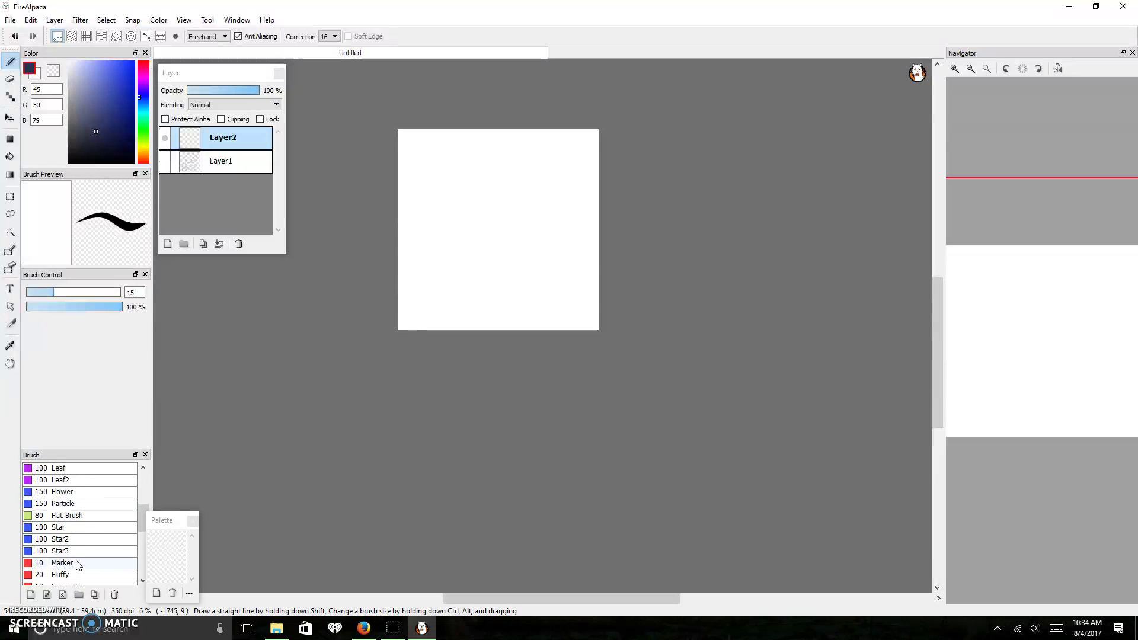
click(84, 553)
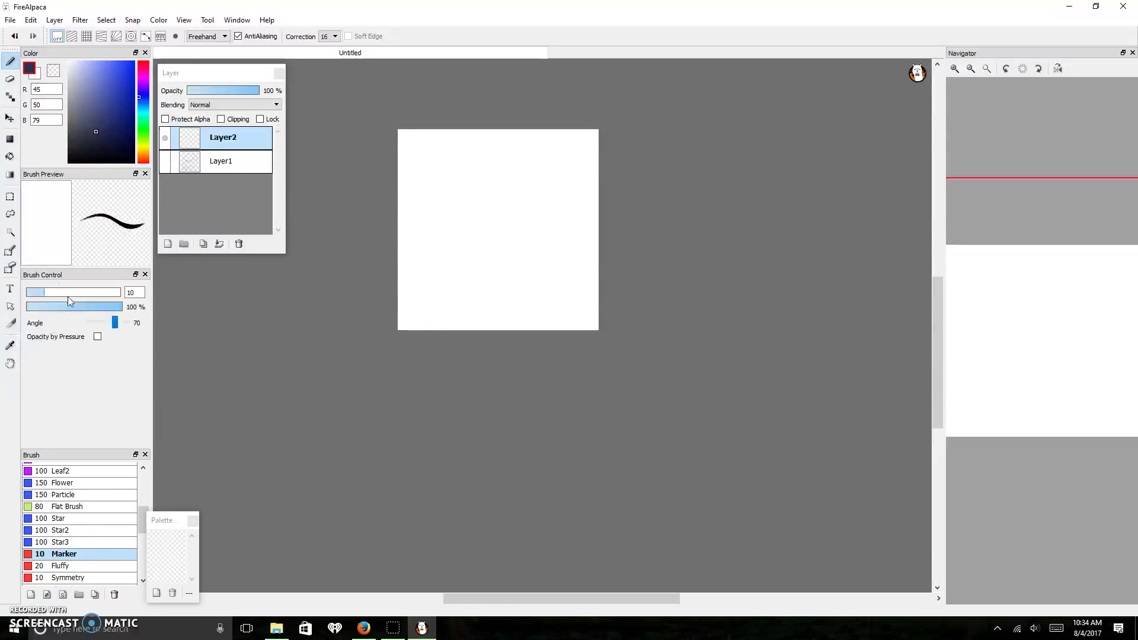
drag(61, 296, 151, 301)
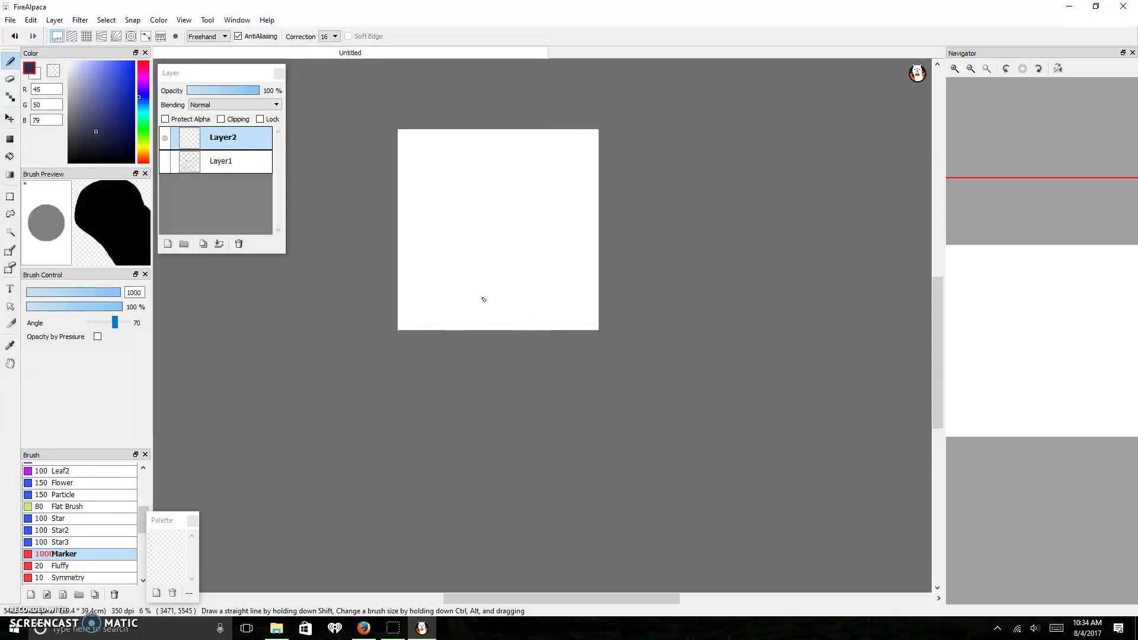
mouse_move(540, 236)
mouse_down()
mouse_move(492, 256)
mouse_move(584, 275)
mouse_up()
drag(502, 307, 379, 301)
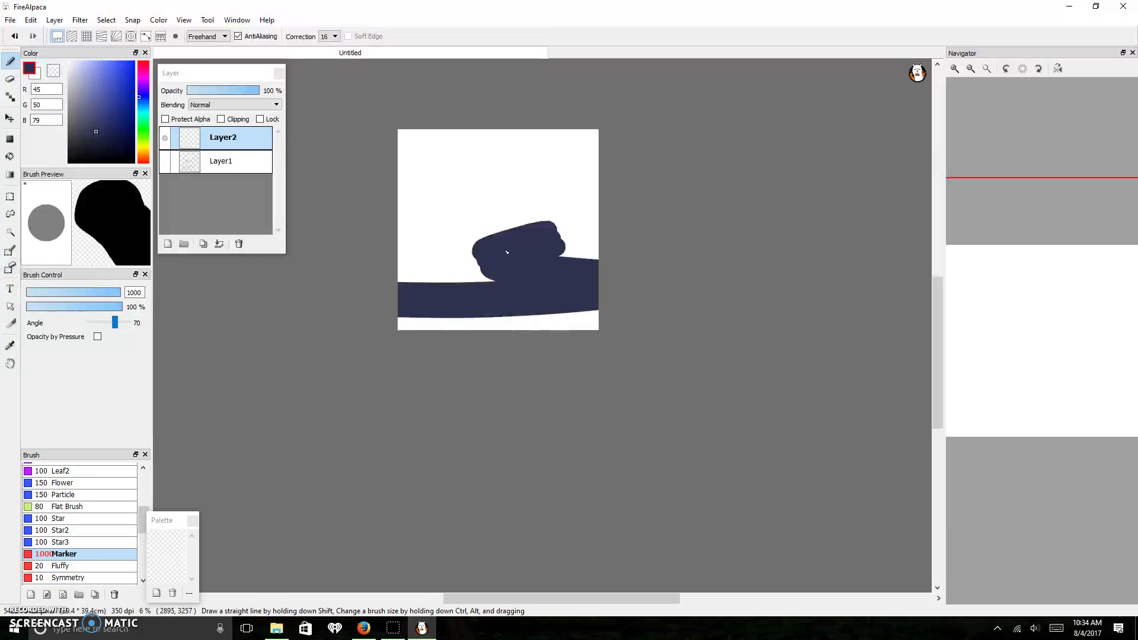
key(ctrl+z)
Fill the whole Layer2 canvas with navy using the Bucket tool.
click(10, 157)
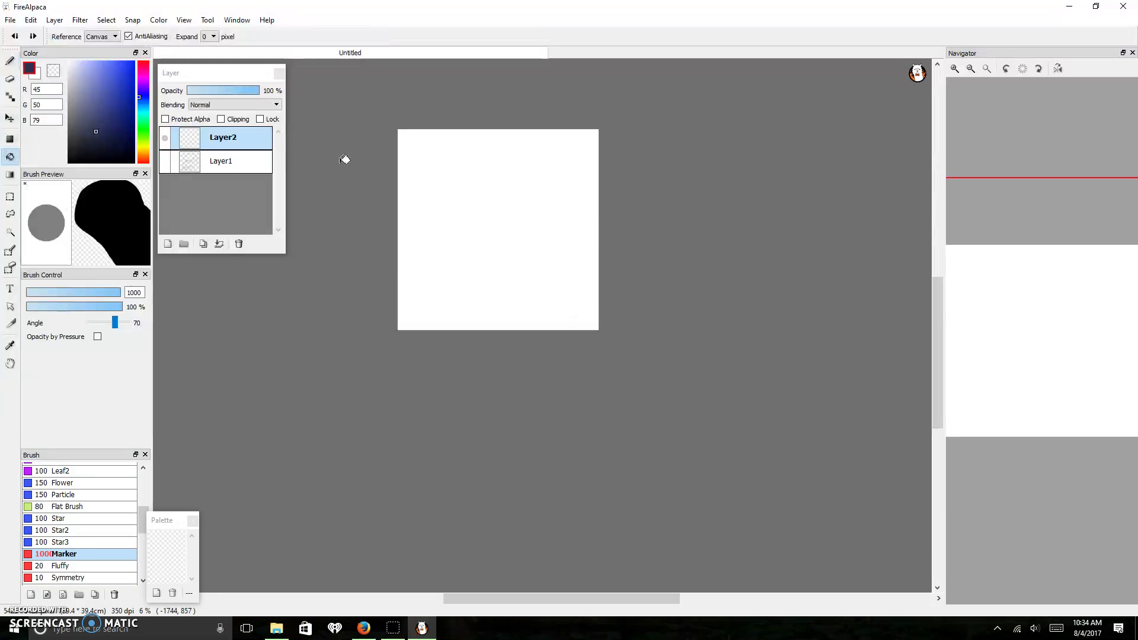
click(471, 242)
scroll(468, 264, up, 3)
scroll(463, 279, down, 1)
scroll(459, 281, down, 1)
drag(1067, 342, 1017, 327)
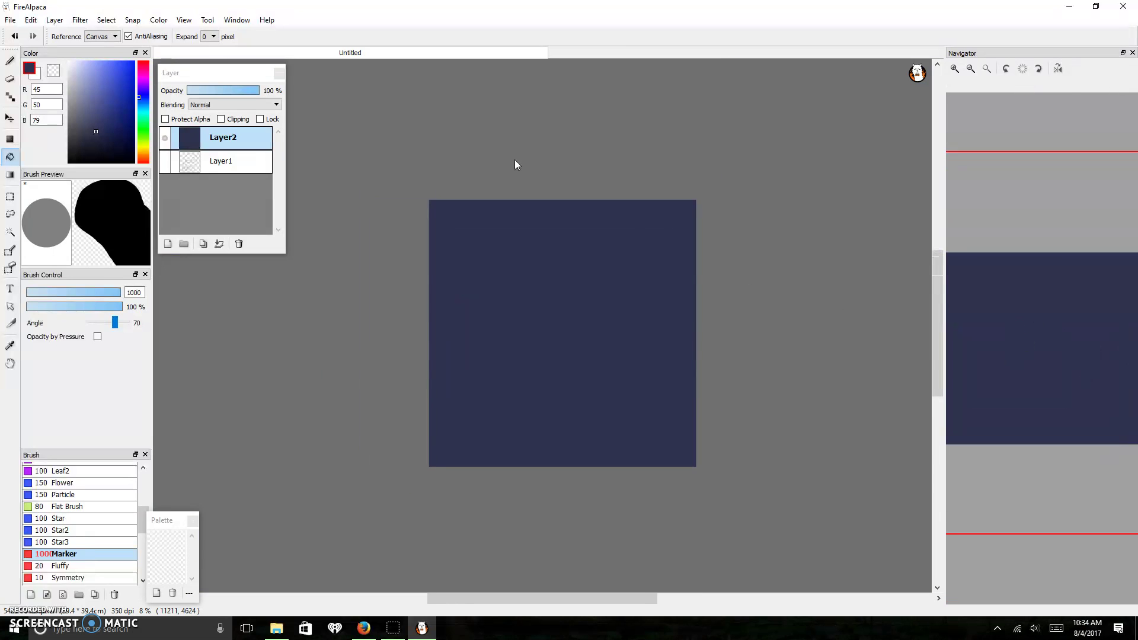
Add Layer3, pick a light grey-blue and set the brush size to about 16.
click(167, 243)
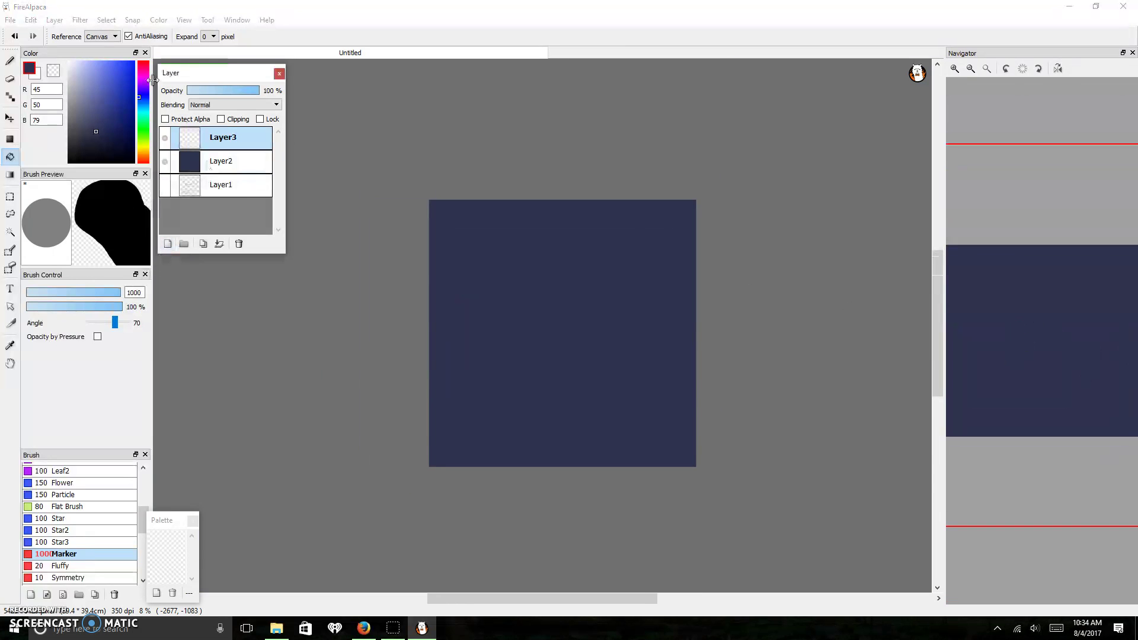
click(141, 109)
click(53, 70)
click(76, 73)
drag(44, 293, 56, 295)
scroll(380, 274, up, 2)
scroll(382, 273, down, 1)
click(49, 231)
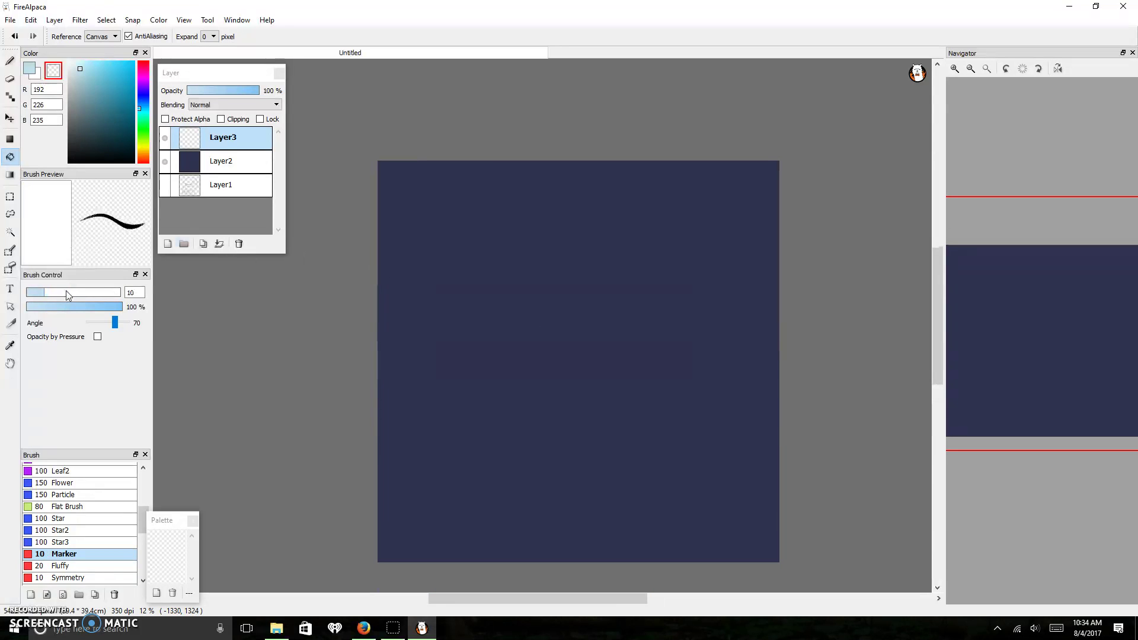
drag(59, 293, 57, 293)
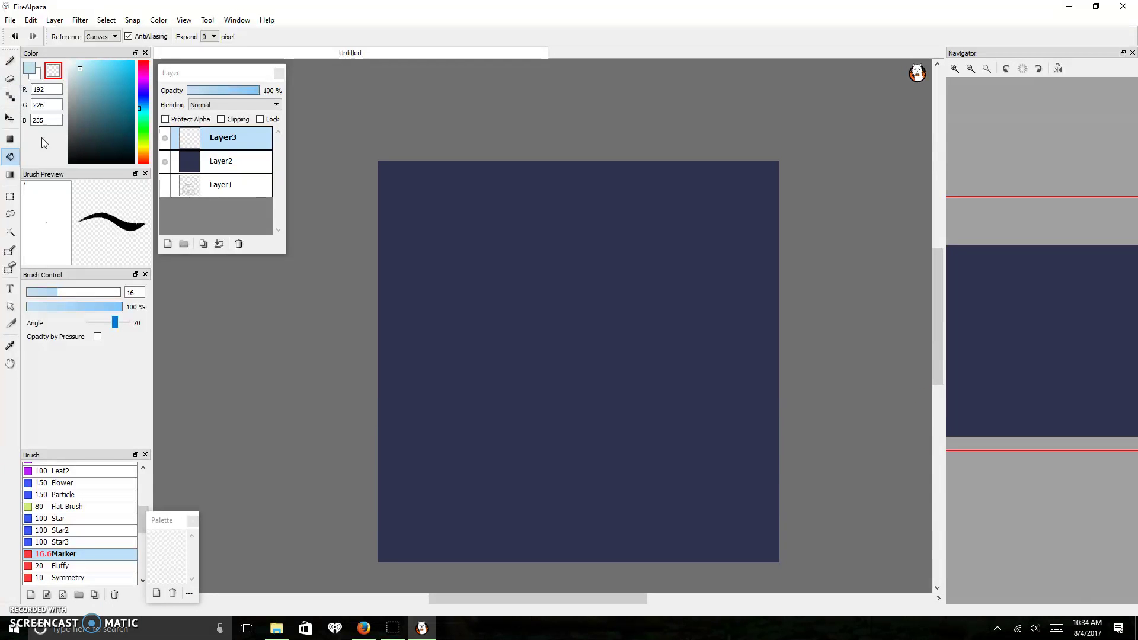
click(10, 60)
Paint a solid light-blue oval saucer body, undoing the failed attempts.
scroll(416, 219, up, 2)
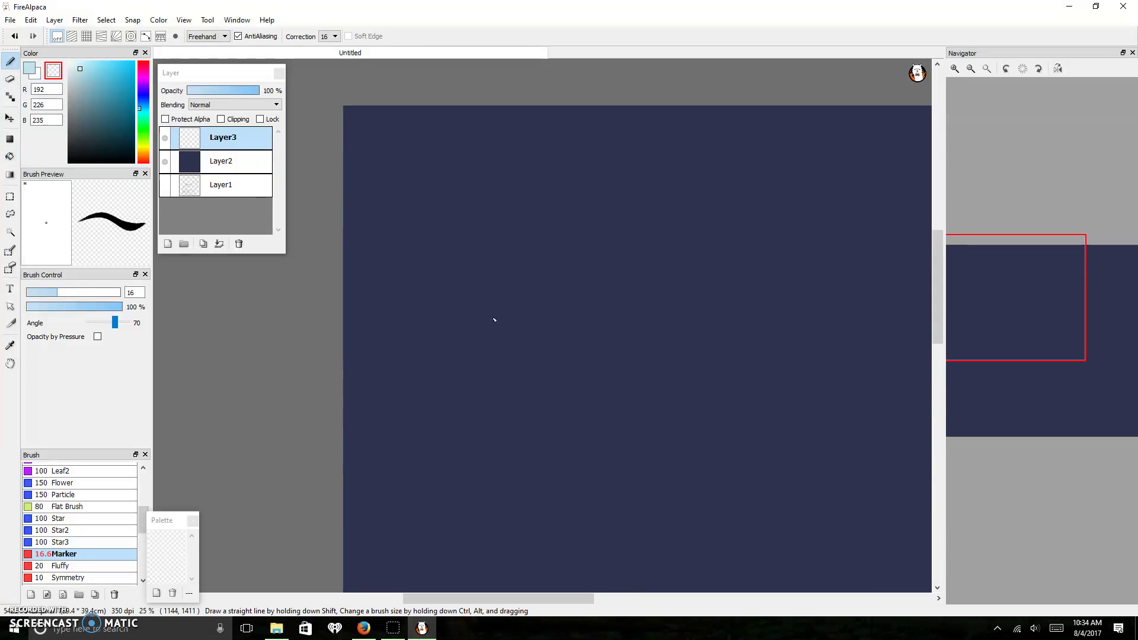
key(x)
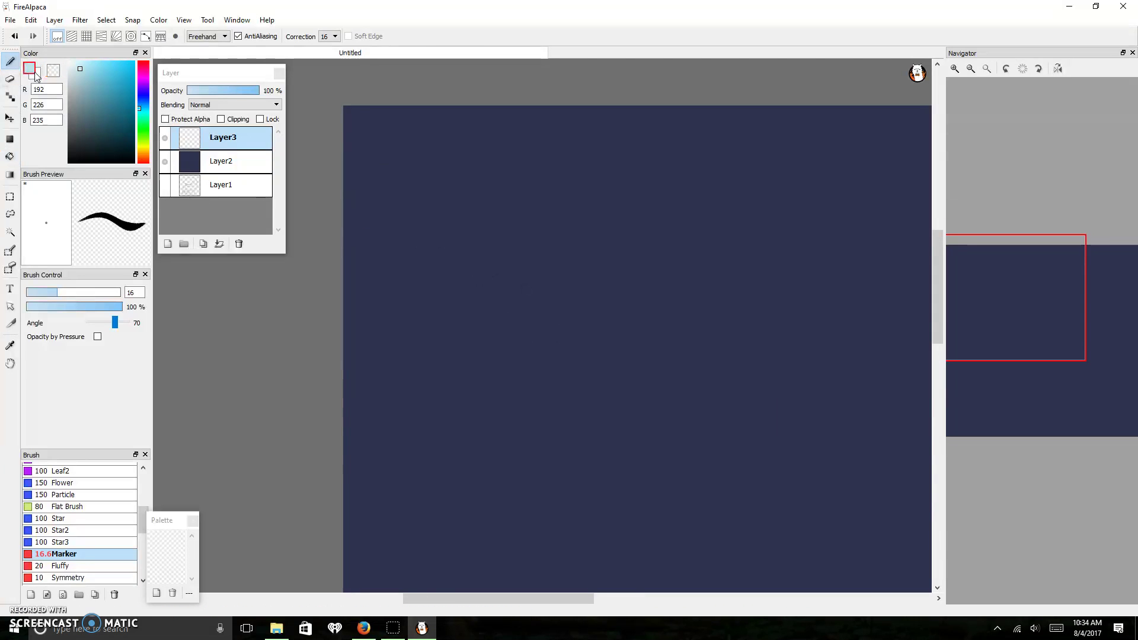
mouse_move(527, 243)
mouse_down()
mouse_move(485, 259)
mouse_move(522, 243)
mouse_move(486, 248)
mouse_up()
scroll(486, 248, up, 2)
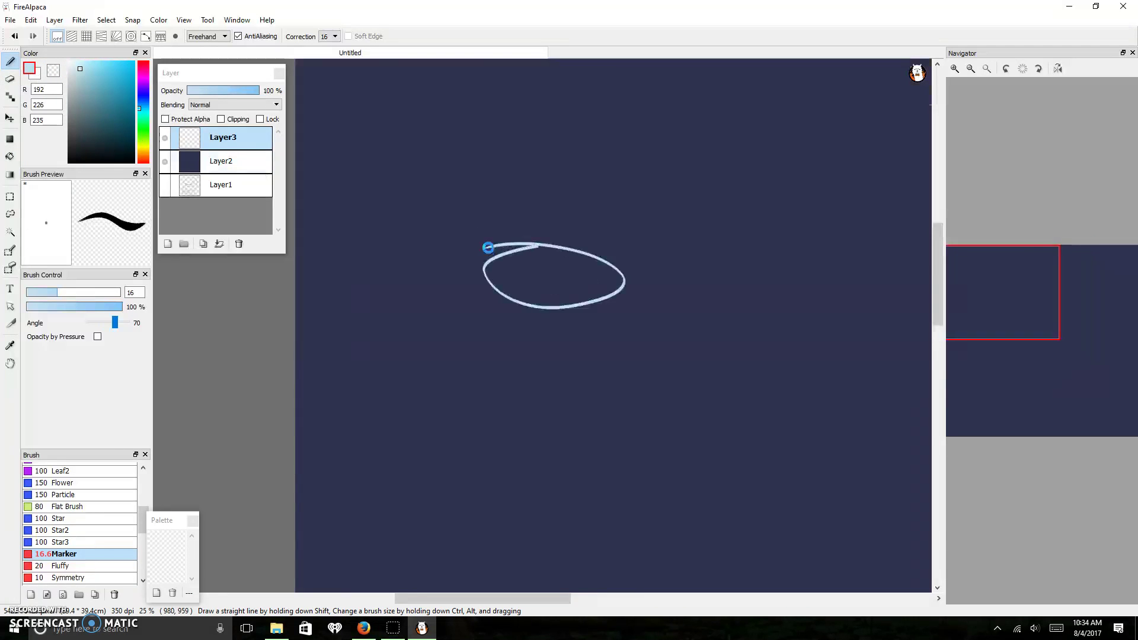
key(ctrl+z)
scroll(486, 249, down, 2)
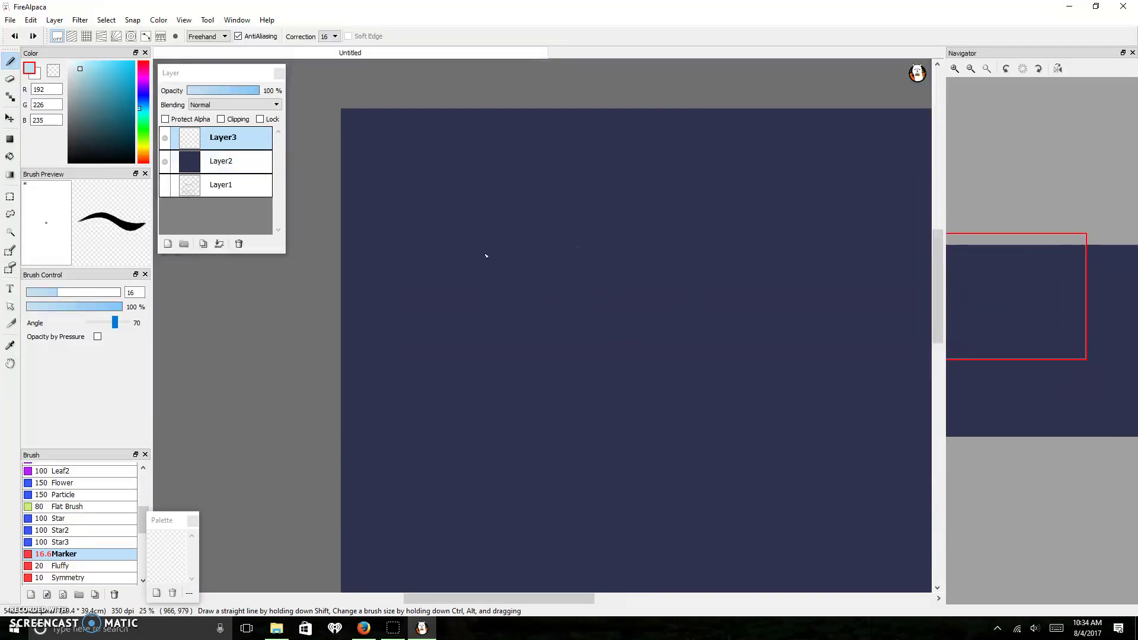
scroll(614, 368, up, 3)
mouse_move(466, 330)
mouse_down()
mouse_move(439, 337)
mouse_move(557, 318)
mouse_move(450, 330)
mouse_move(510, 324)
mouse_move(479, 328)
mouse_up()
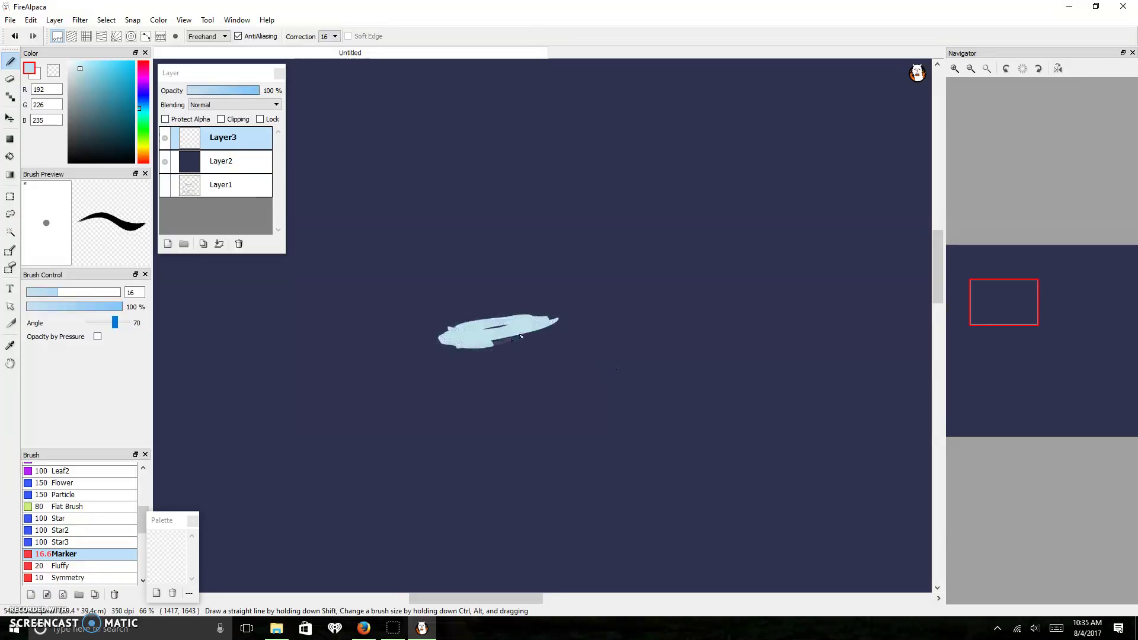
key(ctrl+z)
key(ctrl+z)
key(ctrl+z)
scroll(520, 306, up, 3)
mouse_move(497, 333)
mouse_down()
mouse_move(419, 377)
mouse_move(608, 353)
mouse_move(566, 325)
mouse_move(429, 362)
mouse_move(525, 363)
mouse_move(554, 336)
mouse_move(430, 366)
mouse_move(516, 358)
mouse_move(528, 346)
mouse_move(426, 368)
mouse_move(595, 341)
mouse_move(519, 372)
mouse_move(434, 371)
mouse_move(466, 363)
mouse_up()
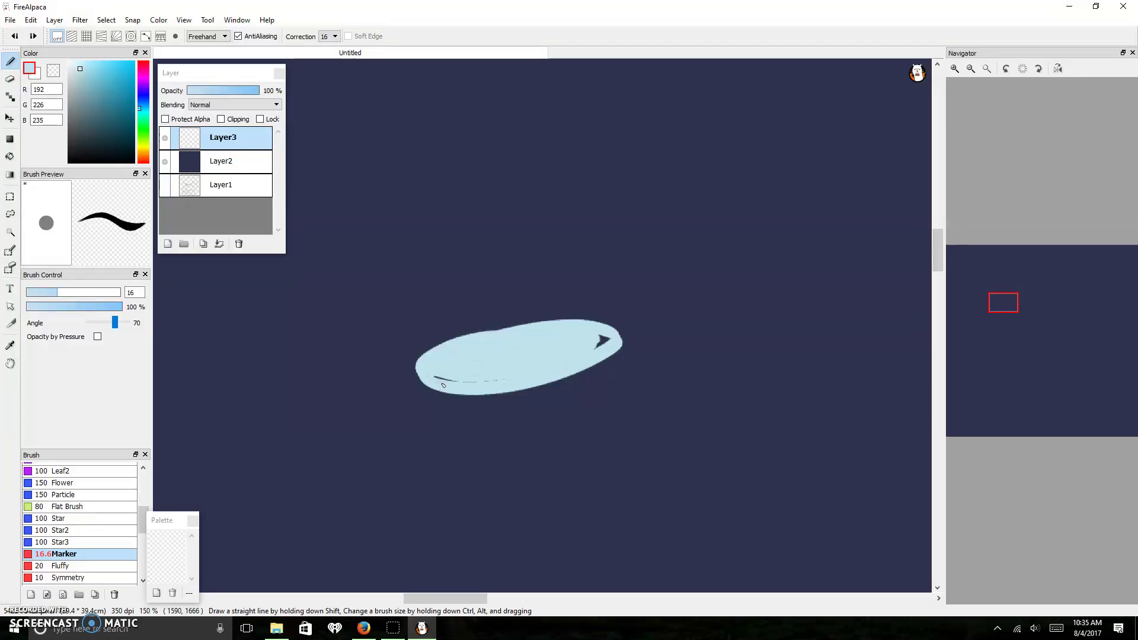
drag(596, 343, 595, 349)
Paint a paler blue dome on top of the saucer.
click(75, 65)
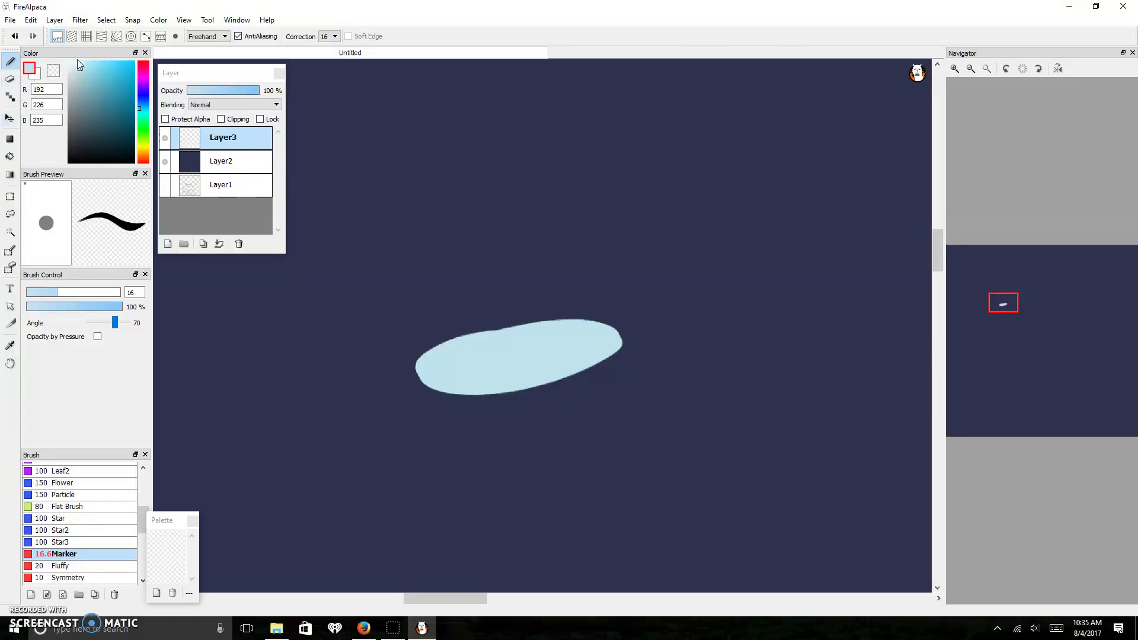
mouse_move(498, 354)
mouse_down()
mouse_move(475, 326)
mouse_move(519, 301)
mouse_move(554, 319)
mouse_move(485, 311)
mouse_move(547, 315)
mouse_move(558, 349)
mouse_move(476, 357)
mouse_move(522, 337)
mouse_move(478, 338)
mouse_move(527, 329)
mouse_move(471, 341)
mouse_move(512, 310)
mouse_move(508, 337)
mouse_move(476, 339)
mouse_move(536, 328)
mouse_move(491, 333)
mouse_move(486, 355)
mouse_up()
key(ctrl+z)
mouse_move(546, 336)
mouse_down()
mouse_move(519, 343)
mouse_move(550, 344)
mouse_up()
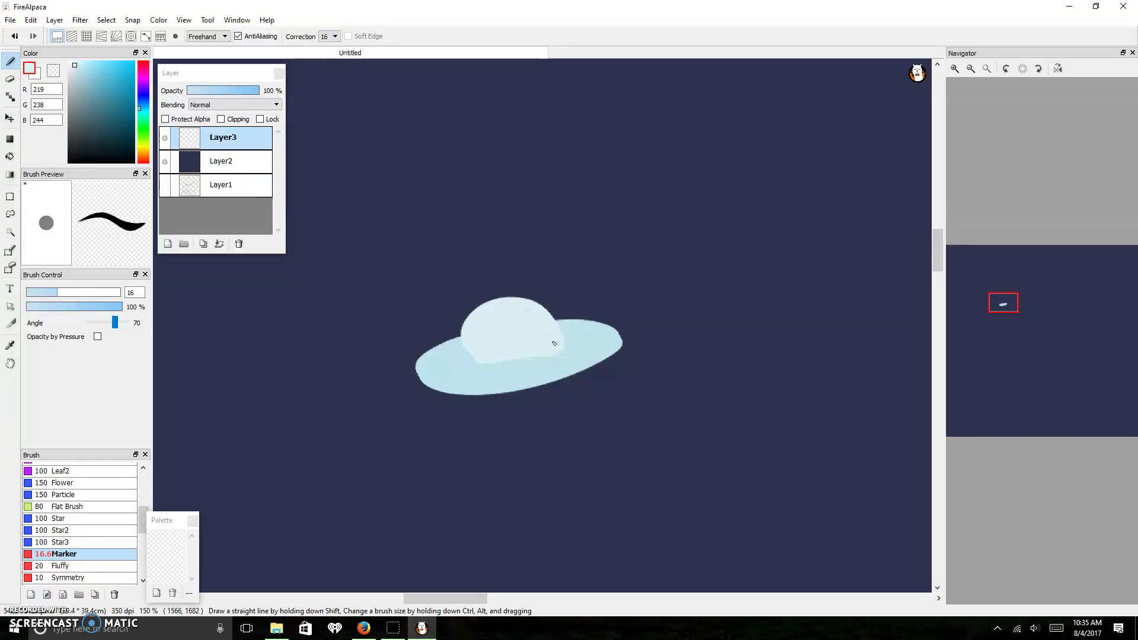
scroll(741, 202, up, 3)
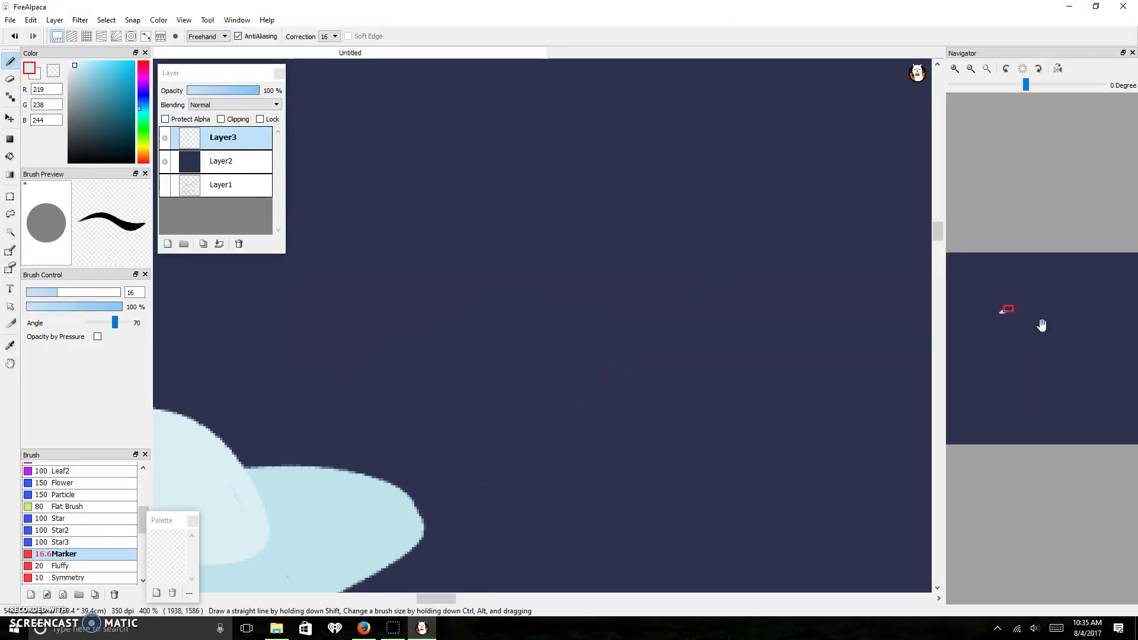
Extend the dome's lower-left edge and add a white highlight on it.
drag(1006, 315, 1002, 307)
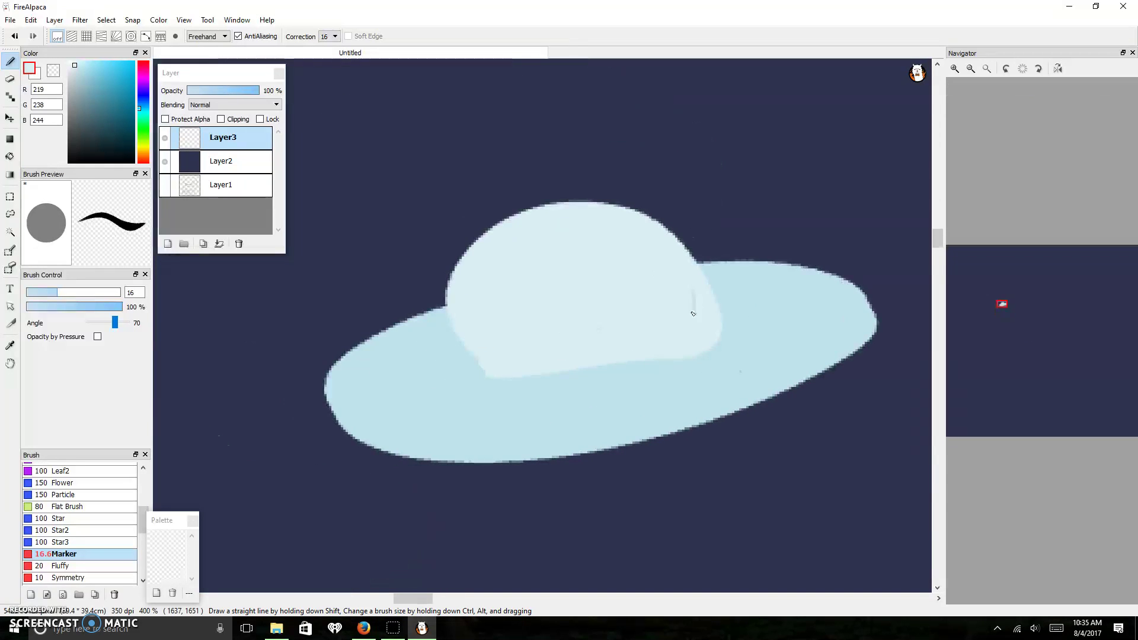
mouse_move(527, 358)
mouse_down()
mouse_move(475, 368)
mouse_move(446, 352)
mouse_move(470, 296)
mouse_move(459, 354)
mouse_up()
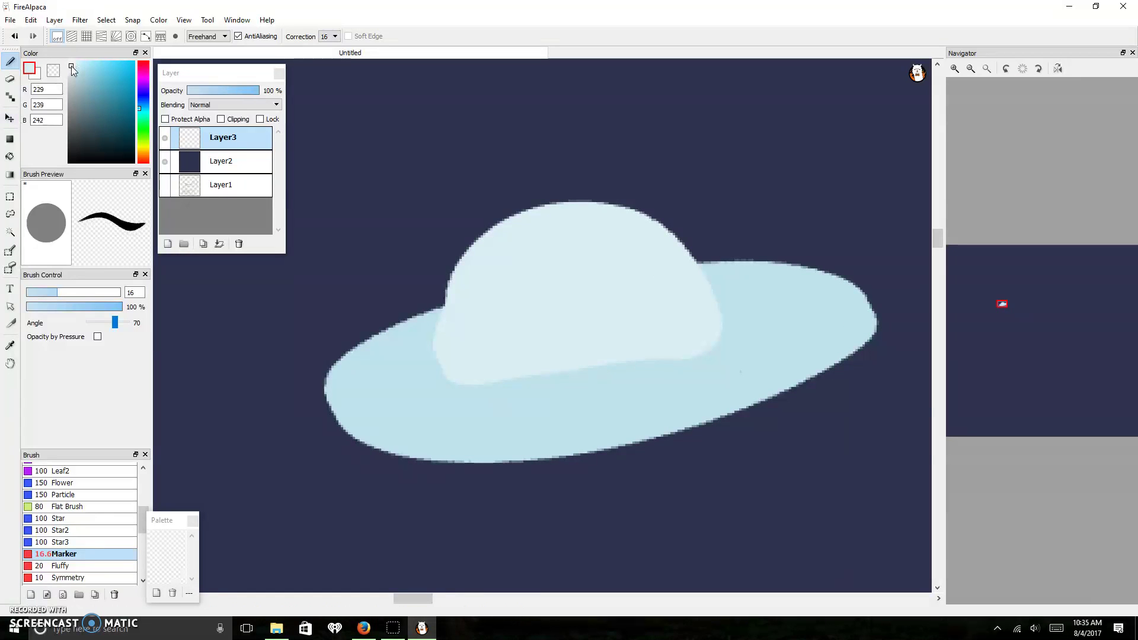
drag(503, 232, 527, 250)
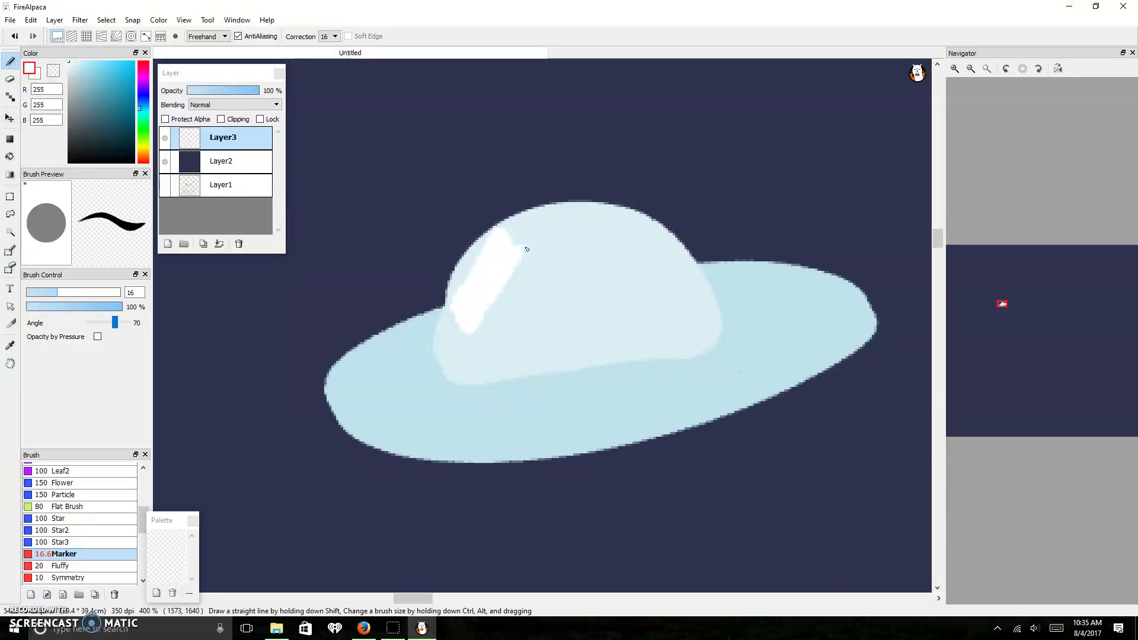
scroll(726, 188, up, 2)
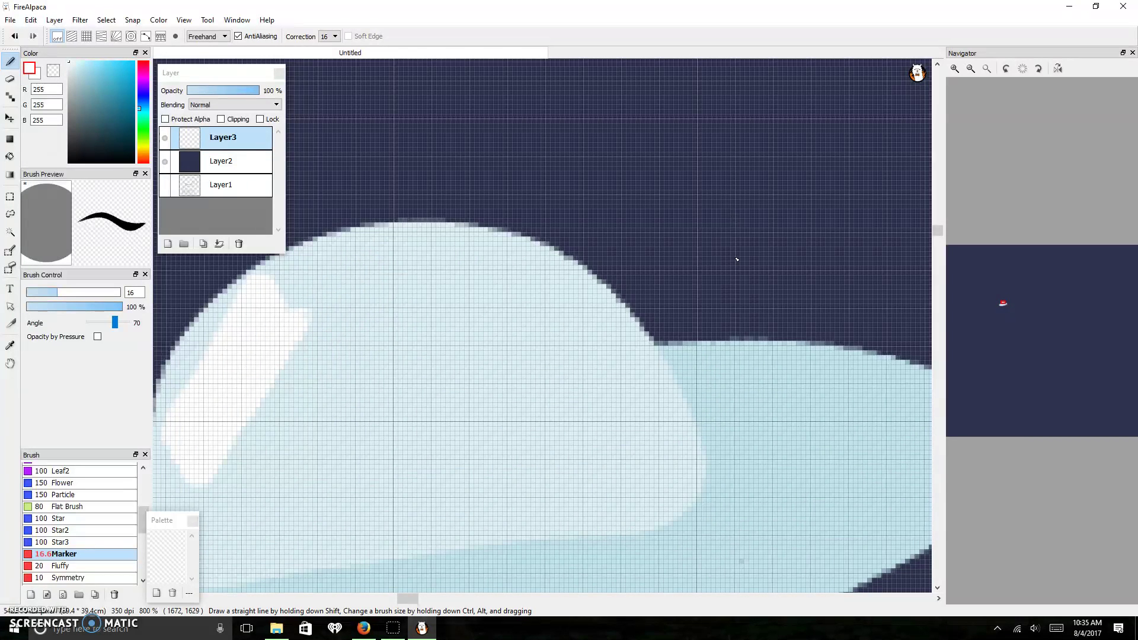
scroll(737, 259, down, 1)
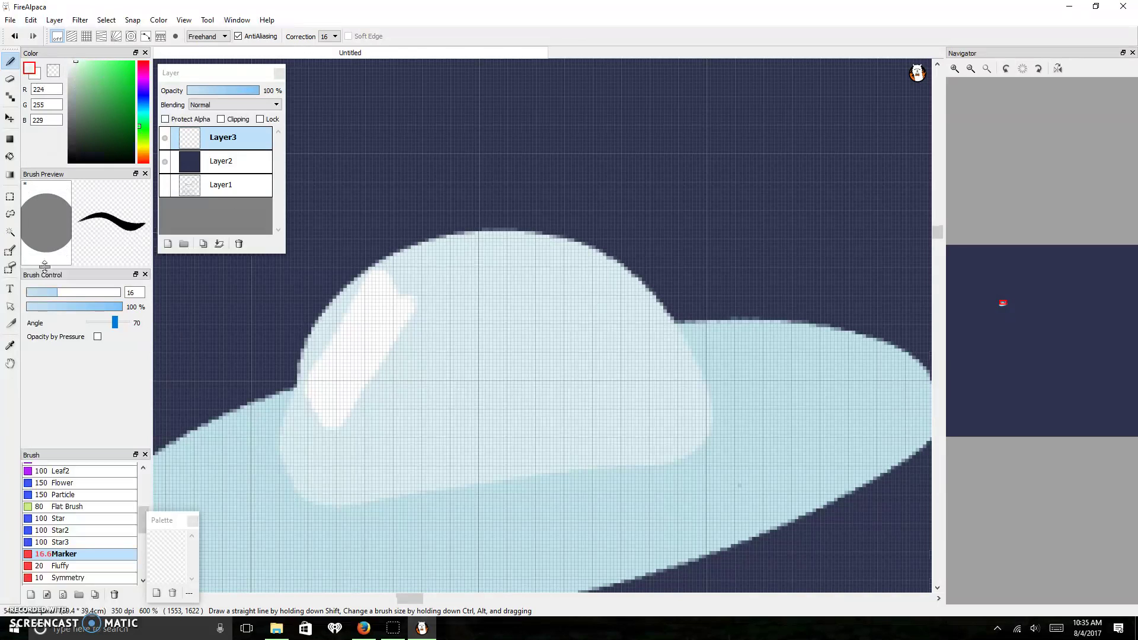
With a small brush, paint the alien's green head and body inside the dome.
drag(42, 297, 32, 290)
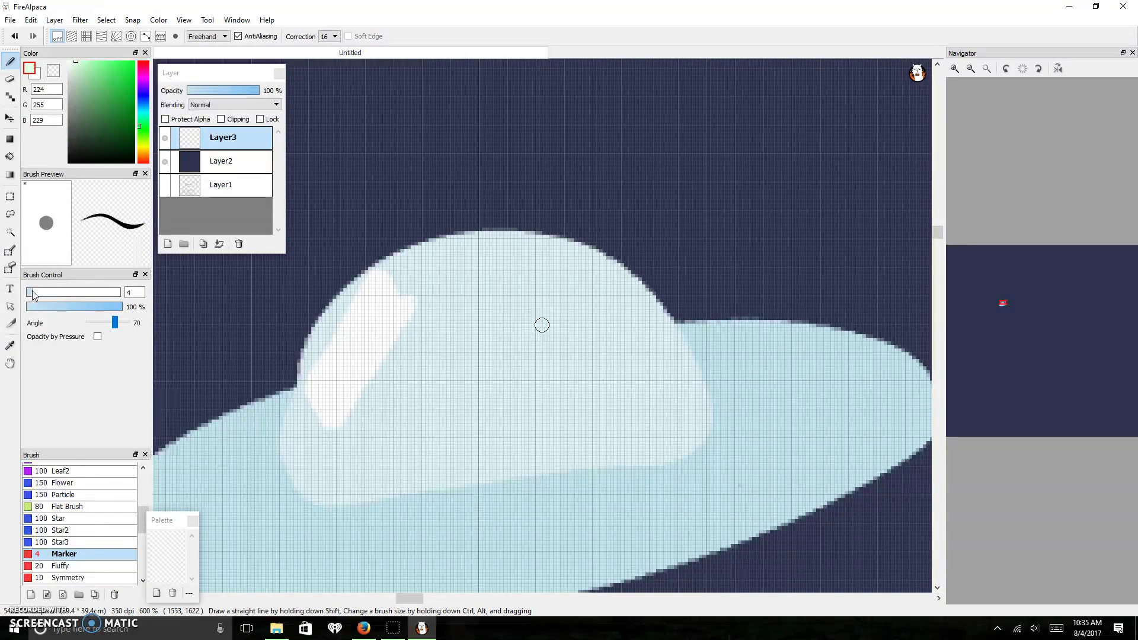
mouse_move(490, 363)
mouse_down()
mouse_move(475, 428)
mouse_move(511, 361)
mouse_up()
key(ctrl+z)
mouse_move(106, 57)
mouse_down()
mouse_move(99, 65)
mouse_move(107, 37)
mouse_up()
mouse_move(459, 385)
mouse_down()
mouse_move(457, 424)
mouse_move(509, 450)
mouse_move(516, 347)
mouse_move(511, 424)
mouse_move(509, 379)
mouse_move(486, 408)
mouse_up()
drag(40, 293, 37, 293)
mouse_move(505, 376)
mouse_down()
mouse_move(505, 415)
mouse_move(525, 362)
mouse_move(539, 403)
mouse_move(546, 392)
mouse_move(515, 439)
mouse_move(477, 409)
mouse_up()
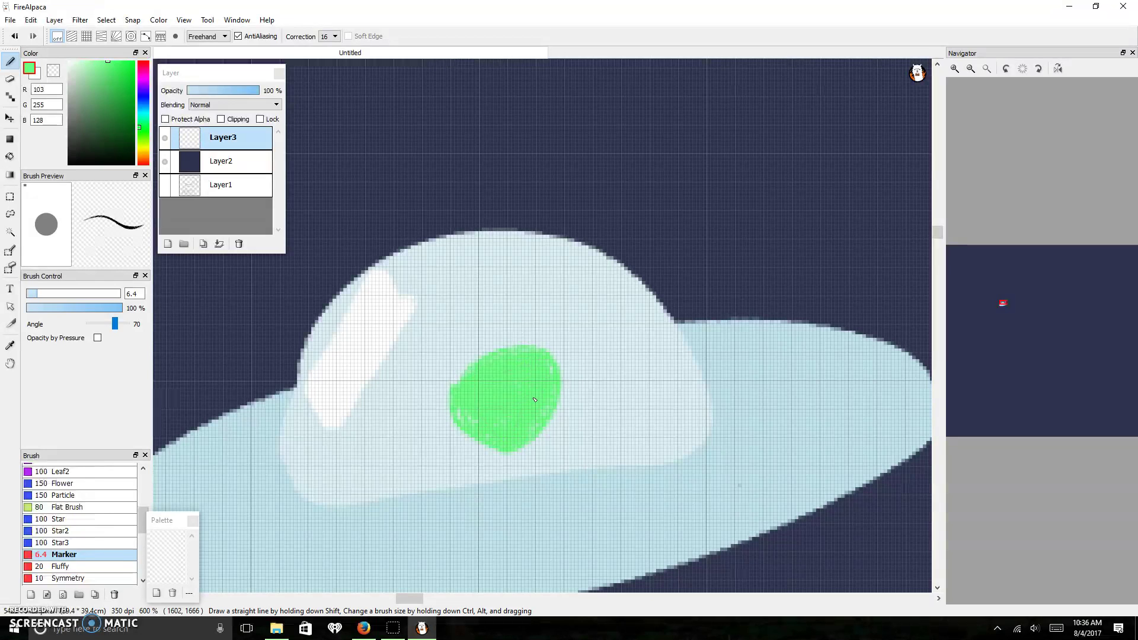
mouse_move(506, 455)
mouse_down()
mouse_move(465, 476)
mouse_move(540, 469)
mouse_up()
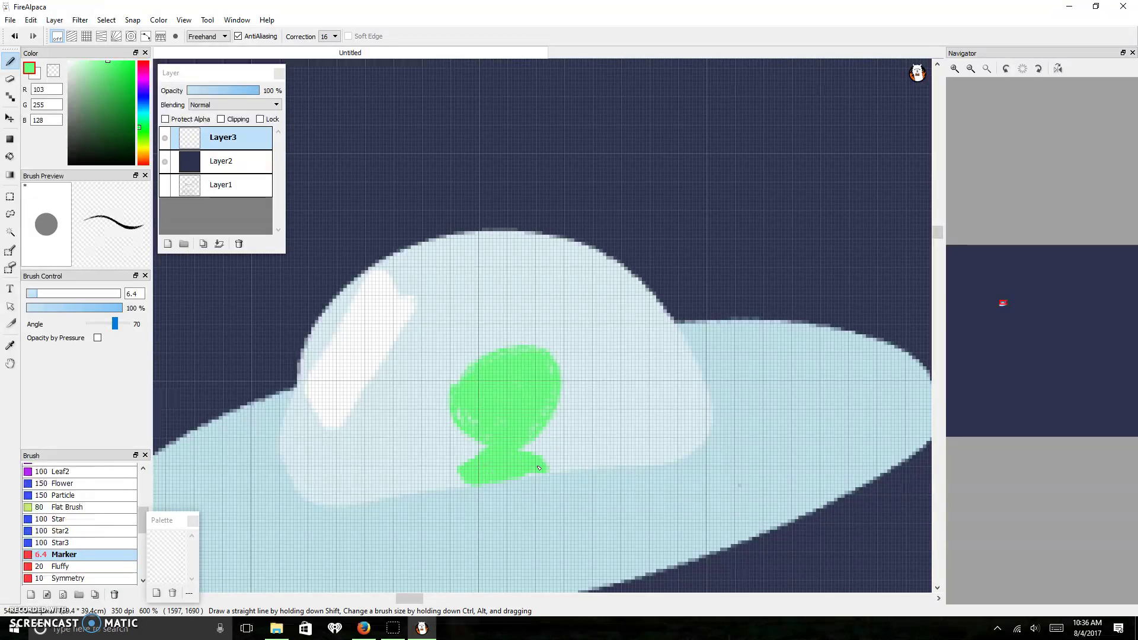
Paint the alien's two grey-blue eyes.
click(146, 100)
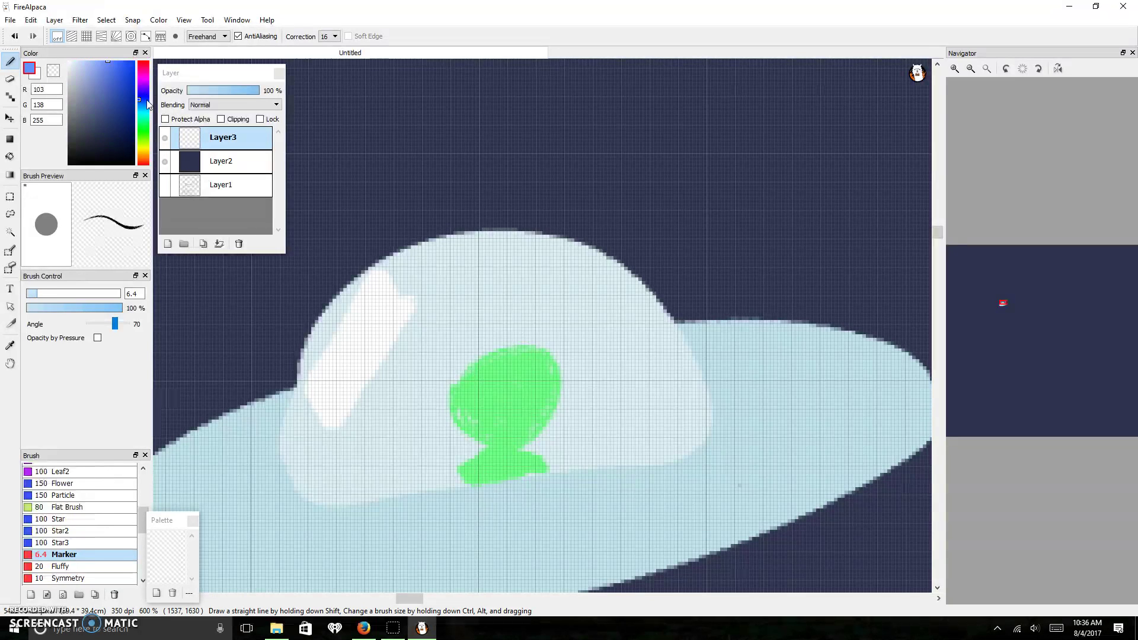
drag(111, 90, 87, 103)
mouse_move(474, 391)
mouse_down()
mouse_move(474, 416)
mouse_move(534, 400)
mouse_up()
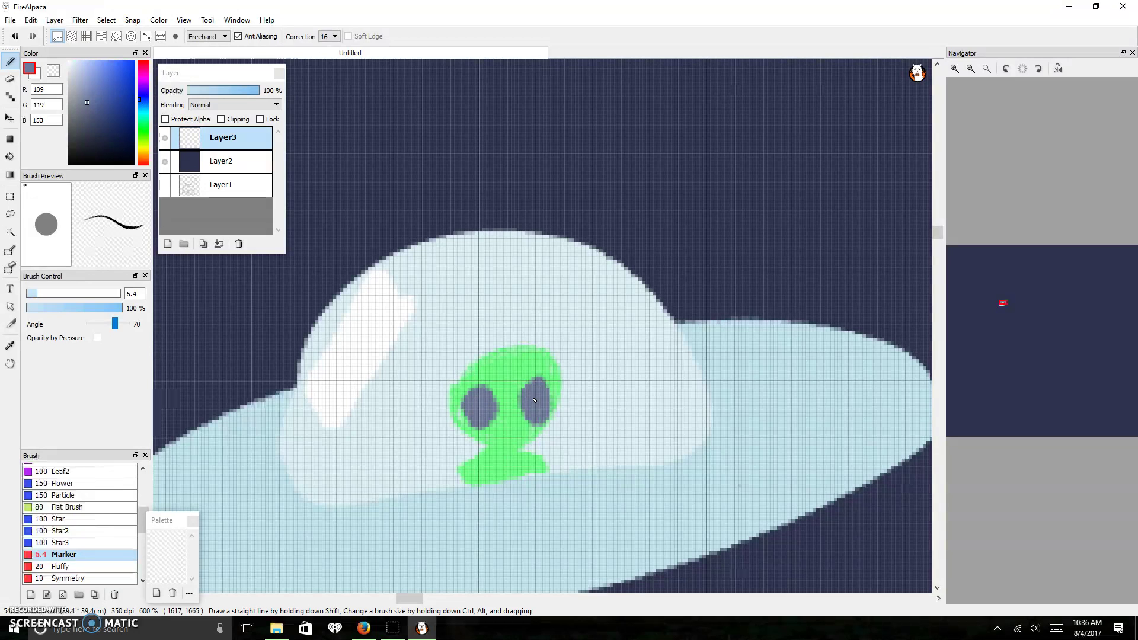
scroll(553, 354, down, 12)
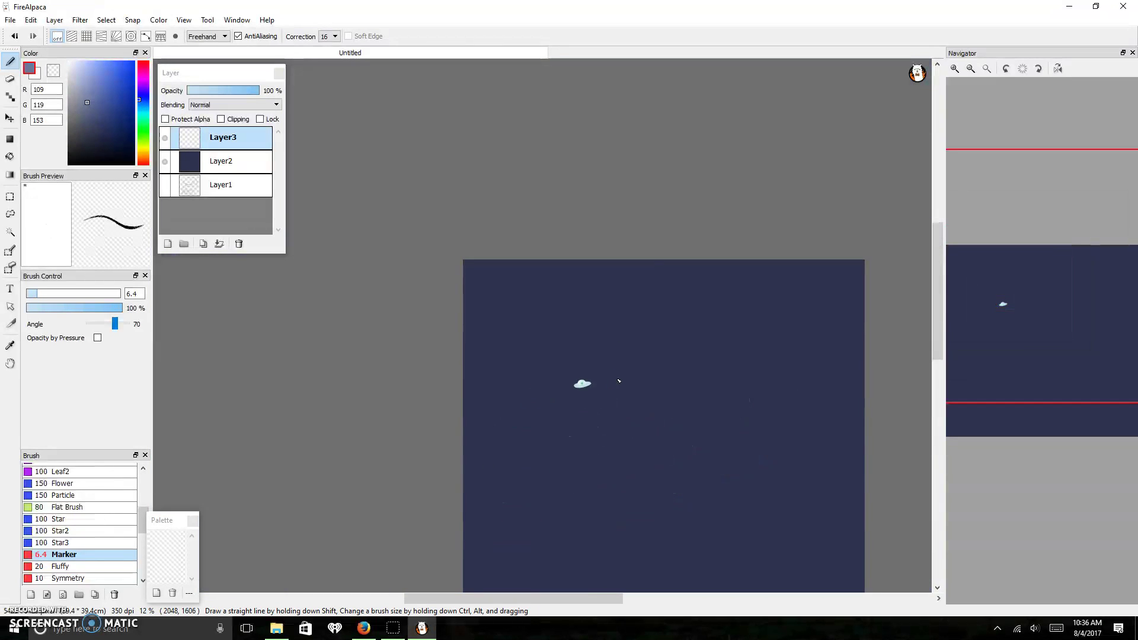
Pick white and test a maximum-size brush with correction off, undoing the strokes.
click(1019, 345)
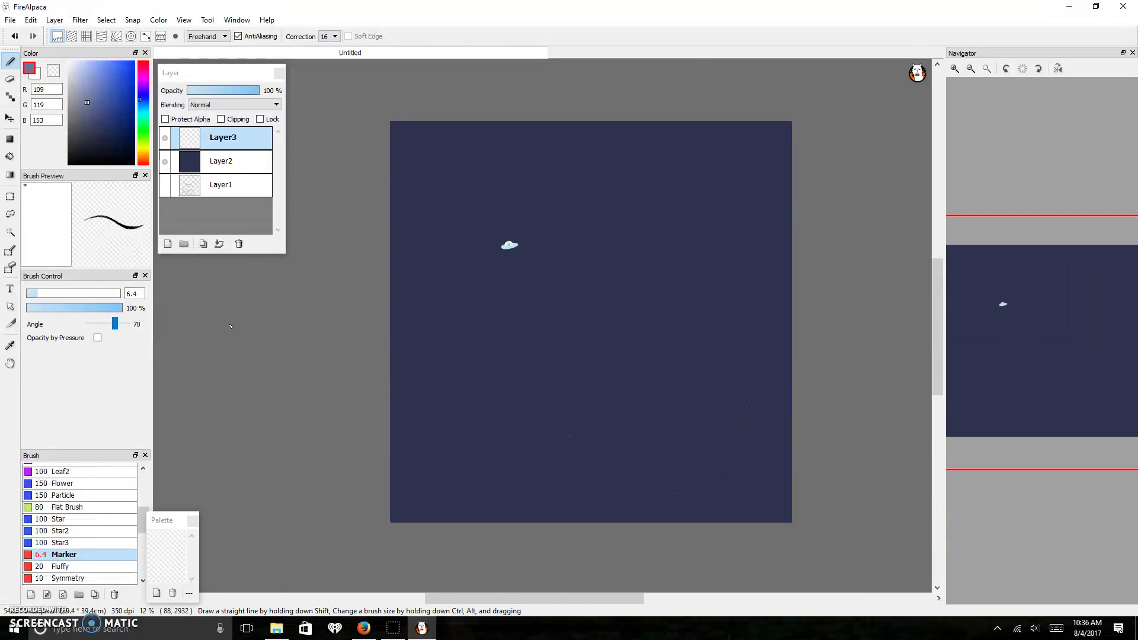
drag(88, 72, 29, 33)
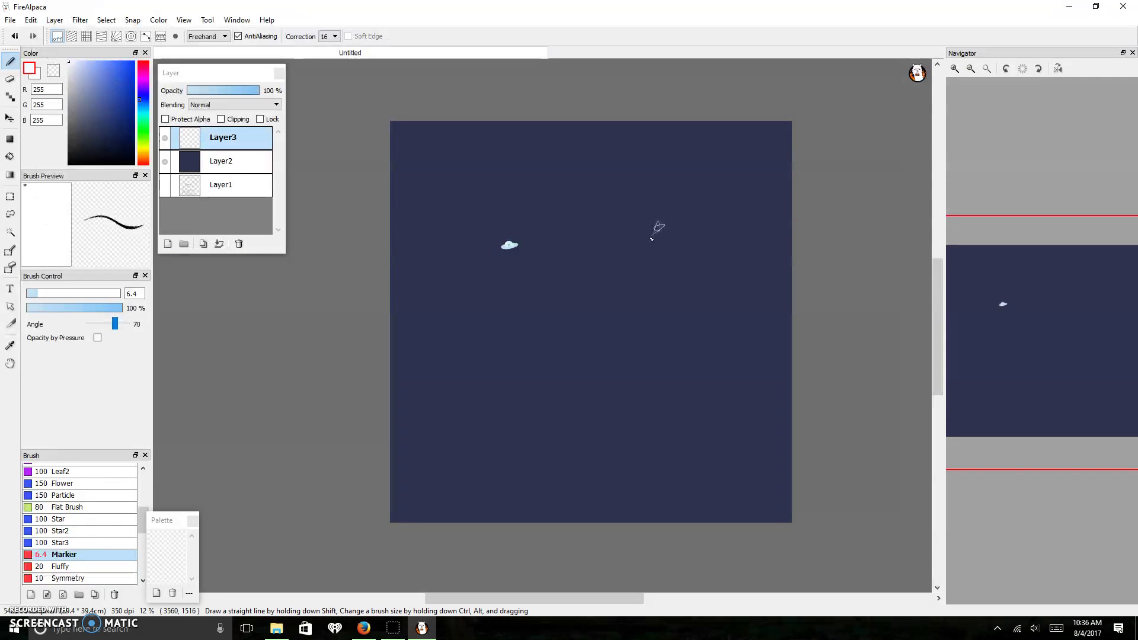
drag(42, 292, 447, 290)
mouse_move(515, 317)
mouse_down()
mouse_move(568, 228)
mouse_move(640, 332)
mouse_move(759, 314)
mouse_up()
key(ctrl+z)
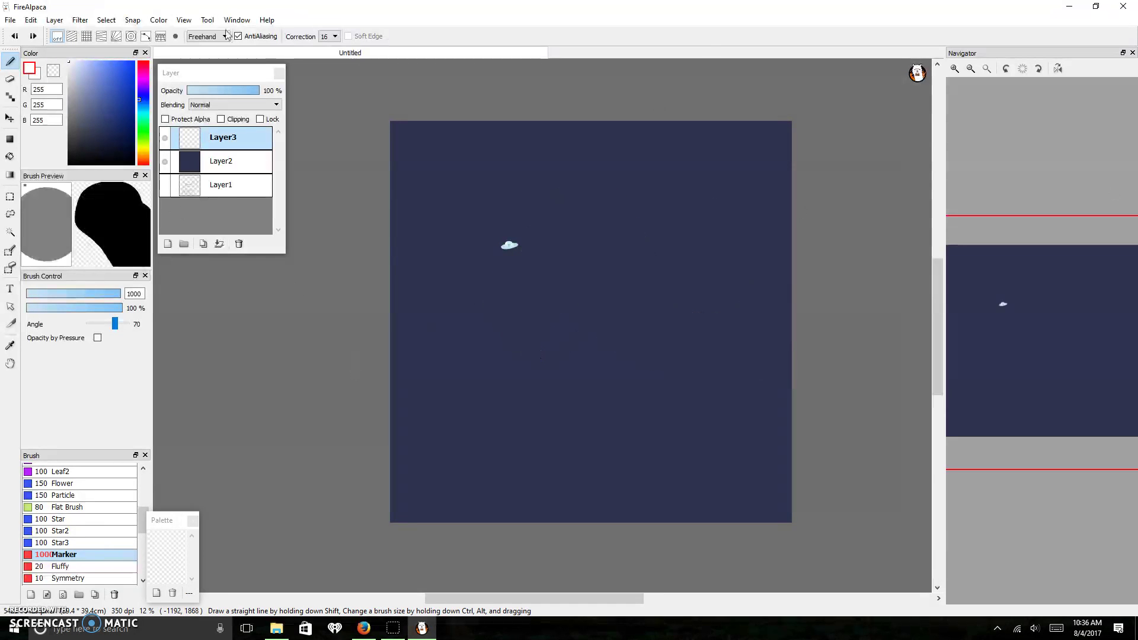
click(330, 36)
click(330, 54)
mouse_move(593, 373)
mouse_down()
mouse_move(664, 330)
mouse_move(648, 290)
mouse_move(736, 309)
mouse_move(570, 373)
mouse_up()
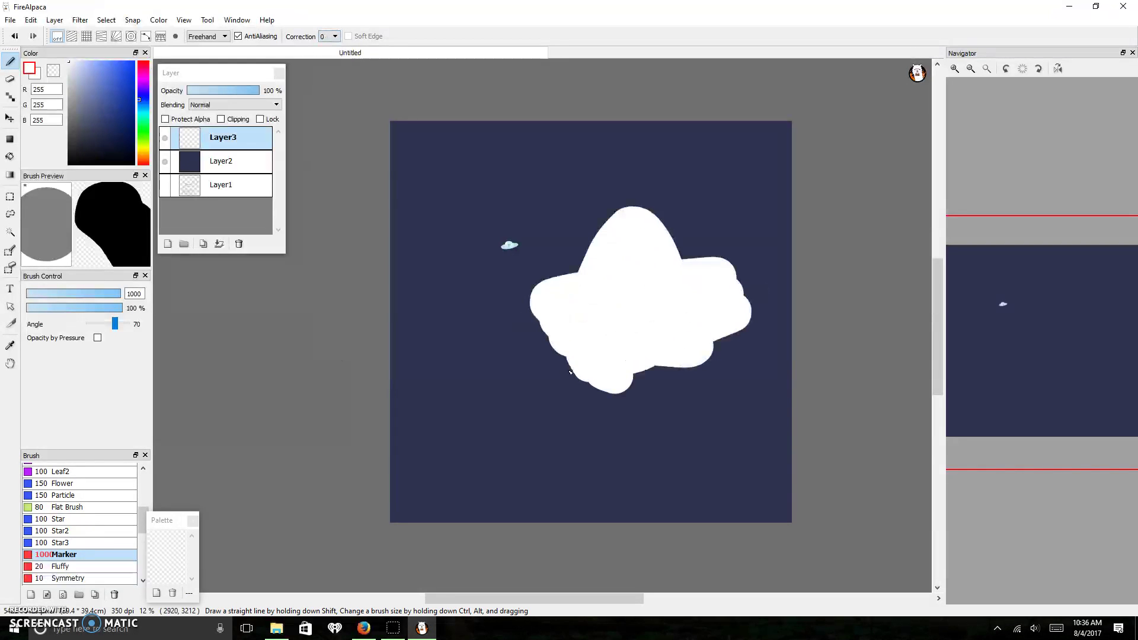
key(ctrl+z)
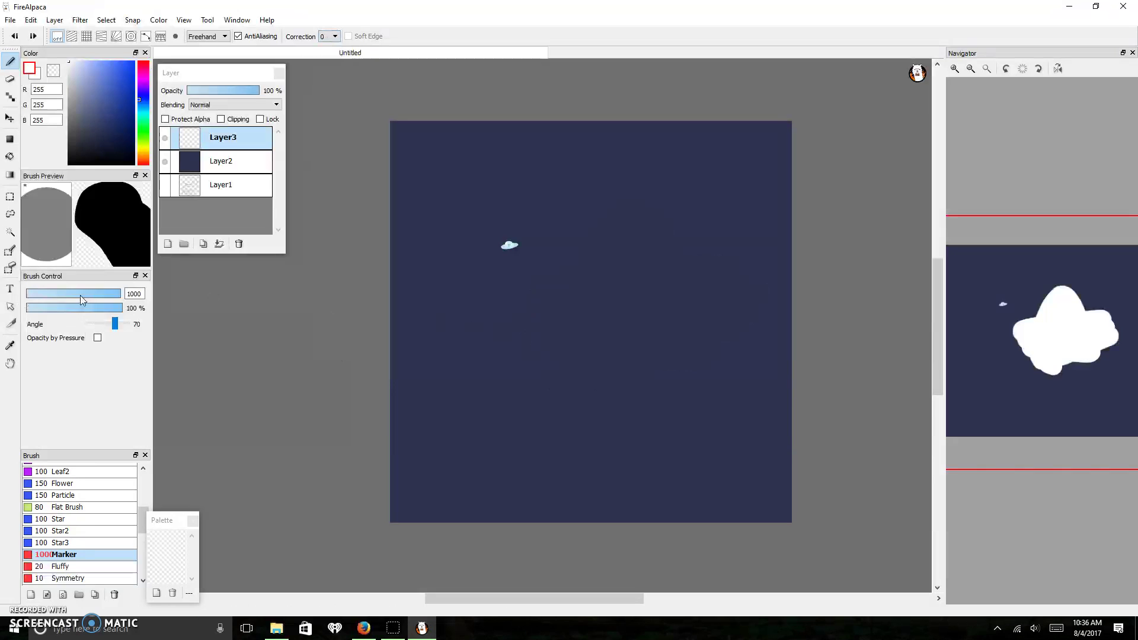
Set brush size 23 and correction 11, then draw white freehand stars in the sky.
drag(84, 295, 72, 295)
click(330, 36)
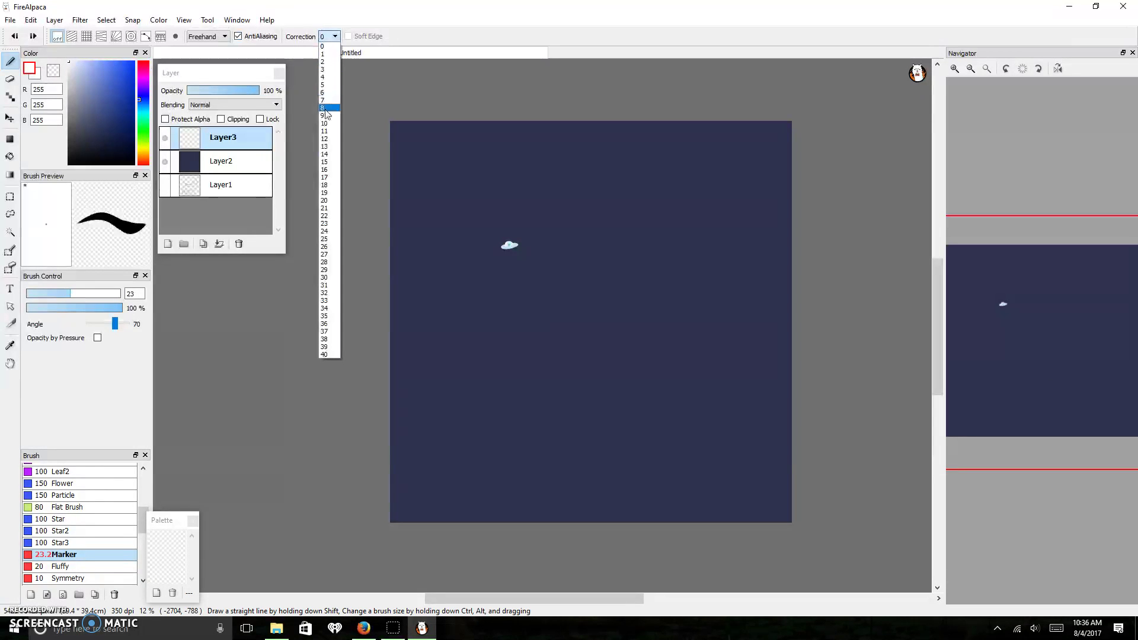
click(326, 131)
scroll(769, 286, up, 1)
mouse_move(592, 284)
mouse_down()
mouse_move(603, 253)
mouse_move(588, 272)
mouse_up()
key(ctrl+z)
scroll(588, 271, up, 3)
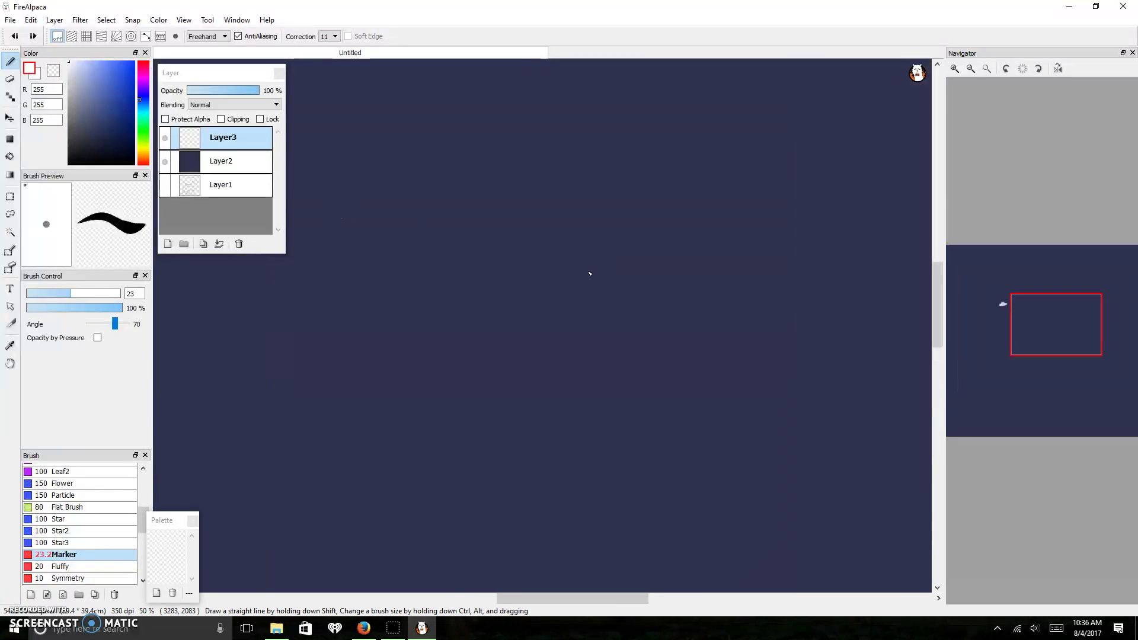
mouse_move(553, 338)
mouse_down()
mouse_move(581, 332)
mouse_move(548, 336)
mouse_move(598, 305)
mouse_up()
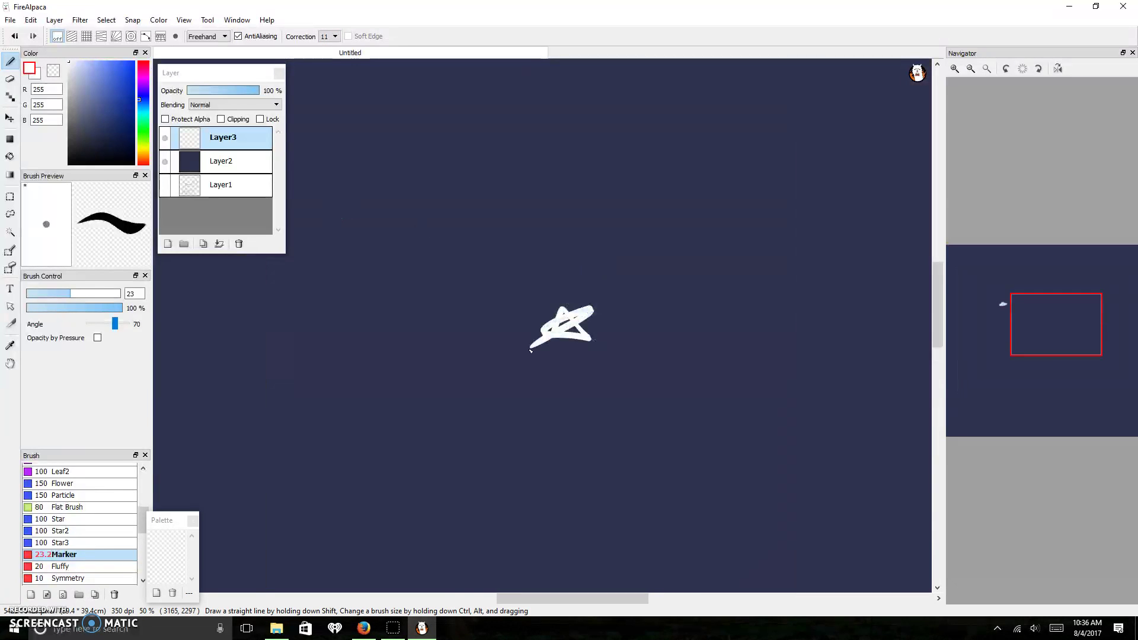
scroll(373, 486, down, 3)
mouse_move(410, 327)
mouse_down()
mouse_move(397, 312)
mouse_move(401, 331)
mouse_move(439, 329)
mouse_up()
key(ctrl+z)
mouse_move(595, 325)
mouse_down()
mouse_move(584, 354)
mouse_move(599, 332)
mouse_up()
key(ctrl+z)
scroll(582, 360, up, 2)
drag(81, 295, 95, 292)
mouse_move(554, 282)
mouse_down()
mouse_move(539, 322)
mouse_move(522, 320)
mouse_move(553, 290)
mouse_move(534, 319)
mouse_move(549, 288)
mouse_move(560, 318)
mouse_move(563, 285)
mouse_up()
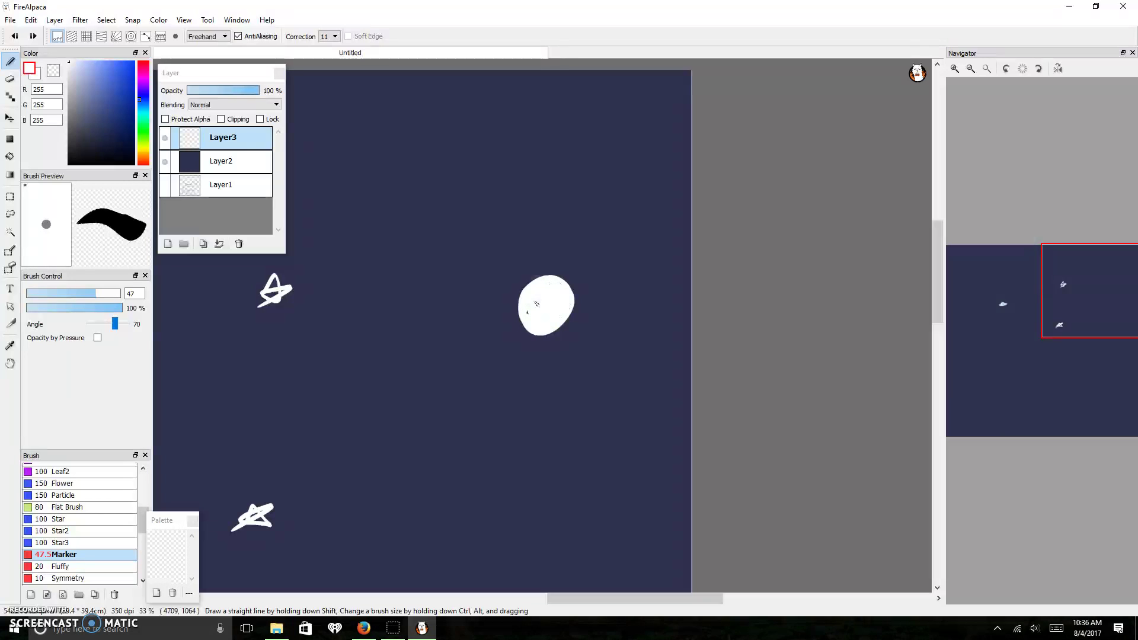
scroll(526, 248, up, 2)
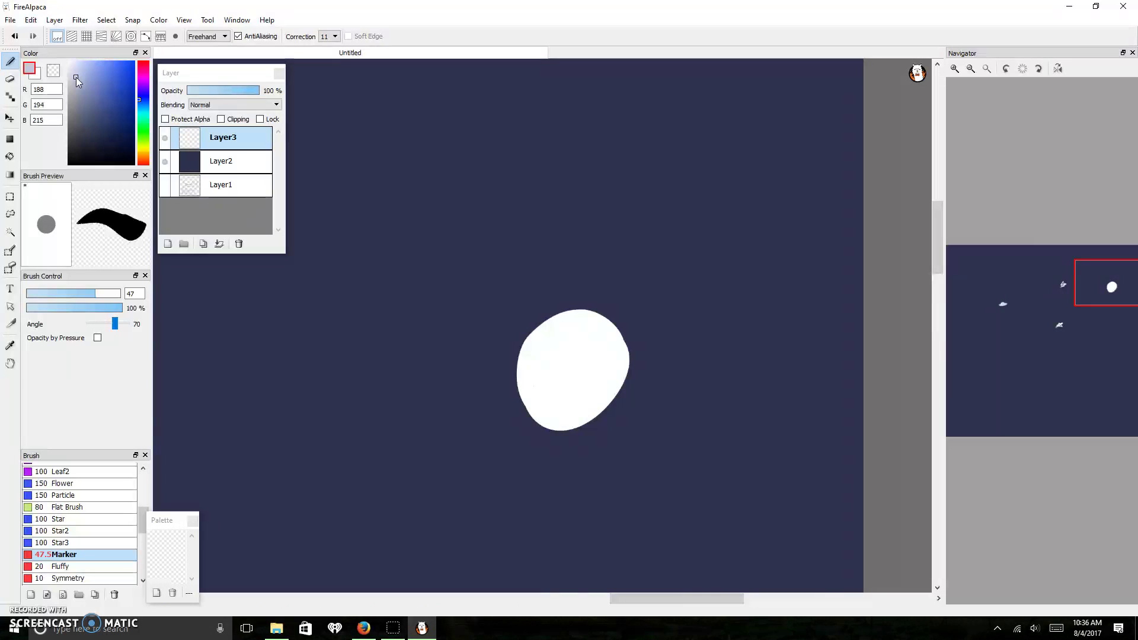
mouse_move(513, 334)
mouse_down()
mouse_move(492, 363)
mouse_move(526, 386)
mouse_move(611, 410)
mouse_move(639, 384)
mouse_up()
key(ctrl+z)
scroll(629, 409, up, 3)
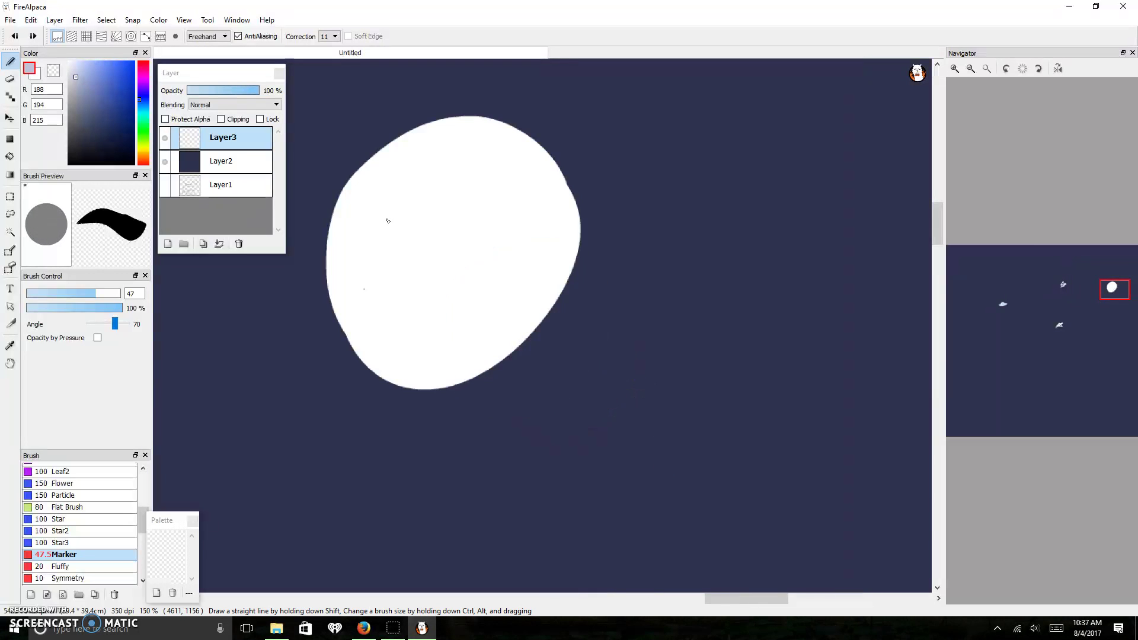
mouse_move(325, 222)
mouse_down()
mouse_move(286, 231)
mouse_move(295, 302)
mouse_move(395, 343)
mouse_move(498, 359)
mouse_move(557, 335)
mouse_up()
key(ctrl+z)
scroll(475, 296, up, 1)
key(ctrl+z)
mouse_move(457, 240)
mouse_down()
mouse_move(386, 266)
mouse_move(556, 345)
mouse_move(635, 295)
mouse_move(534, 256)
mouse_move(448, 252)
mouse_up()
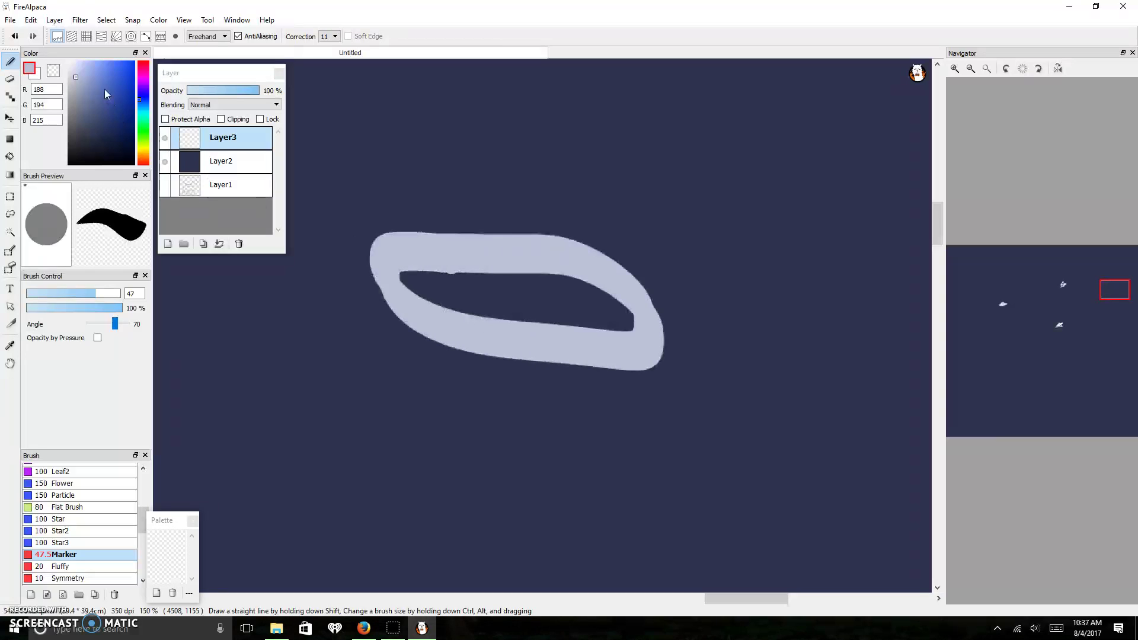
drag(77, 74, 69, 51)
mouse_move(446, 308)
mouse_down()
mouse_move(460, 224)
mouse_move(547, 203)
mouse_up()
key(ctrl+z)
key(ctrl+z)
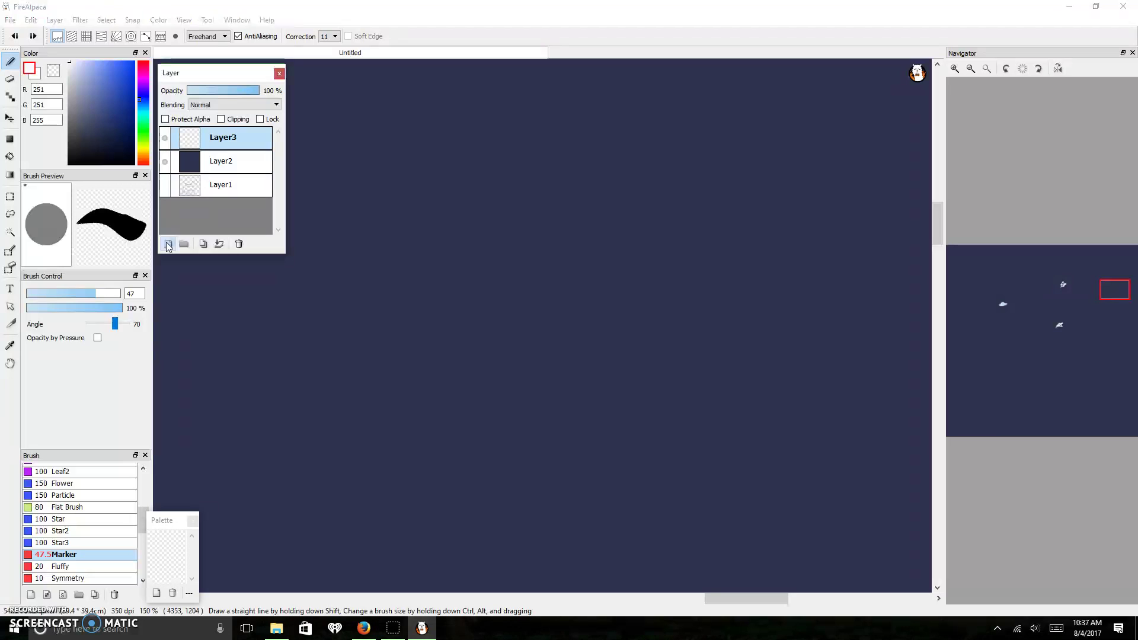
Add Layer4, paint a filled white planet on Layer3, and check Layer3's properties.
click(168, 245)
click(224, 160)
mouse_move(516, 204)
mouse_down()
mouse_move(605, 216)
mouse_move(537, 213)
mouse_move(557, 249)
mouse_move(574, 230)
mouse_move(544, 249)
mouse_move(488, 233)
mouse_move(589, 261)
mouse_move(472, 264)
mouse_move(593, 286)
mouse_up()
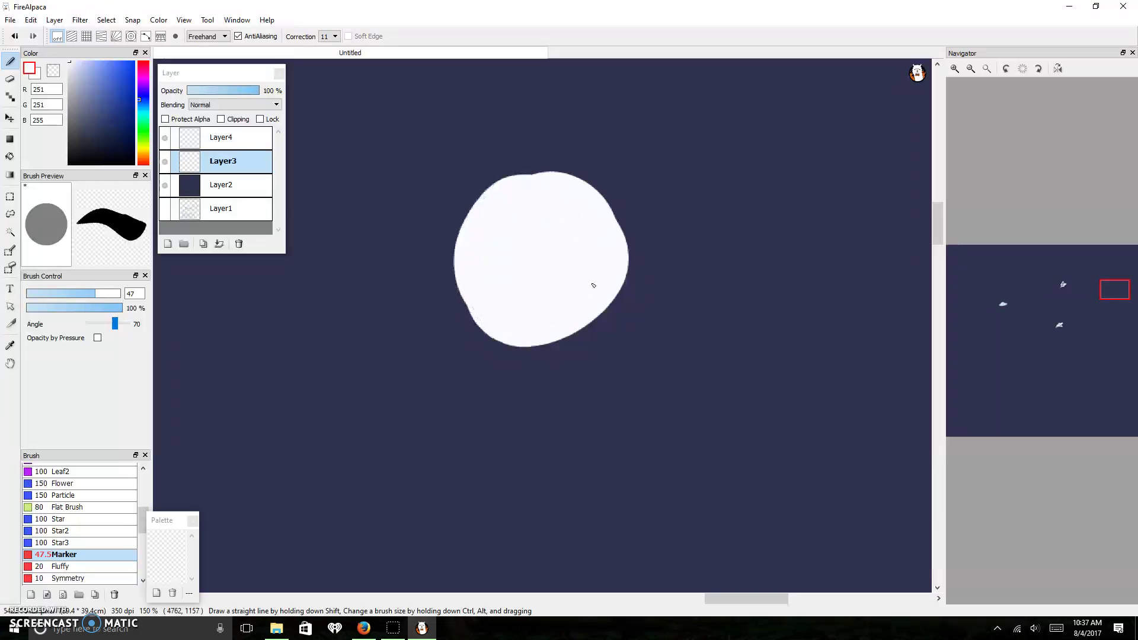
click(252, 137)
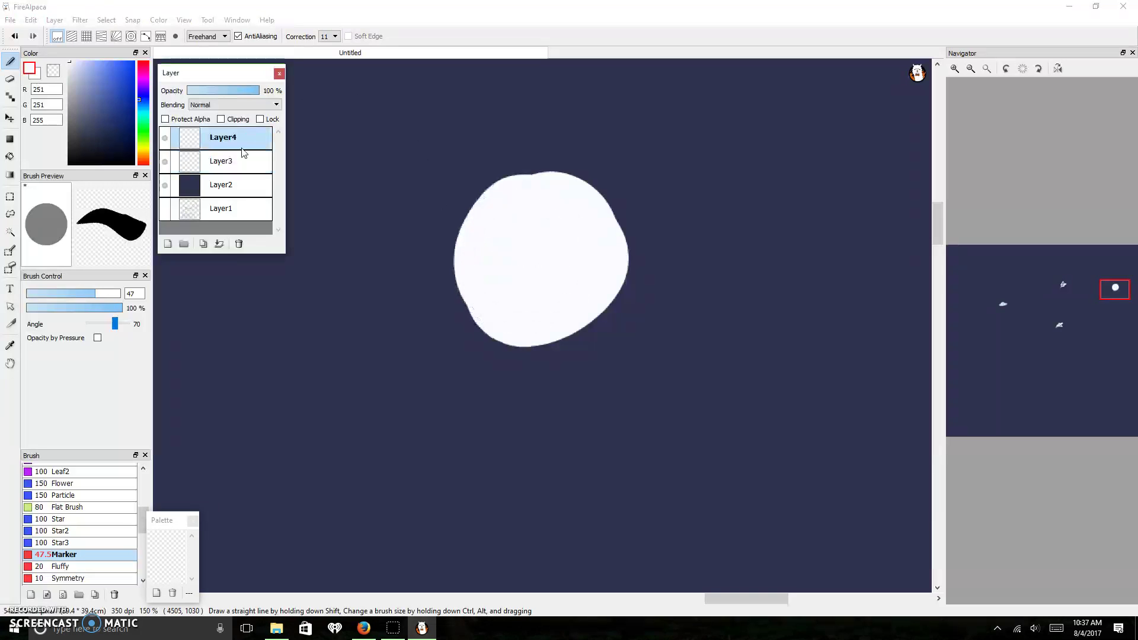
double_click(245, 162)
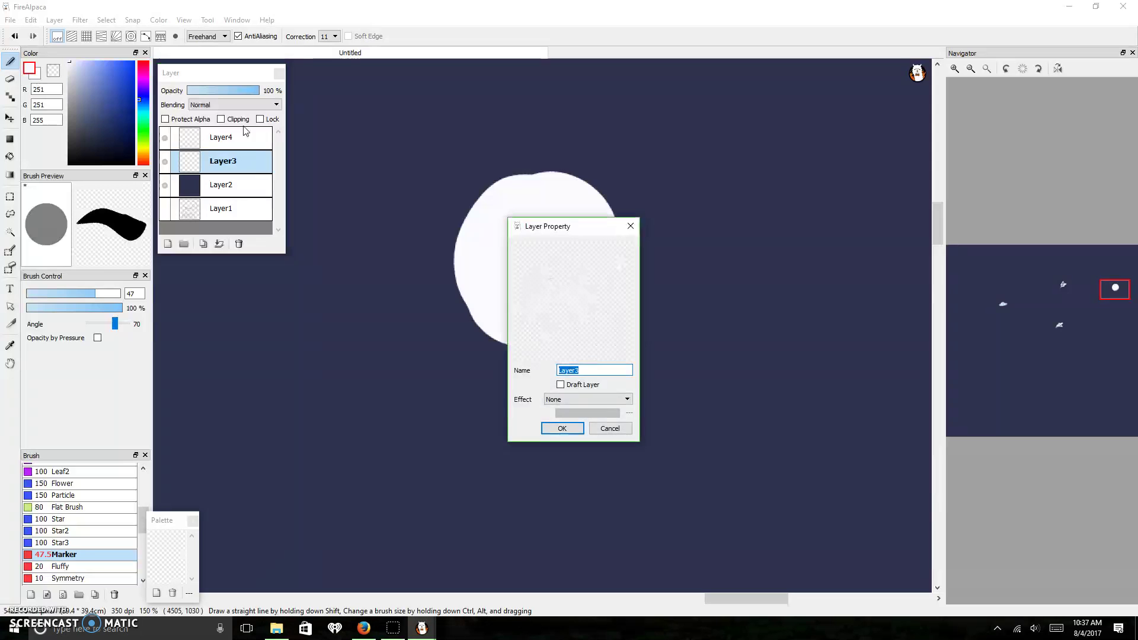
click(631, 228)
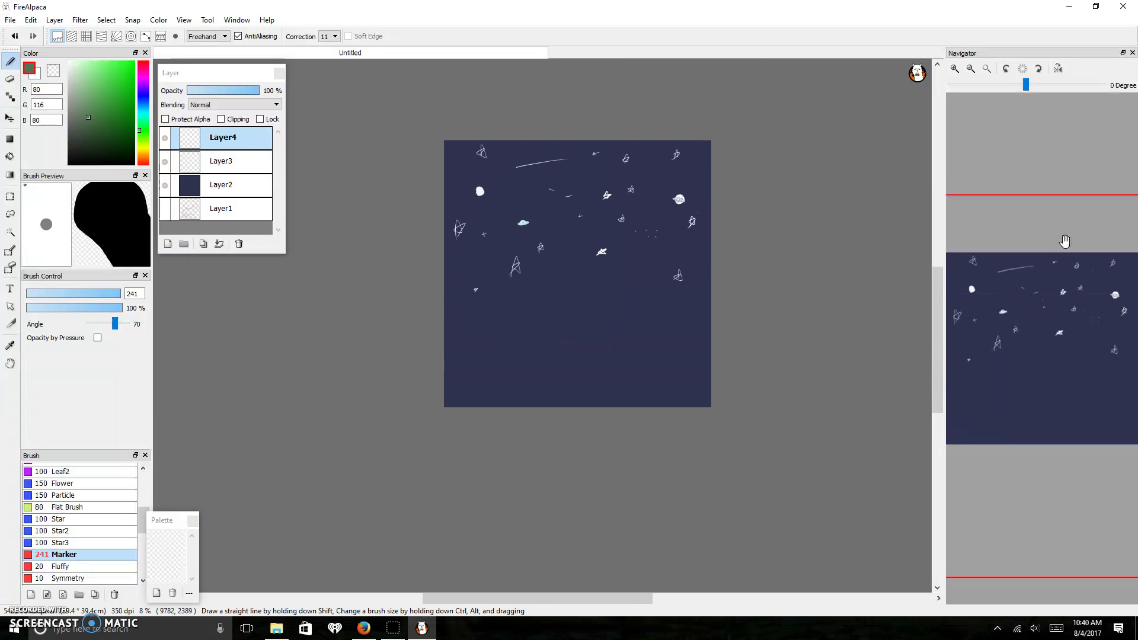
Draw a long green hill line across the lower canvas.
drag(1065, 242, 1012, 347)
scroll(651, 268, up, 2)
scroll(651, 268, up, 2)
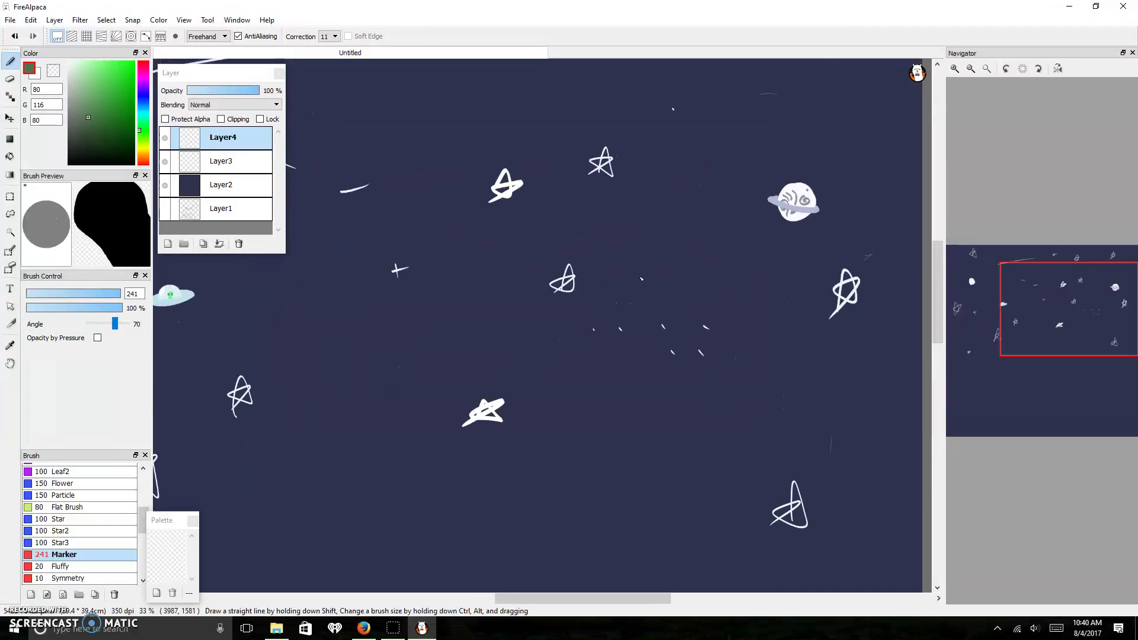
mouse_move(1076, 312)
mouse_down()
mouse_move(1032, 308)
mouse_move(1067, 286)
mouse_move(1080, 306)
mouse_up()
scroll(821, 254, up, 3)
scroll(821, 255, down, 5)
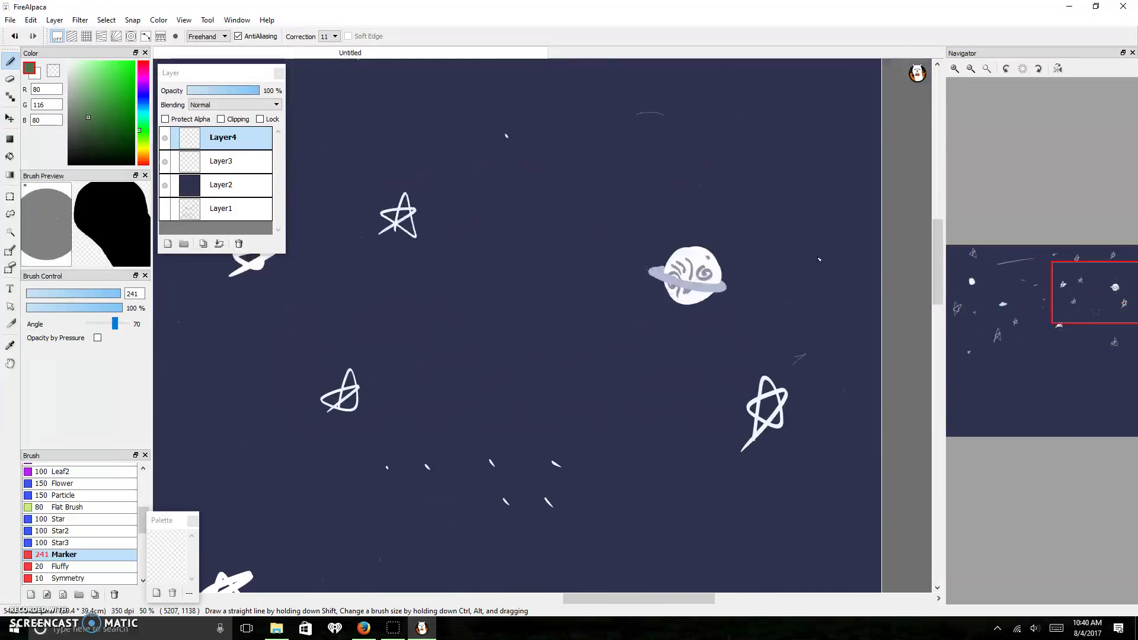
scroll(585, 189, up, 2)
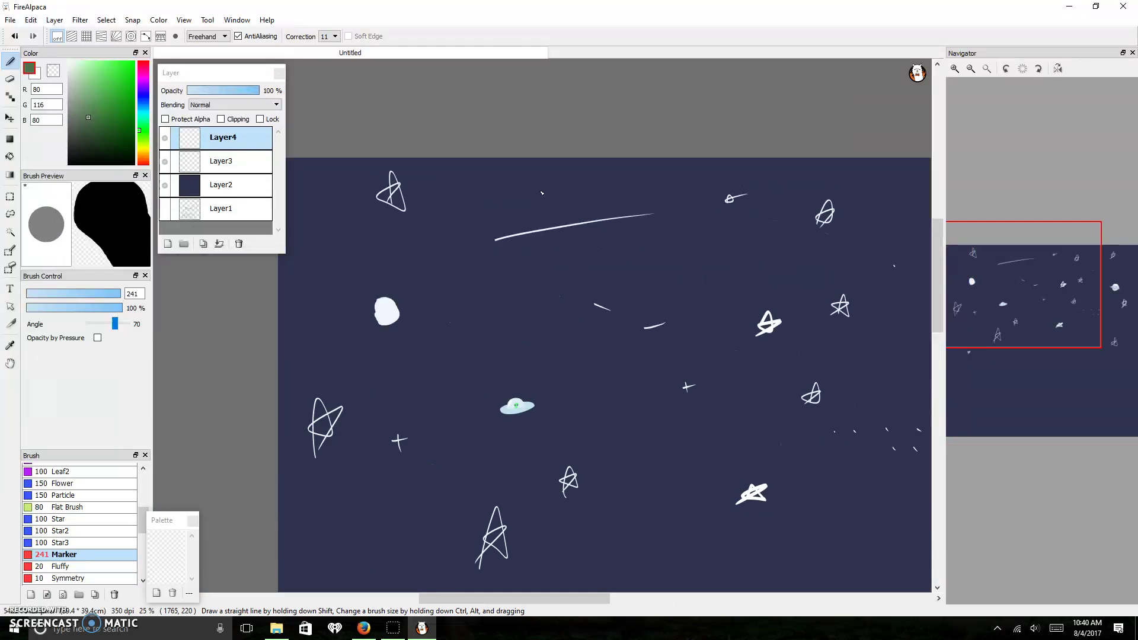
scroll(466, 278, down, 4)
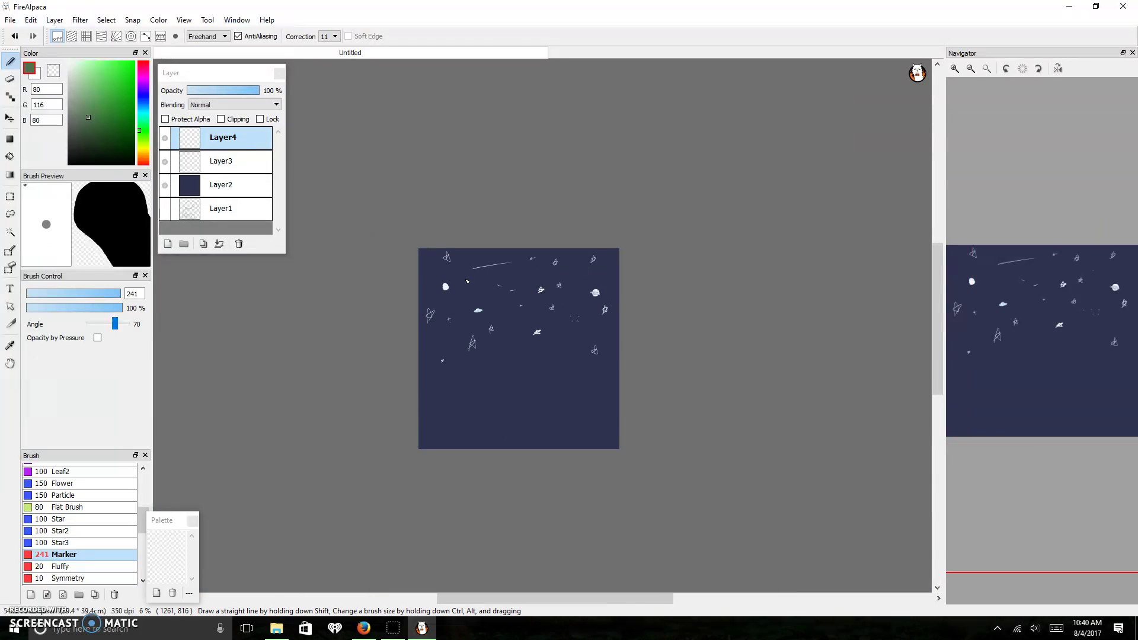
scroll(465, 278, up, 2)
drag(1099, 303, 1059, 356)
drag(257, 439, 729, 387)
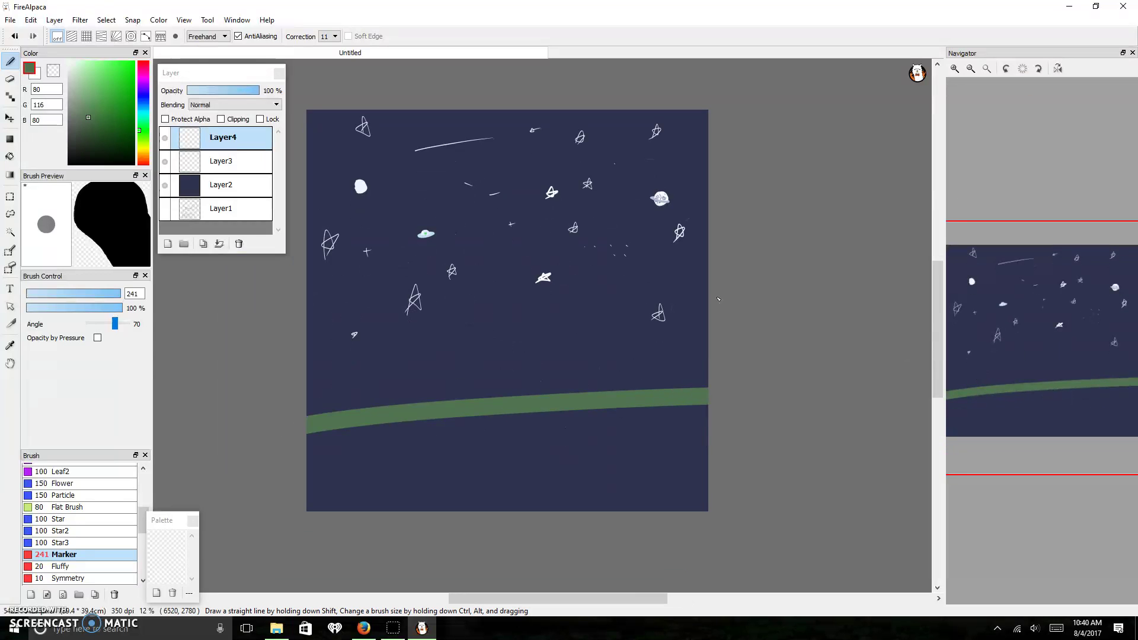
Set the brush to 425 and paint a wide dark brown hill across the canvas bottom.
drag(144, 132, 142, 152)
click(107, 76)
mouse_move(107, 76)
mouse_down()
mouse_move(119, 87)
mouse_move(108, 86)
mouse_up()
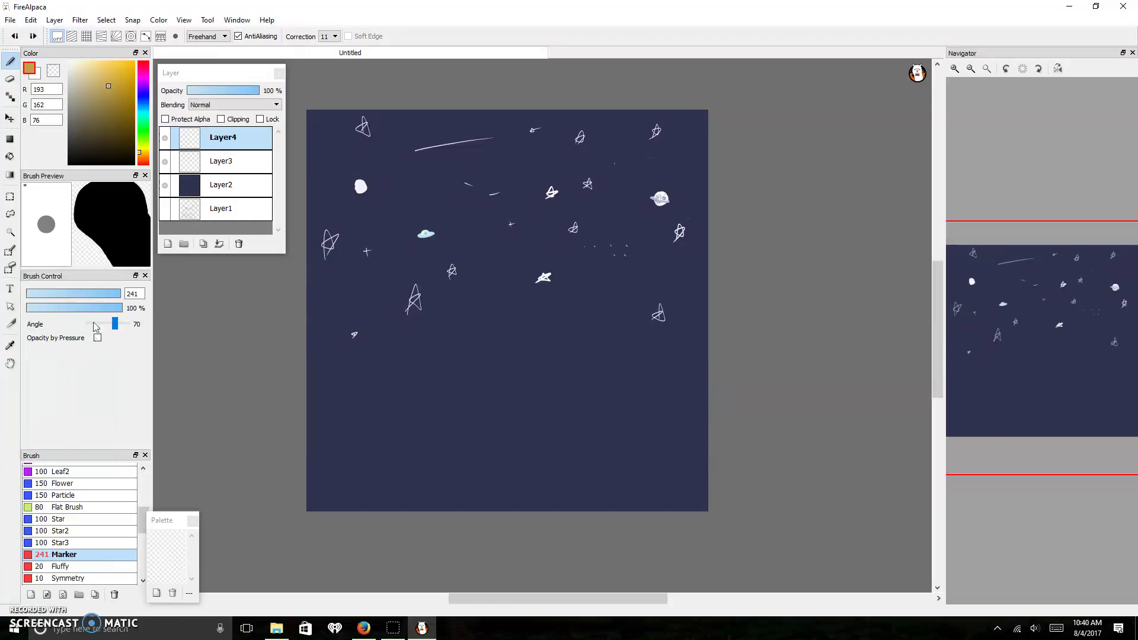
drag(113, 293, 173, 307)
drag(303, 455, 729, 500)
key(ctrl+z)
mouse_move(286, 456)
mouse_down()
mouse_move(823, 446)
mouse_move(523, 437)
mouse_move(381, 468)
mouse_move(763, 518)
mouse_up()
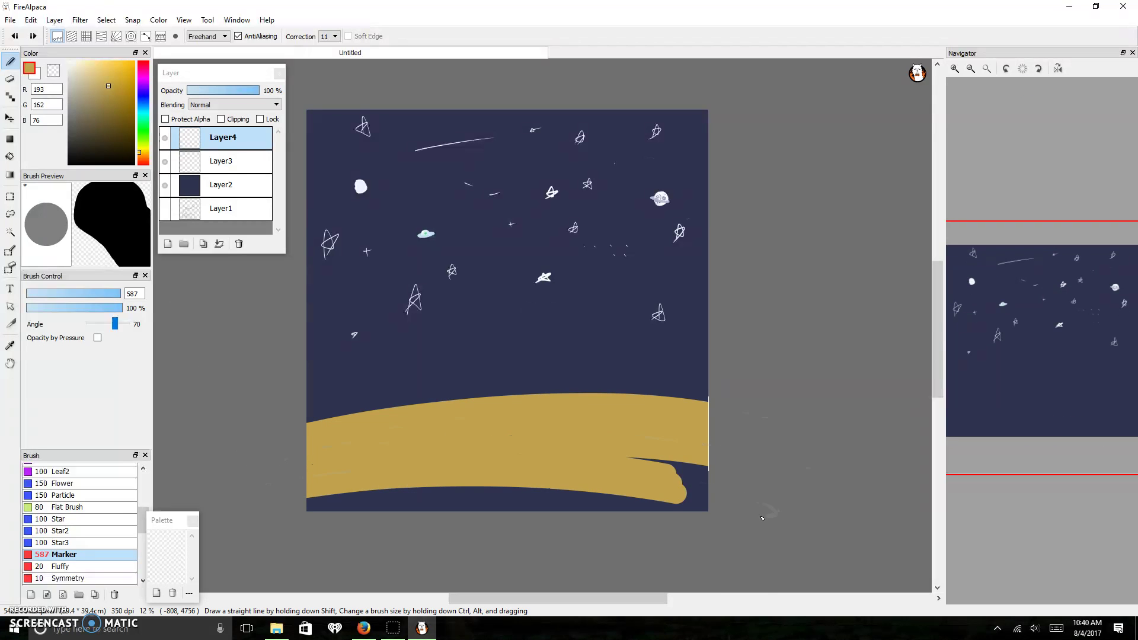
key(ctrl+z)
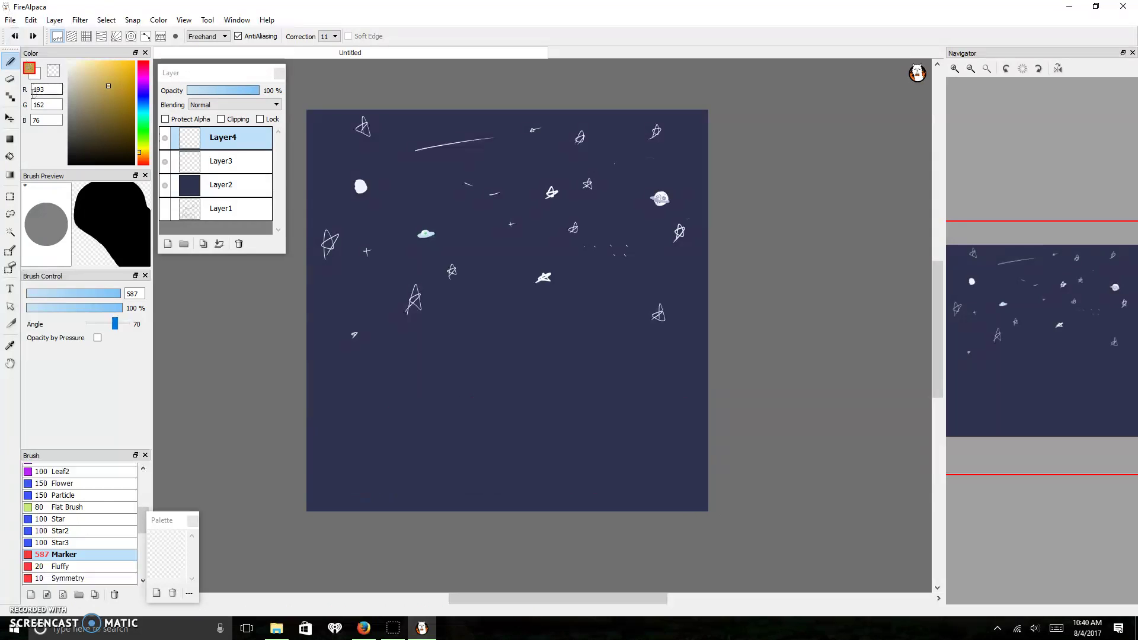
drag(101, 121, 95, 127)
mouse_move(314, 469)
mouse_down()
mouse_move(801, 460)
mouse_move(275, 479)
mouse_move(741, 483)
mouse_move(270, 512)
mouse_move(629, 504)
mouse_move(797, 532)
mouse_up()
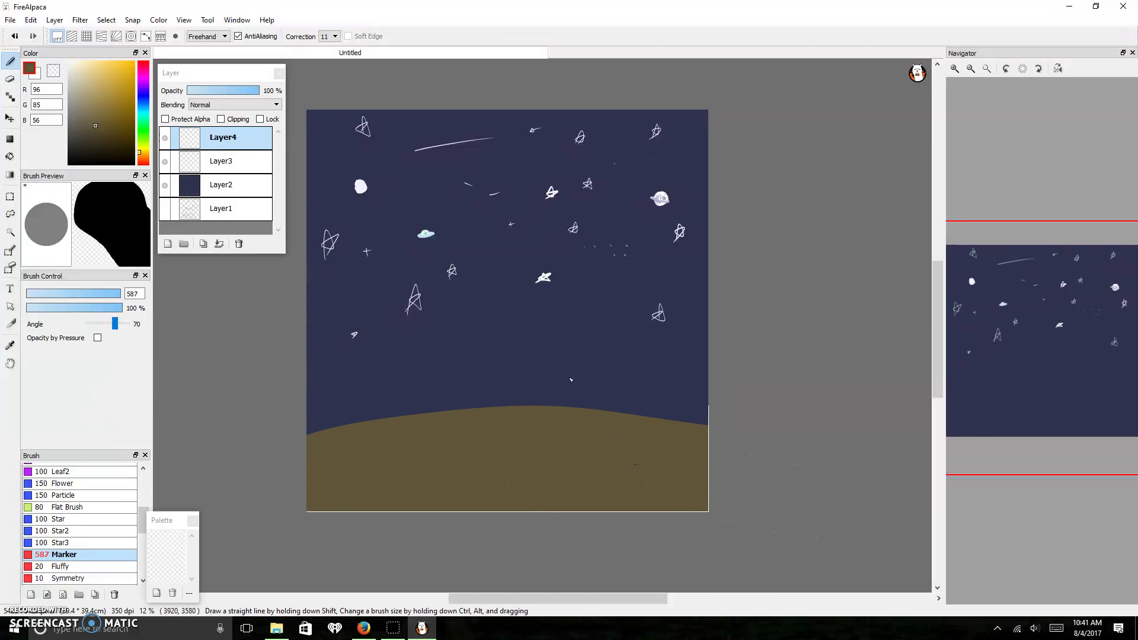
Add Layer5, pick a dark green and set the brush size to about 80.
click(167, 244)
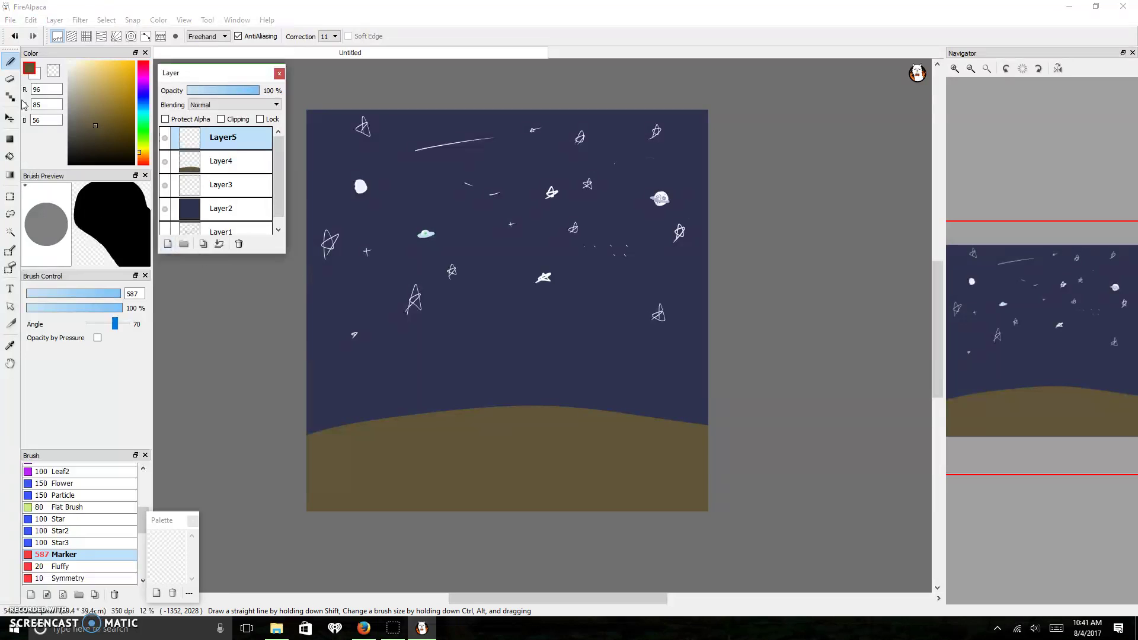
click(143, 125)
click(107, 84)
click(55, 295)
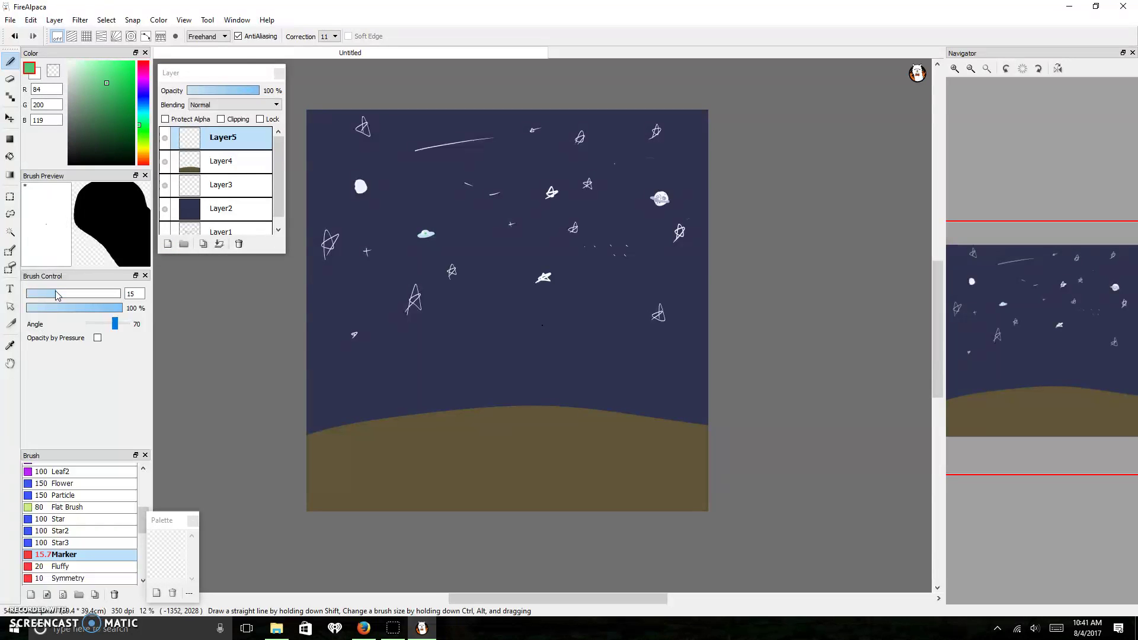
click(86, 128)
click(101, 129)
click(103, 129)
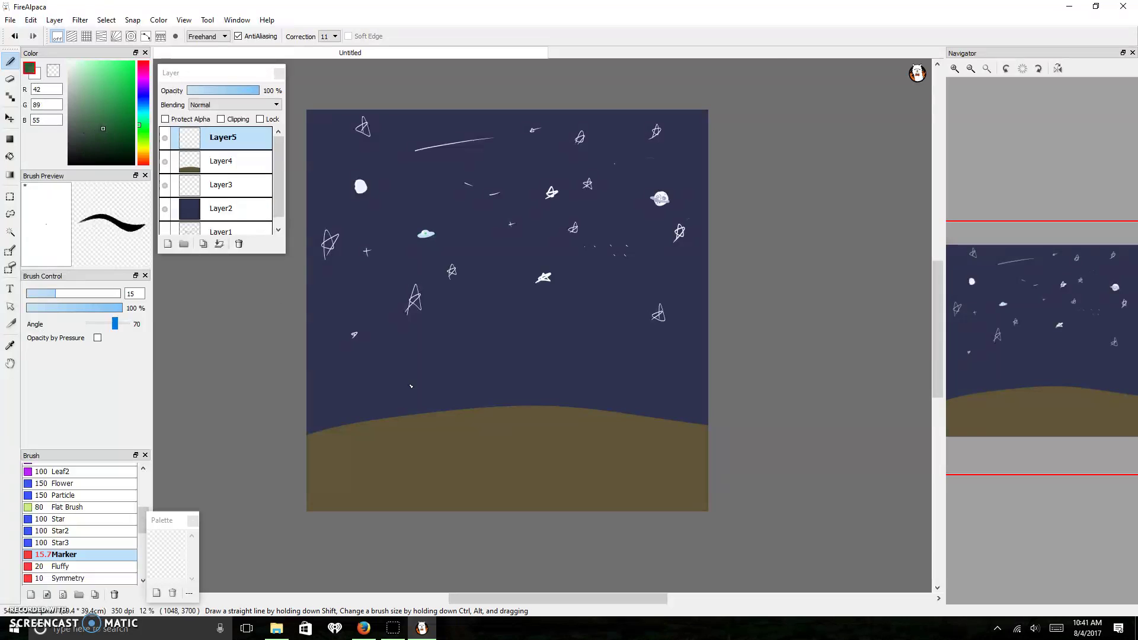
scroll(553, 410, up, 1)
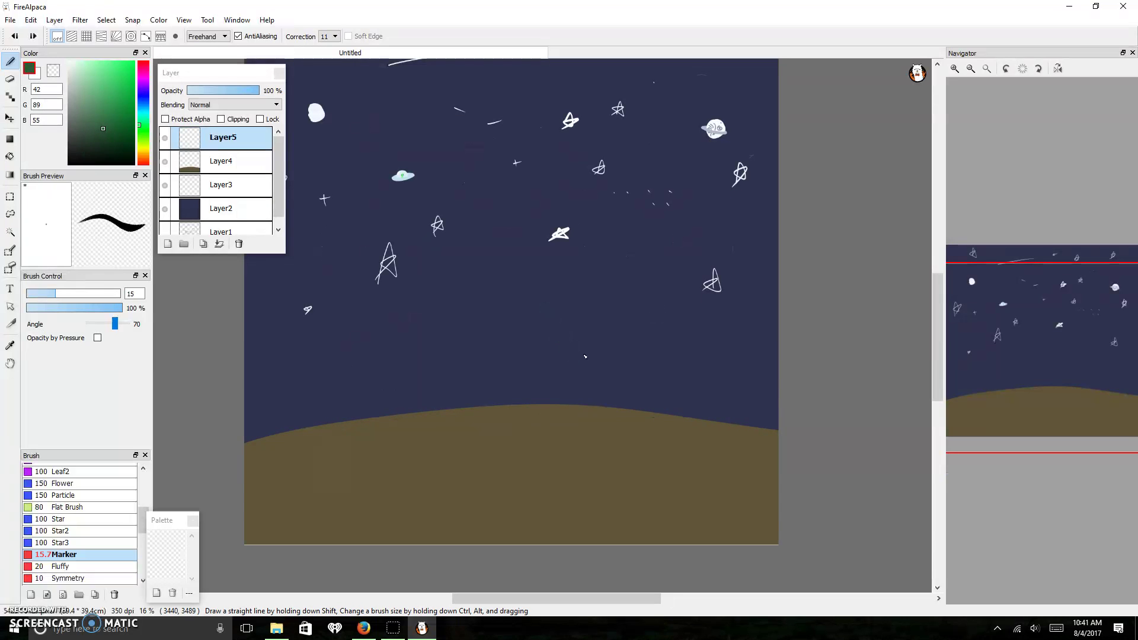
click(106, 295)
Paint the creature's stalk with a round head, then its big body at size 360.
drag(528, 305, 563, 373)
scroll(561, 364, up, 3)
mouse_move(415, 107)
mouse_down()
mouse_move(507, 171)
mouse_move(449, 90)
mouse_move(487, 166)
mouse_move(434, 114)
mouse_move(474, 146)
mouse_move(442, 183)
mouse_move(461, 119)
mouse_move(466, 176)
mouse_move(476, 110)
mouse_up()
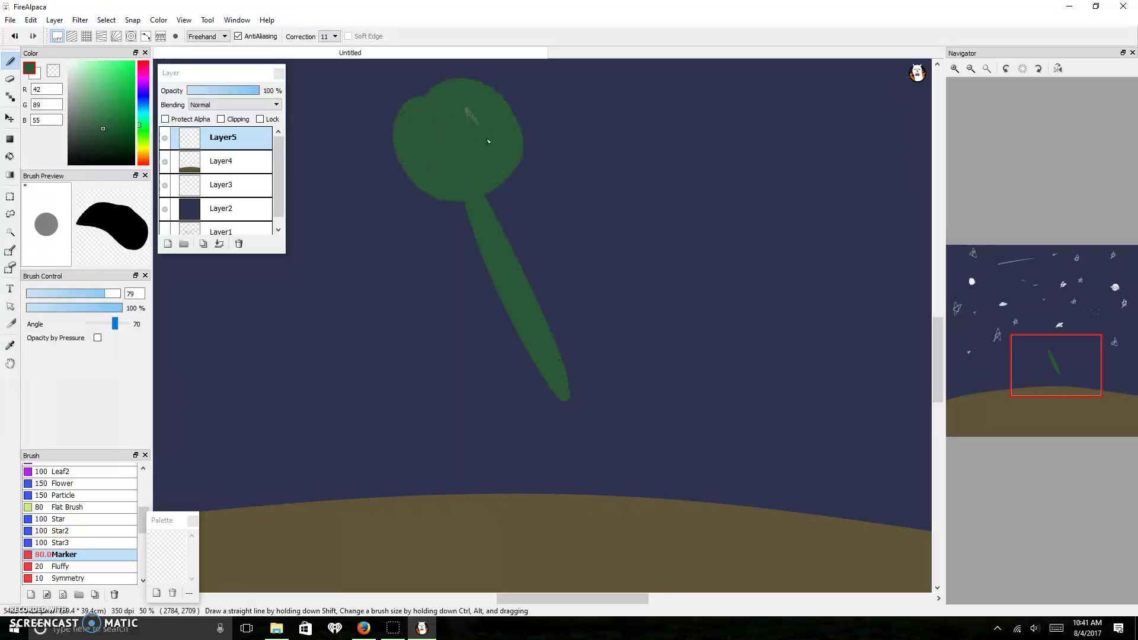
scroll(481, 185, down, 2)
scroll(514, 188, up, 1)
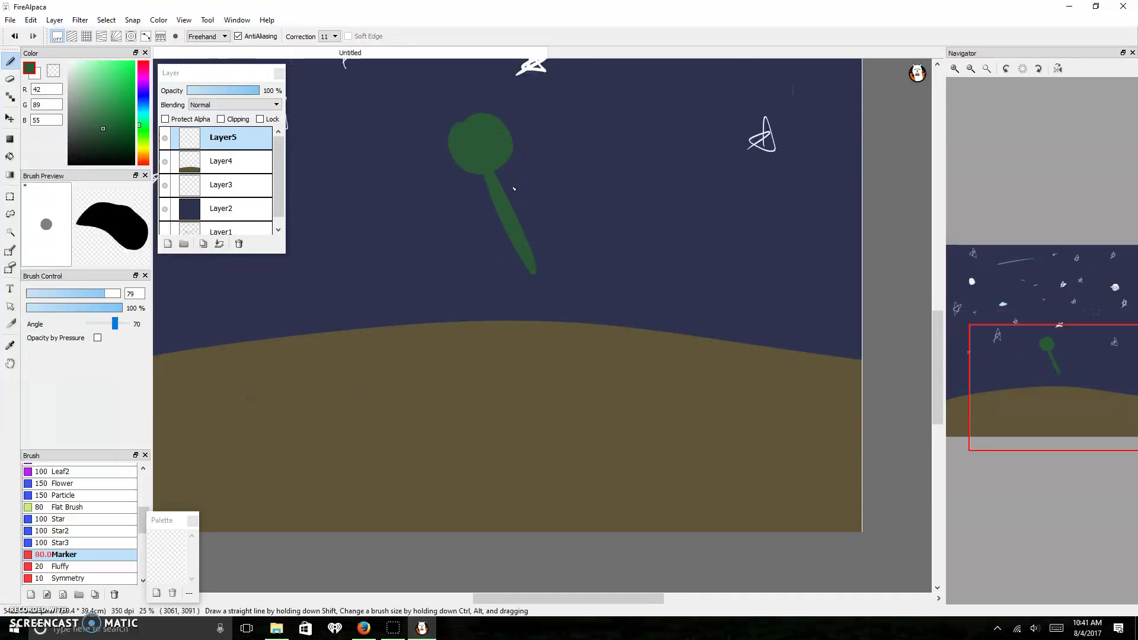
mouse_move(543, 265)
mouse_down()
mouse_move(678, 291)
mouse_move(513, 271)
mouse_move(488, 335)
mouse_move(476, 326)
mouse_move(496, 357)
mouse_move(482, 338)
mouse_move(496, 395)
mouse_move(489, 367)
mouse_move(526, 399)
mouse_up()
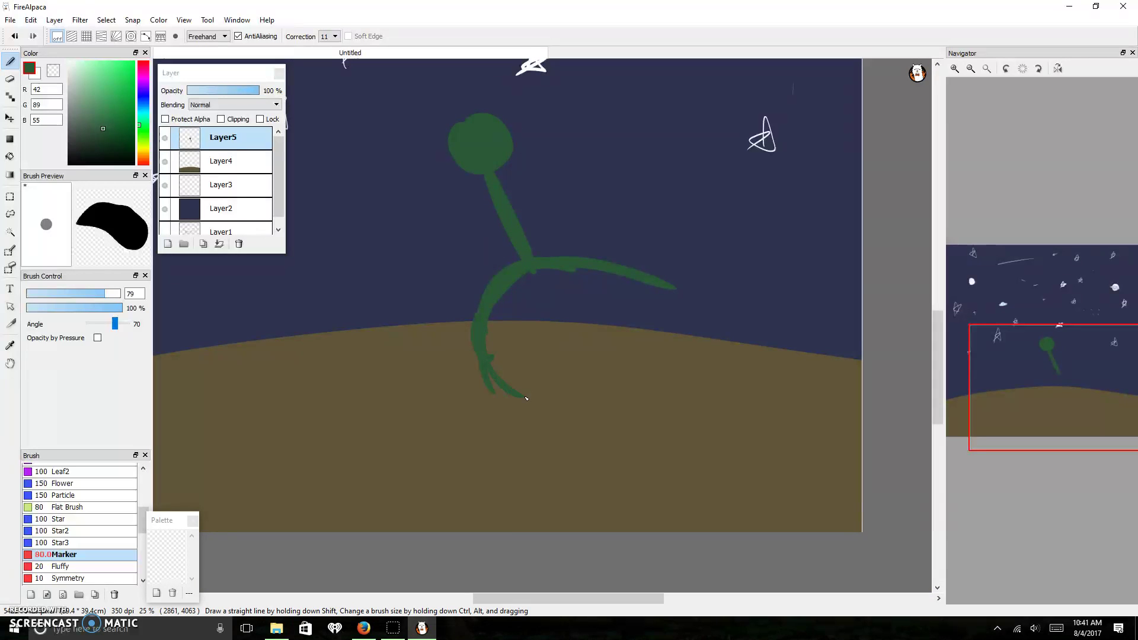
drag(114, 293, 151, 298)
mouse_move(587, 292)
mouse_down()
mouse_move(517, 338)
mouse_move(508, 368)
mouse_move(506, 311)
mouse_move(587, 293)
mouse_move(658, 341)
mouse_move(594, 301)
mouse_move(650, 304)
mouse_move(676, 367)
mouse_move(649, 363)
mouse_move(645, 324)
mouse_move(580, 335)
mouse_move(562, 321)
mouse_move(579, 352)
mouse_move(495, 344)
mouse_move(522, 407)
mouse_move(626, 360)
mouse_move(614, 407)
mouse_move(639, 354)
mouse_move(684, 317)
mouse_move(667, 303)
mouse_move(655, 400)
mouse_up()
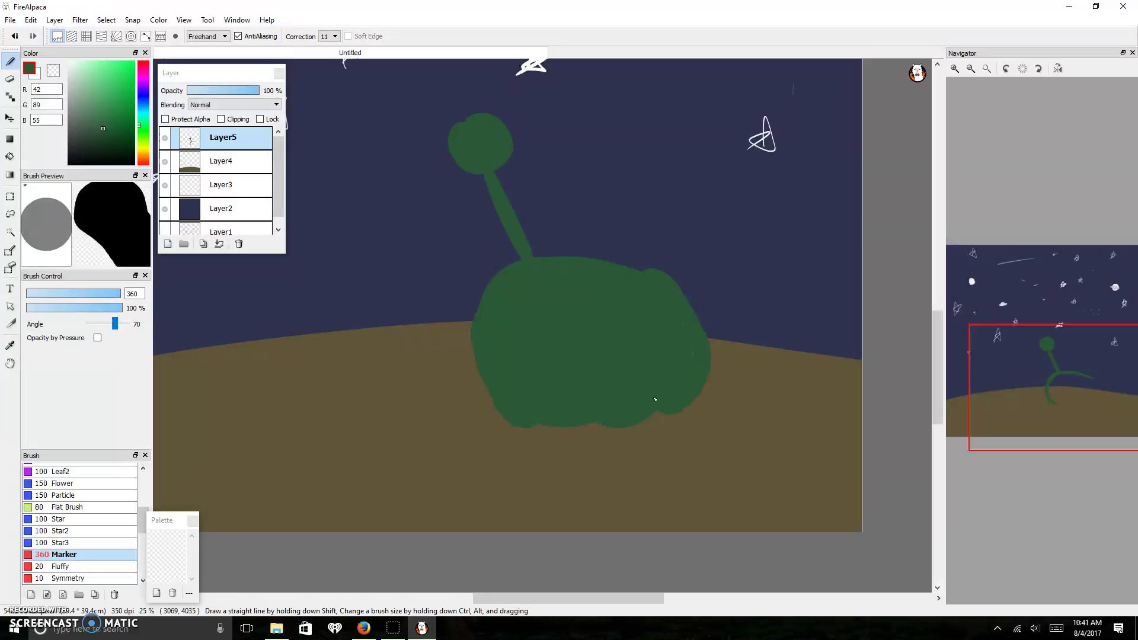
Set the Marker brush to about 87 and paint two more knobbed eye-stalks on the creature.
click(74, 294)
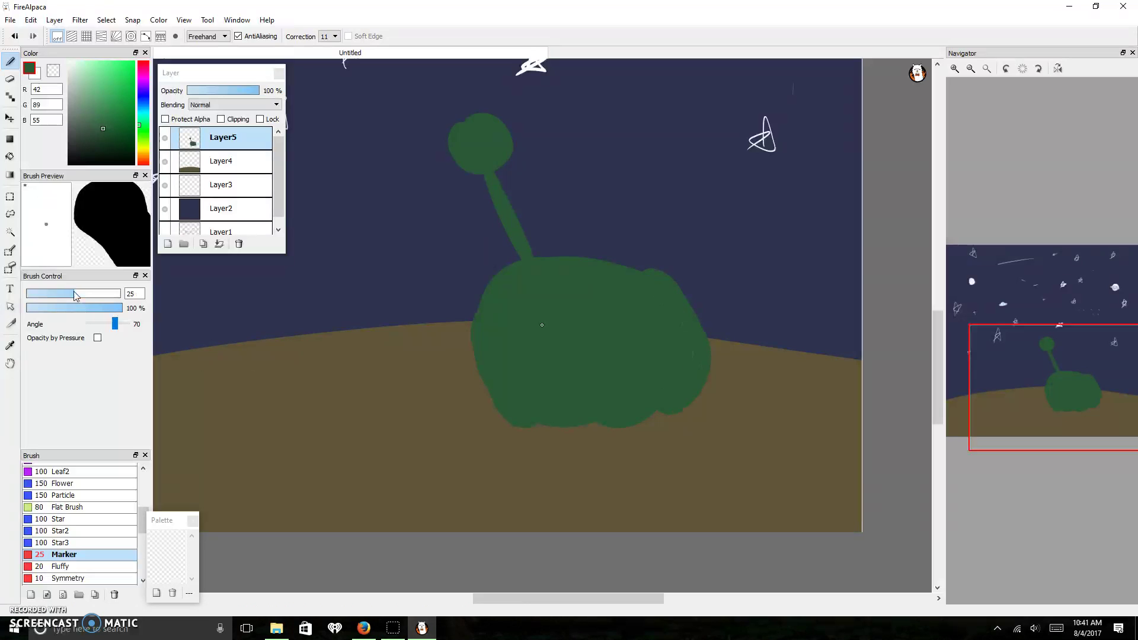
drag(86, 297, 105, 295)
drag(637, 268, 659, 224)
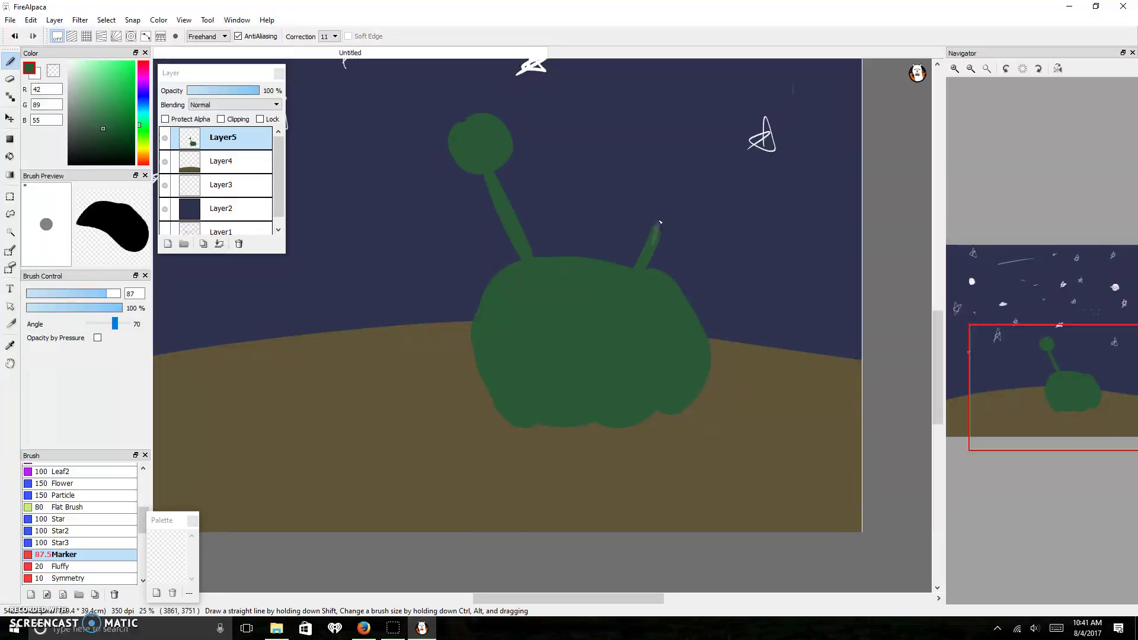
mouse_move(638, 265)
mouse_down()
mouse_move(663, 195)
mouse_move(656, 156)
mouse_move(693, 162)
mouse_move(650, 158)
mouse_move(685, 144)
mouse_move(666, 165)
mouse_up()
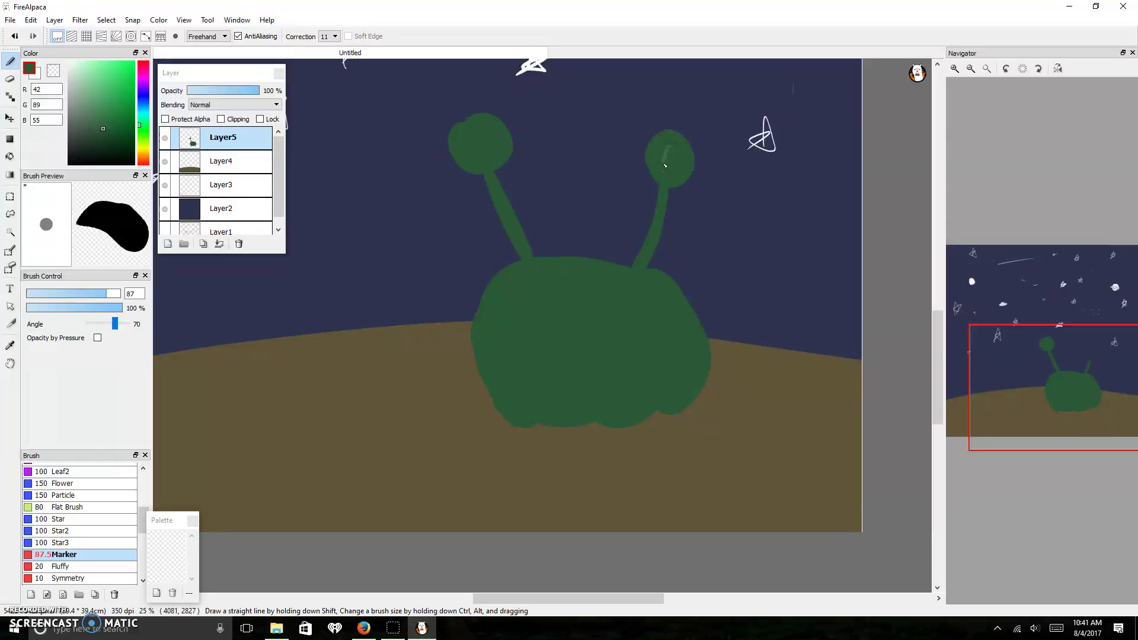
mouse_move(574, 255)
mouse_down()
mouse_move(581, 198)
mouse_move(591, 201)
mouse_move(594, 173)
mouse_up()
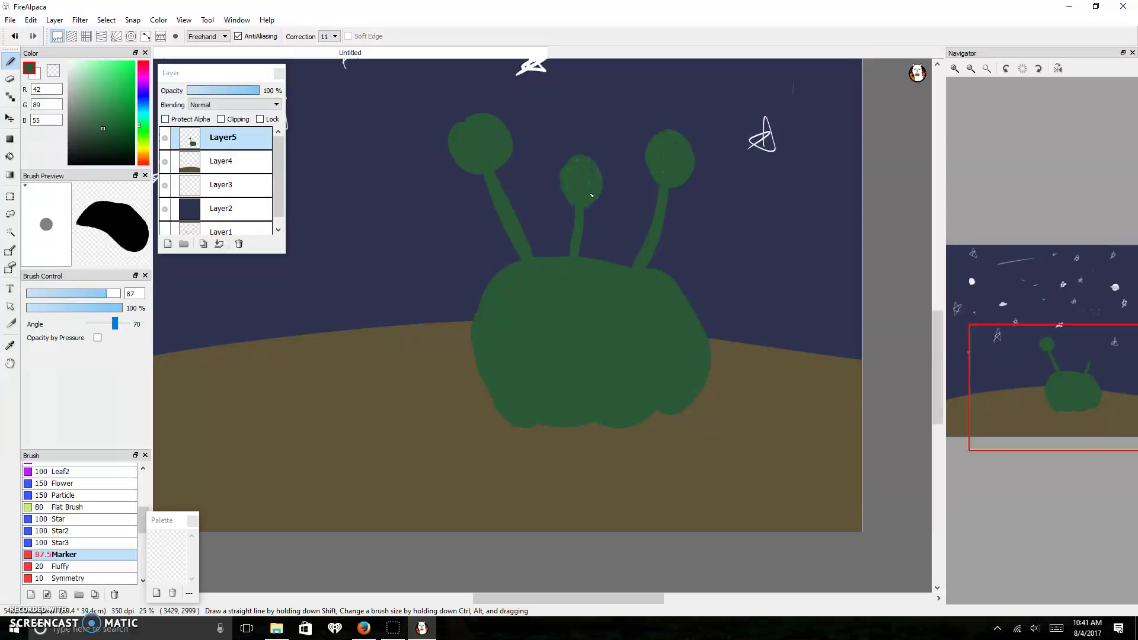
Paint thin legs under the creature's body reaching down to the ground.
mouse_move(682, 398)
mouse_down()
mouse_move(647, 437)
mouse_move(645, 504)
mouse_move(685, 505)
mouse_up()
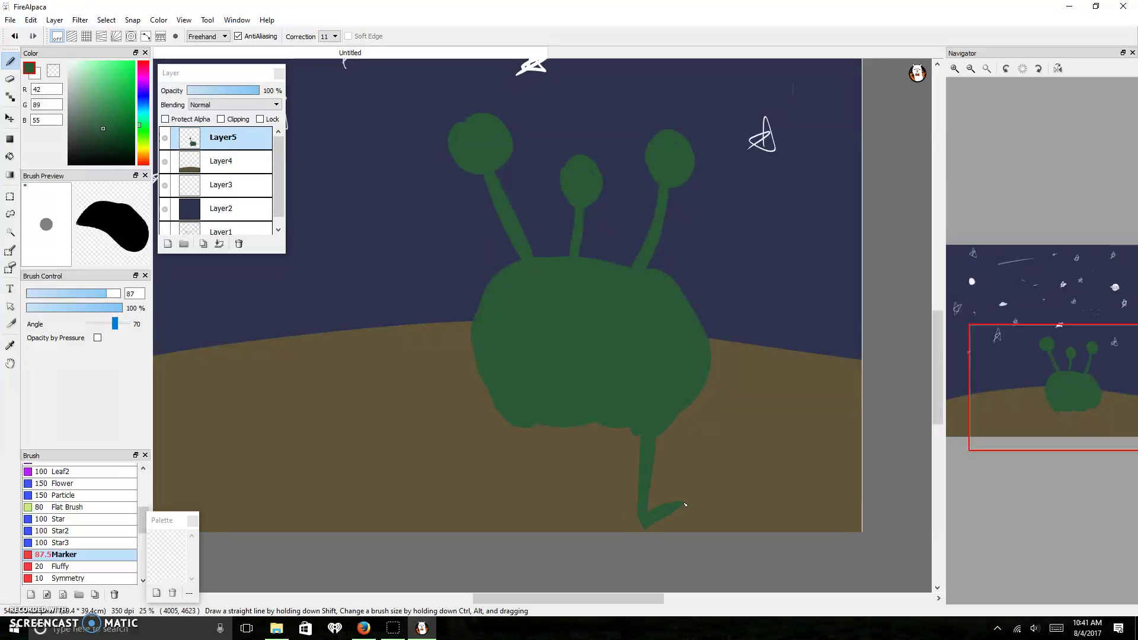
key(ctrl+z)
key(ctrl+z)
drag(647, 440, 647, 525)
mouse_move(600, 428)
mouse_down()
mouse_move(601, 529)
mouse_move(616, 433)
mouse_move(651, 432)
mouse_move(541, 432)
mouse_move(538, 529)
mouse_up()
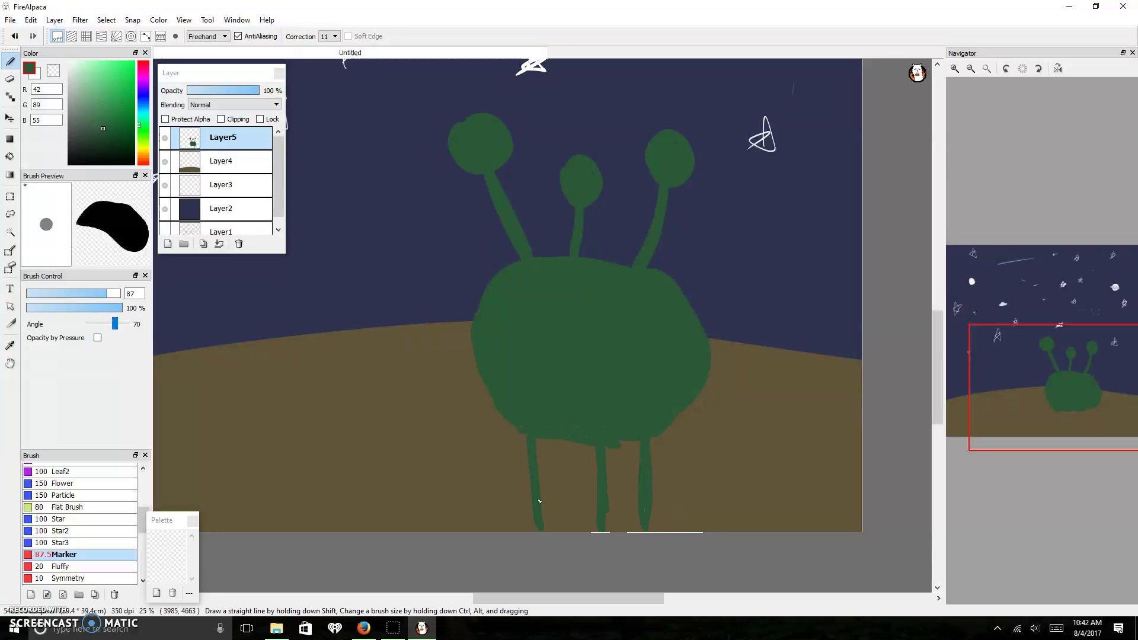
mouse_move(606, 447)
mouse_down()
mouse_move(511, 418)
mouse_move(509, 569)
mouse_up()
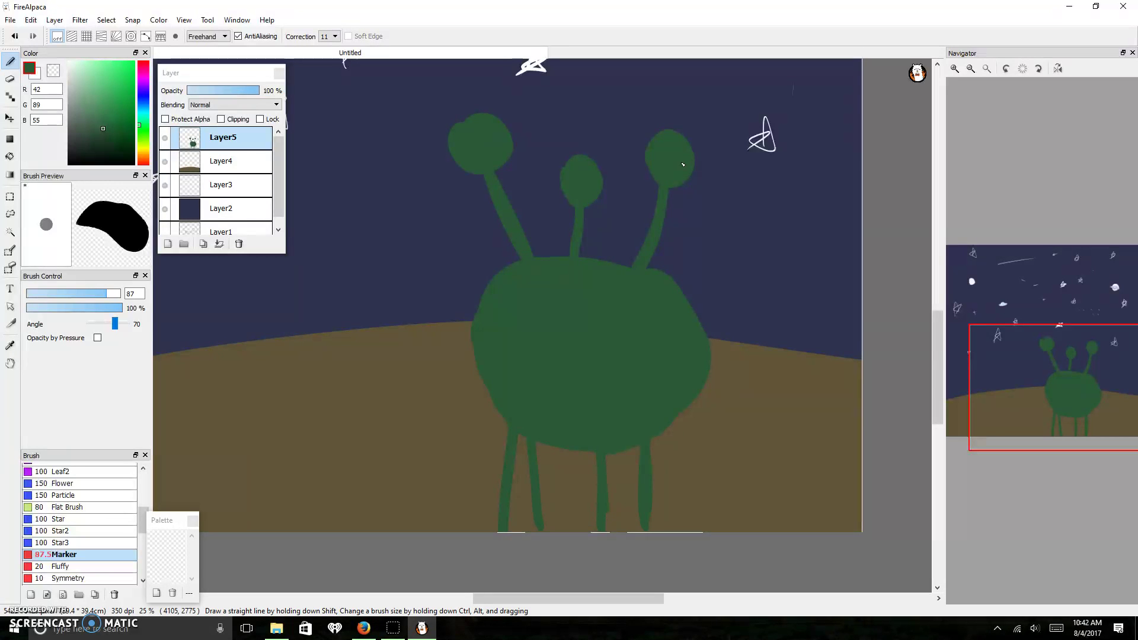
Paint a thin arm reaching up-left from the creature's left side.
drag(473, 332, 434, 396)
key(ctrl+z)
mouse_move(482, 311)
mouse_down()
mouse_move(465, 382)
mouse_move(470, 460)
mouse_up()
key(ctrl+z)
drag(460, 353, 379, 203)
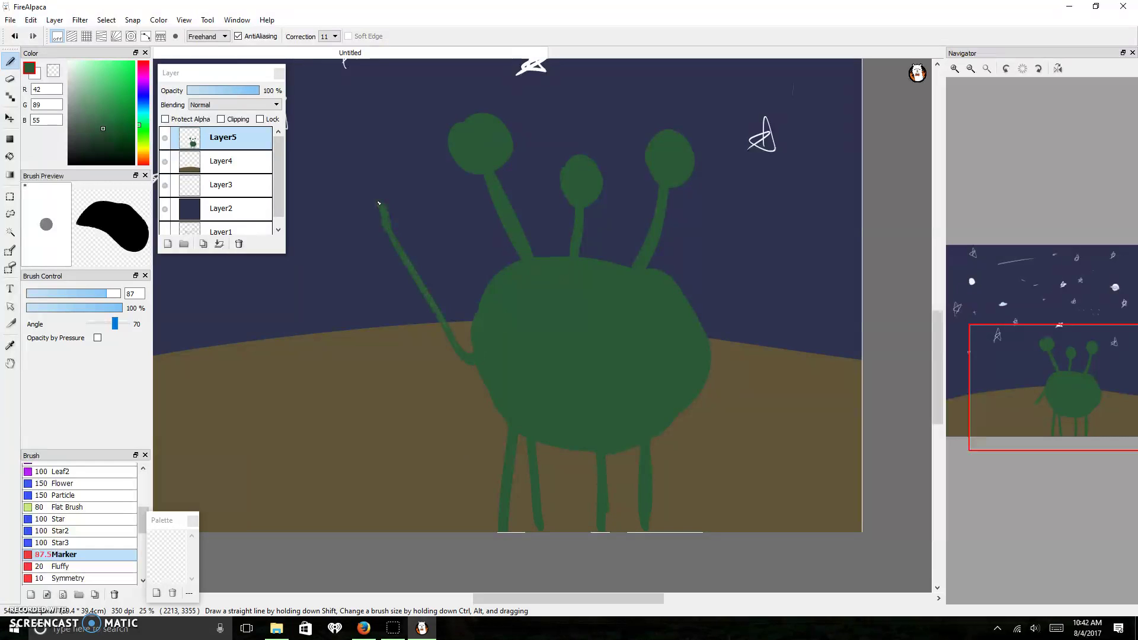
key(ctrl+z)
Add a second long curving green arm stroke from the body.
scroll(423, 148, up, 4)
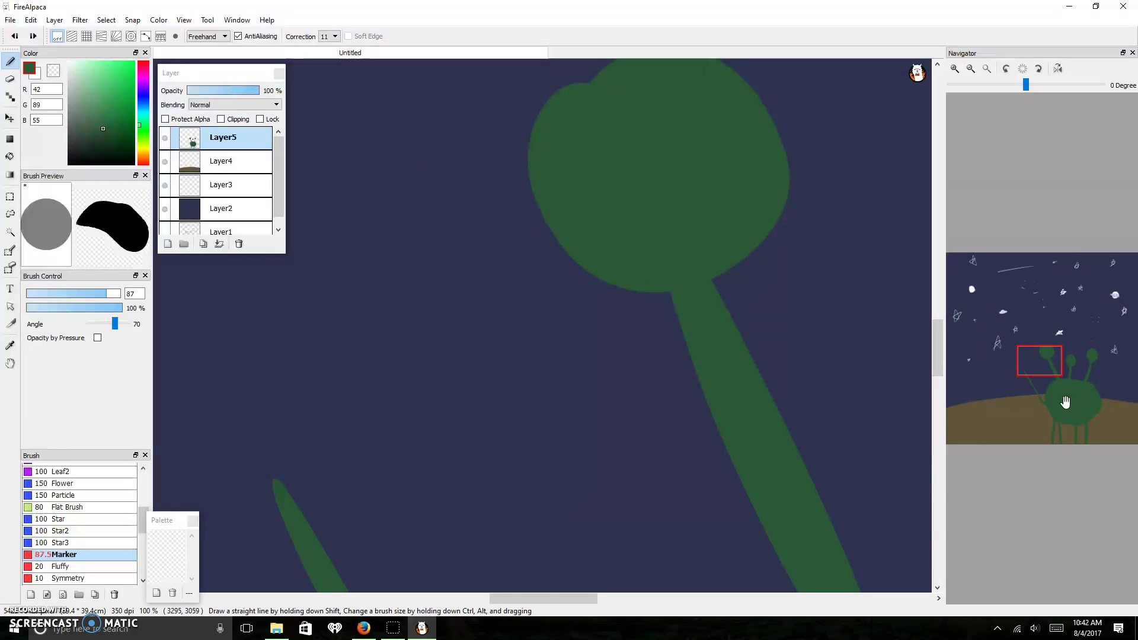
click(1048, 370)
mouse_move(1047, 370)
mouse_down()
mouse_move(1035, 354)
mouse_move(1006, 381)
mouse_move(1078, 411)
mouse_move(1108, 405)
mouse_up()
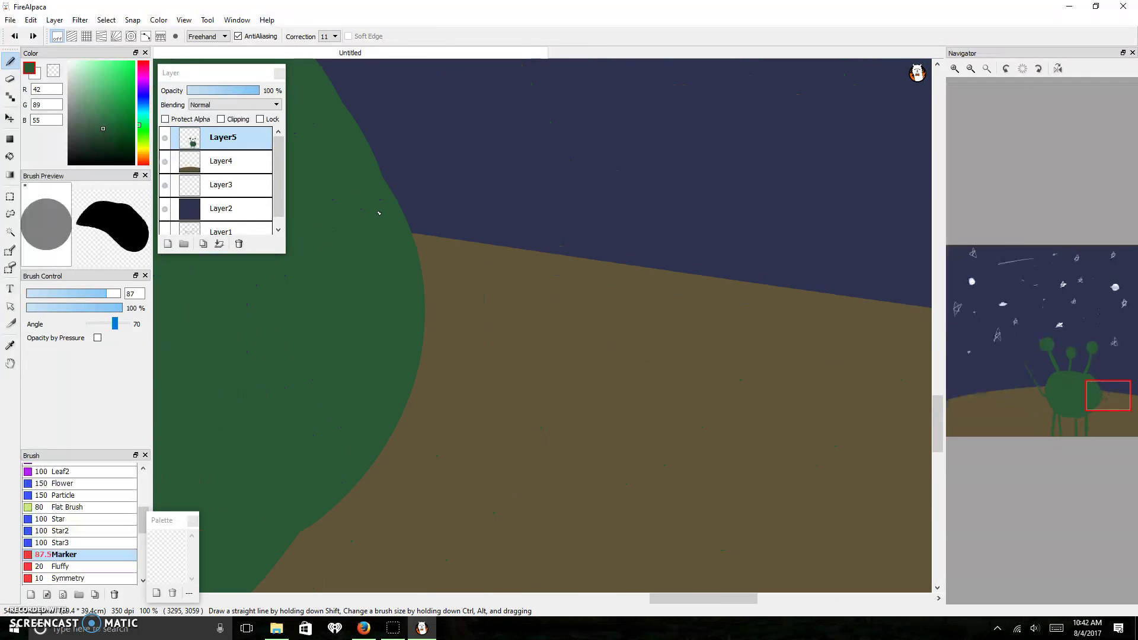
mouse_move(391, 219)
mouse_down()
mouse_move(619, 219)
mouse_move(792, 133)
mouse_up()
scroll(776, 137, down, 4)
drag(1049, 467, 1088, 389)
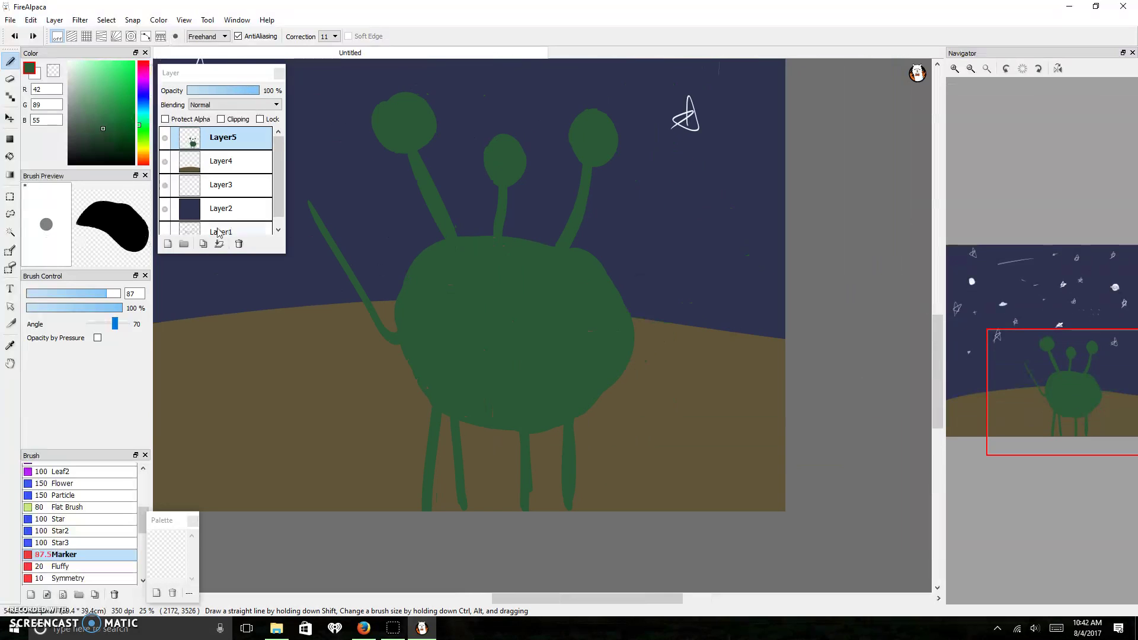
Add Layer6 beneath Layer5 and pick a brighter green paint colour.
click(168, 243)
drag(214, 144, 211, 171)
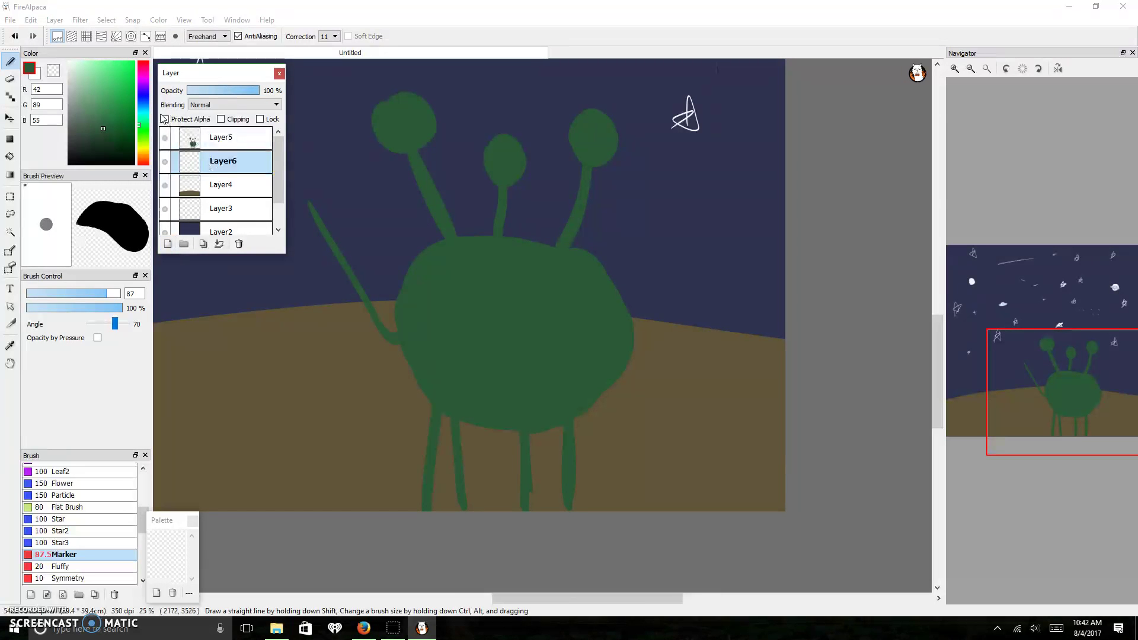
click(93, 135)
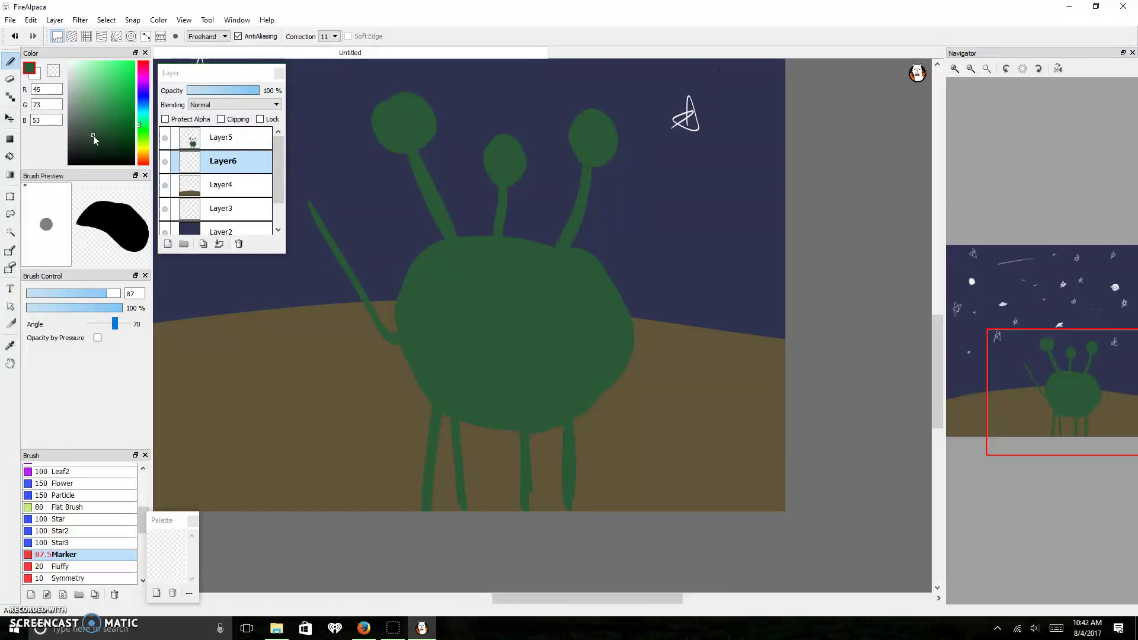
click(110, 114)
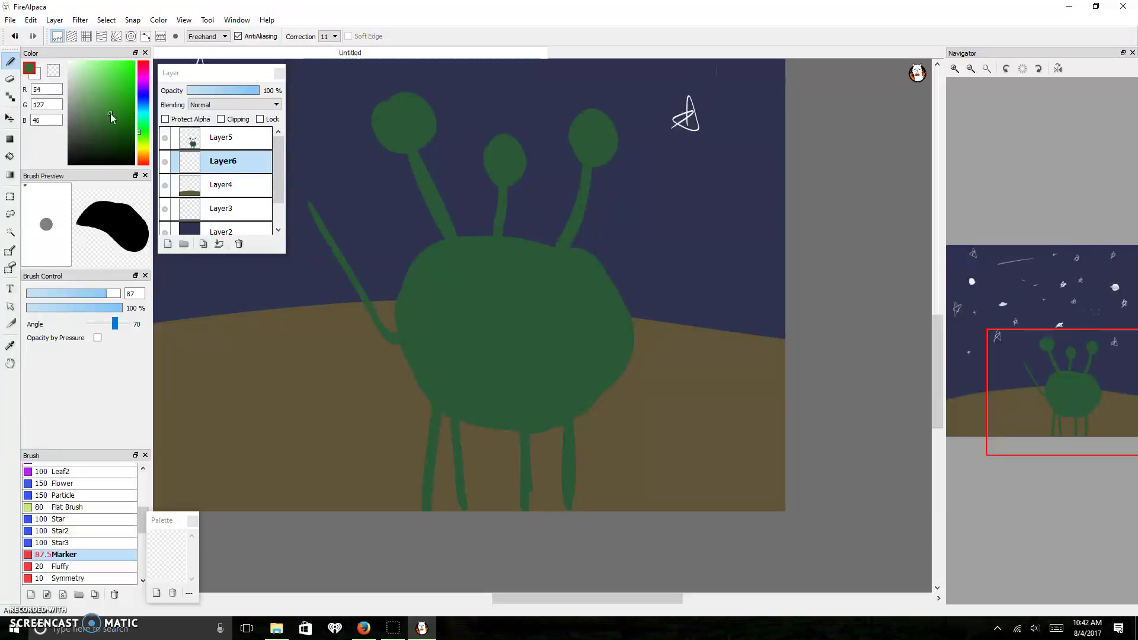
Try a size-1000 bright-green blob in the sky, then undo it.
mouse_move(107, 294)
mouse_down()
mouse_move(215, 311)
mouse_move(249, 305)
mouse_up()
mouse_move(743, 221)
mouse_down()
mouse_move(695, 210)
mouse_move(680, 241)
mouse_move(708, 297)
mouse_move(770, 278)
mouse_move(763, 206)
mouse_move(727, 191)
mouse_move(675, 239)
mouse_move(689, 294)
mouse_up()
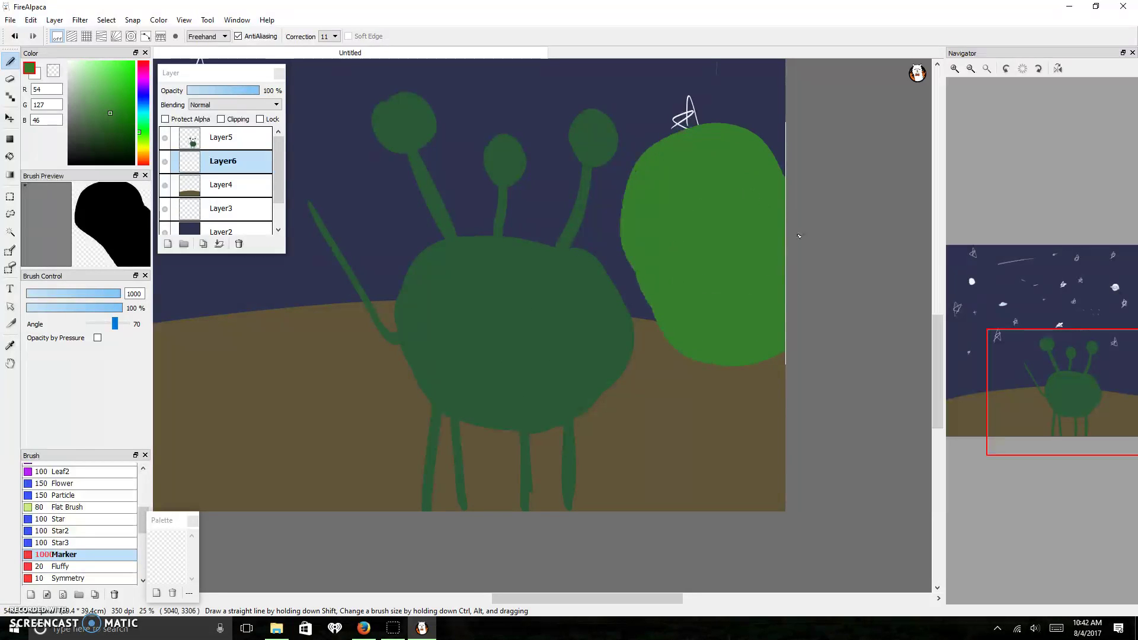
key(ctrl+z)
Set the brush to 110 and paint a round bright-green body at the right.
click(113, 294)
scroll(423, 280, down, 2)
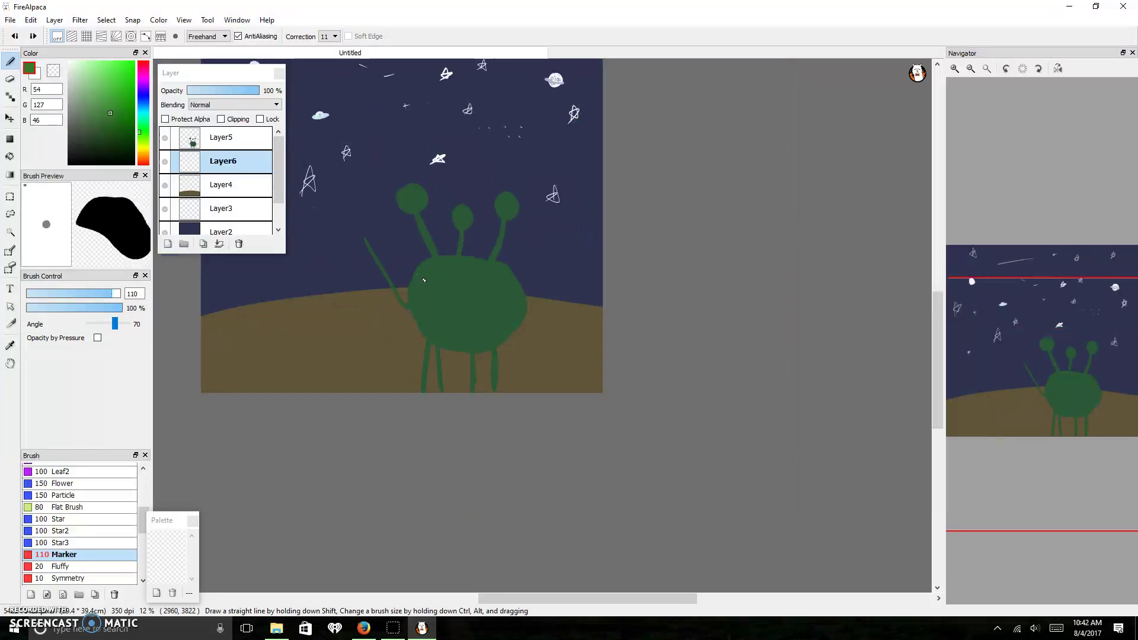
drag(1046, 395, 1038, 373)
mouse_move(722, 310)
mouse_down()
mouse_move(710, 380)
mouse_move(691, 366)
mouse_move(699, 374)
mouse_move(744, 306)
mouse_move(709, 365)
mouse_move(700, 349)
mouse_move(733, 338)
mouse_move(700, 355)
mouse_move(712, 321)
mouse_move(725, 331)
mouse_move(745, 312)
mouse_move(696, 332)
mouse_up()
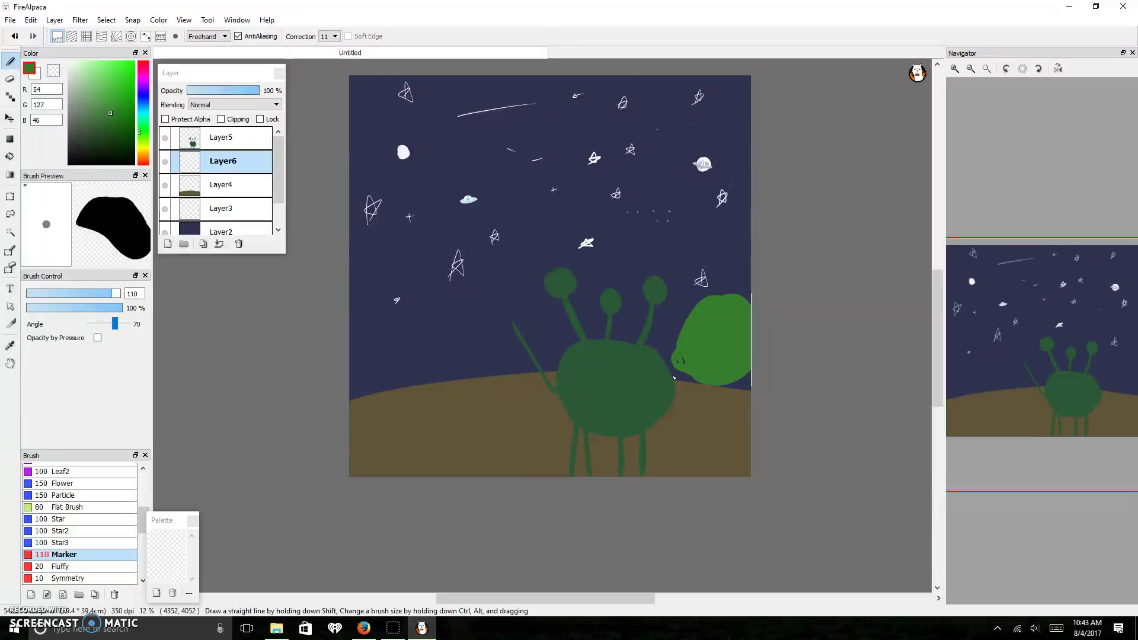
scroll(648, 437, up, 3)
mouse_move(769, 149)
mouse_down()
mouse_move(719, 219)
mouse_move(713, 276)
mouse_move(788, 324)
mouse_move(736, 254)
mouse_move(741, 281)
mouse_move(716, 285)
mouse_move(762, 180)
mouse_move(707, 239)
mouse_move(804, 122)
mouse_move(706, 129)
mouse_move(595, 315)
mouse_move(653, 483)
mouse_up()
Paint a tall stalk with a round head on the bright-green body.
scroll(814, 119, up, 2)
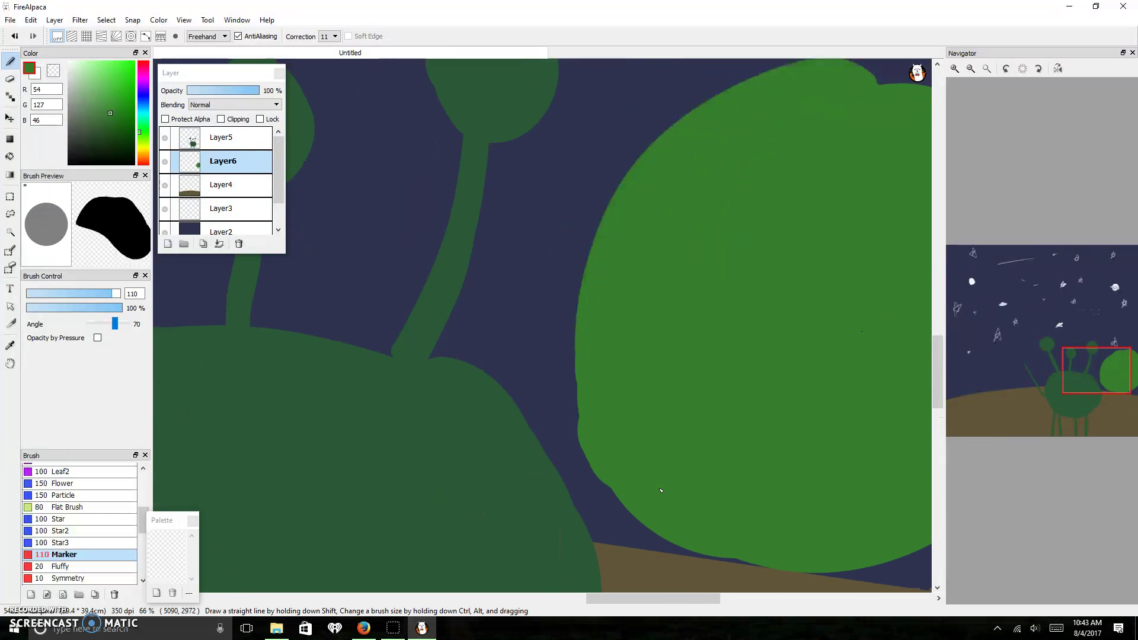
scroll(704, 441, down, 1)
scroll(704, 441, down, 1)
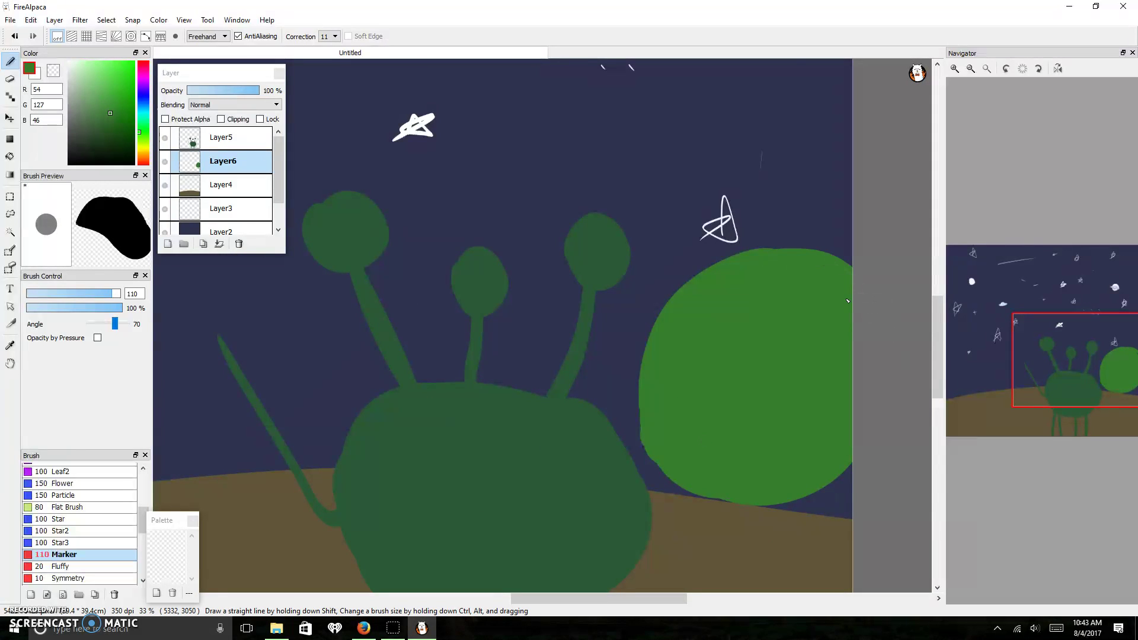
scroll(849, 304, down, 1)
drag(1048, 365, 1058, 345)
drag(780, 284, 802, 393)
mouse_move(771, 267)
mouse_down()
mouse_move(784, 300)
mouse_move(766, 279)
mouse_up()
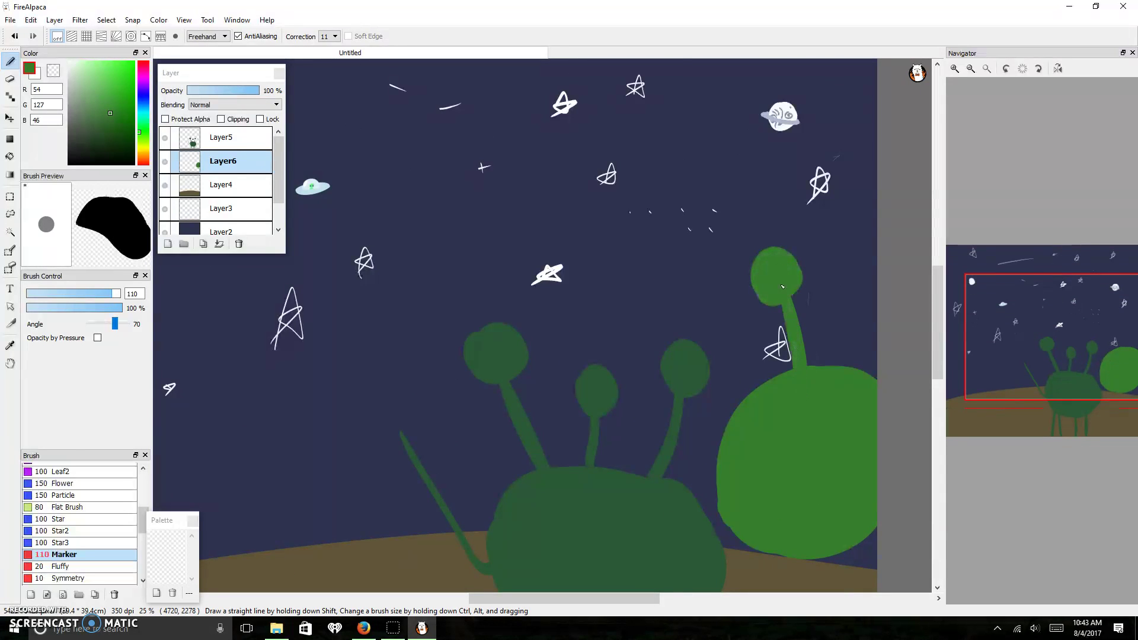
Paint five thin legs down to the ground under the bright-green creature.
drag(1058, 343, 1039, 387)
drag(842, 391, 849, 569)
drag(876, 373, 900, 587)
drag(912, 347, 925, 593)
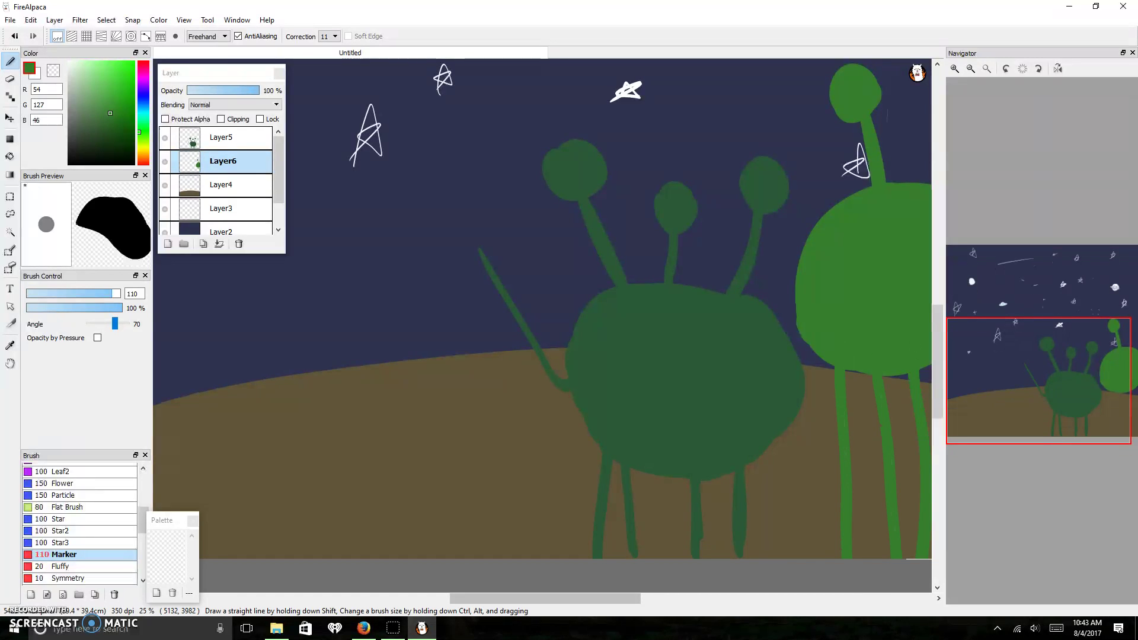
drag(806, 559, 824, 341)
drag(921, 348, 941, 478)
Sample the dark green and thicken the left creature's four legs to the ground.
scroll(892, 392, up, 1)
drag(1039, 362, 1031, 426)
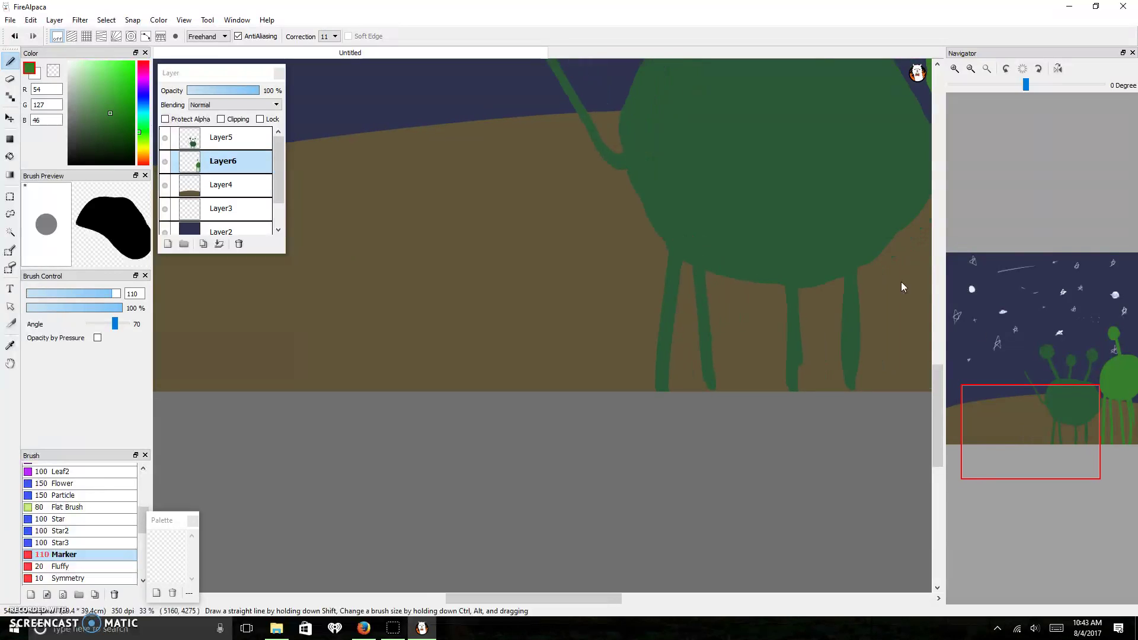
alt+click(805, 264)
mouse_move(798, 303)
mouse_down()
mouse_move(796, 395)
mouse_move(805, 452)
mouse_move(795, 305)
mouse_move(815, 484)
mouse_up()
drag(843, 278, 854, 521)
drag(709, 273, 741, 508)
drag(663, 249, 667, 499)
scroll(651, 498, down, 5)
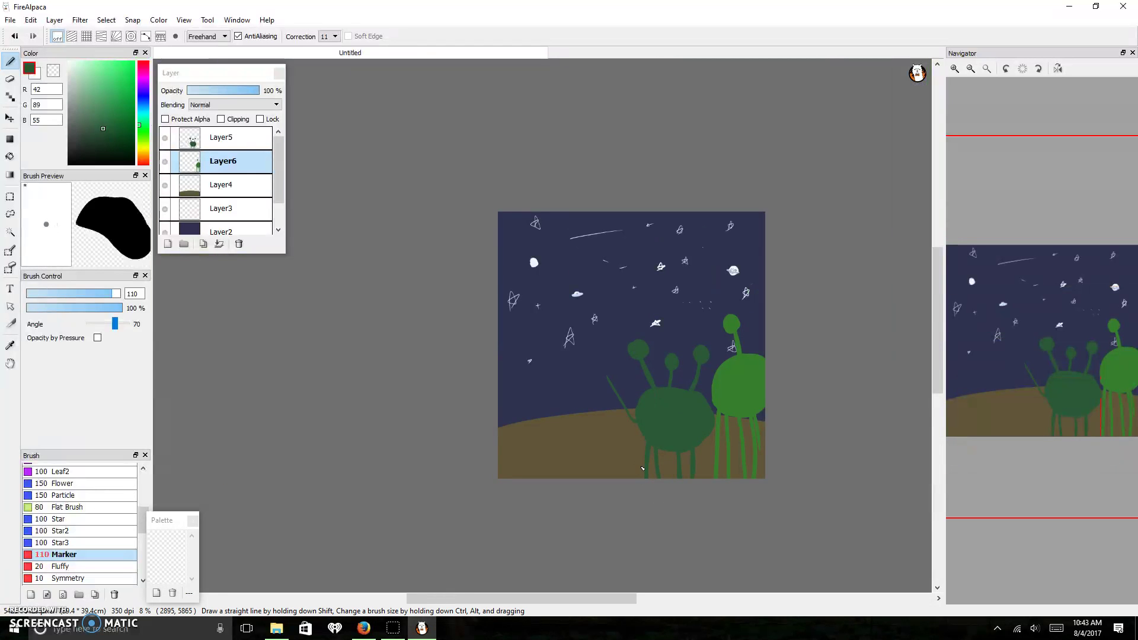
Sample the bright green and lengthen and add several legs on the right creature.
scroll(761, 409, up, 5)
alt+click(745, 332)
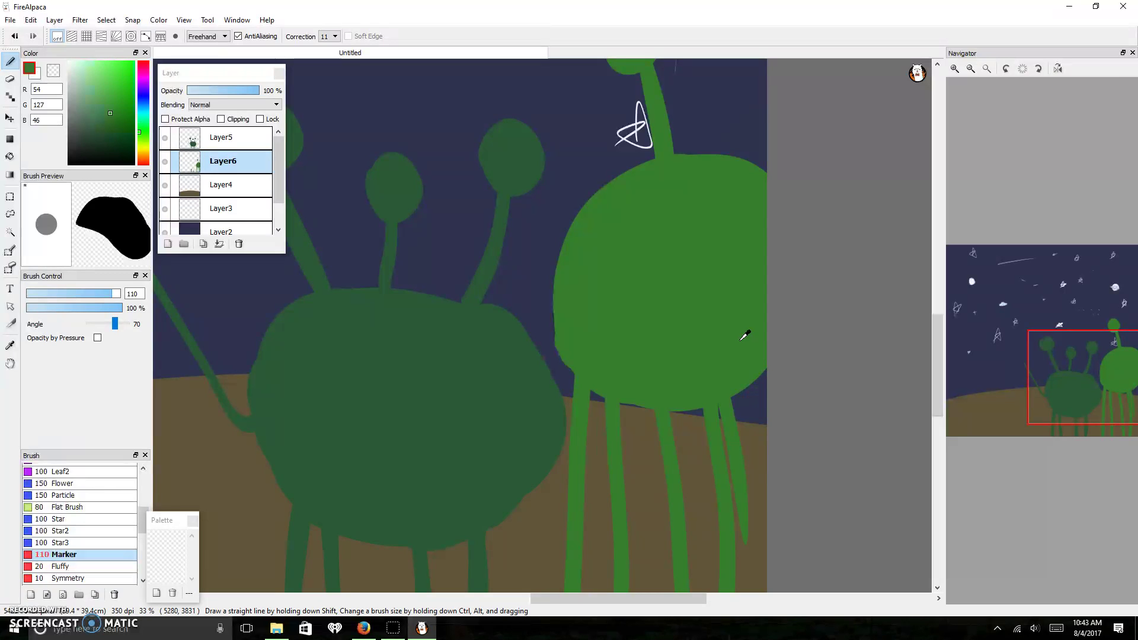
drag(1085, 380, 1085, 392)
drag(795, 389, 825, 621)
drag(823, 336, 830, 592)
drag(755, 373, 778, 591)
drag(706, 368, 717, 591)
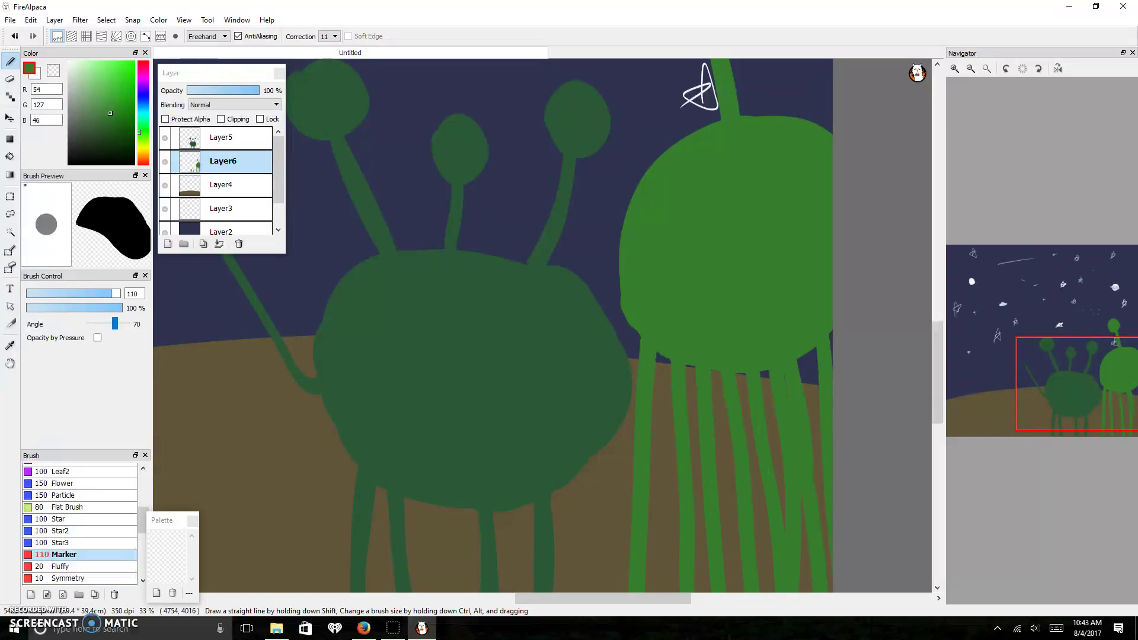
scroll(634, 571, down, 4)
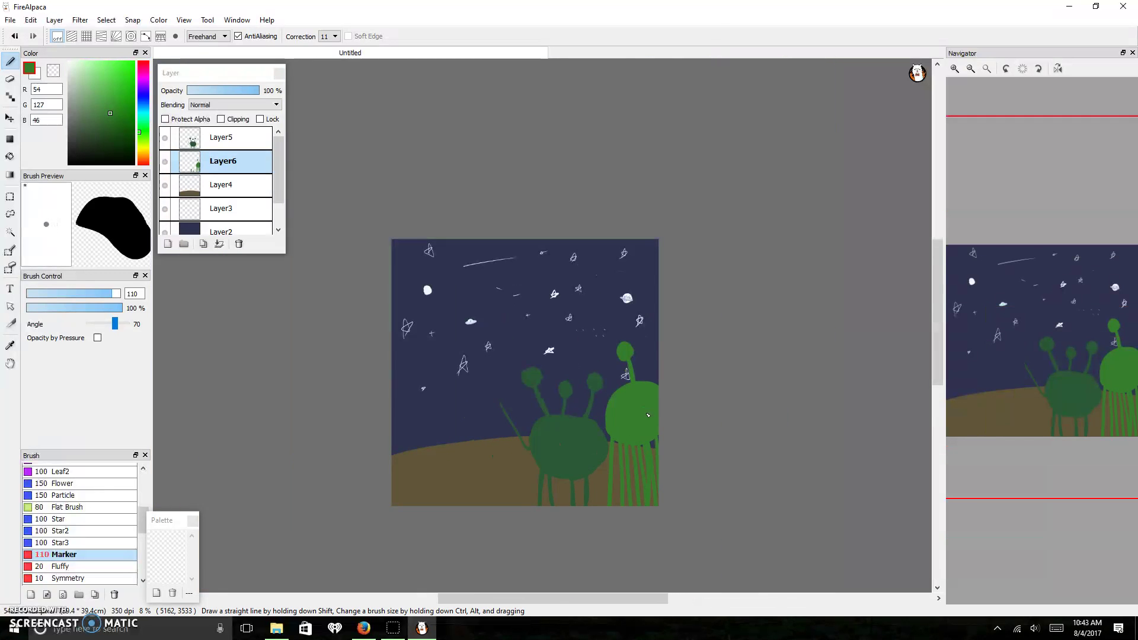
drag(1053, 343, 946, 343)
On Layer5, paint a dark-green arm curving across the bright creature's body.
alt+click(700, 419)
click(259, 137)
scroll(684, 404, up, 2)
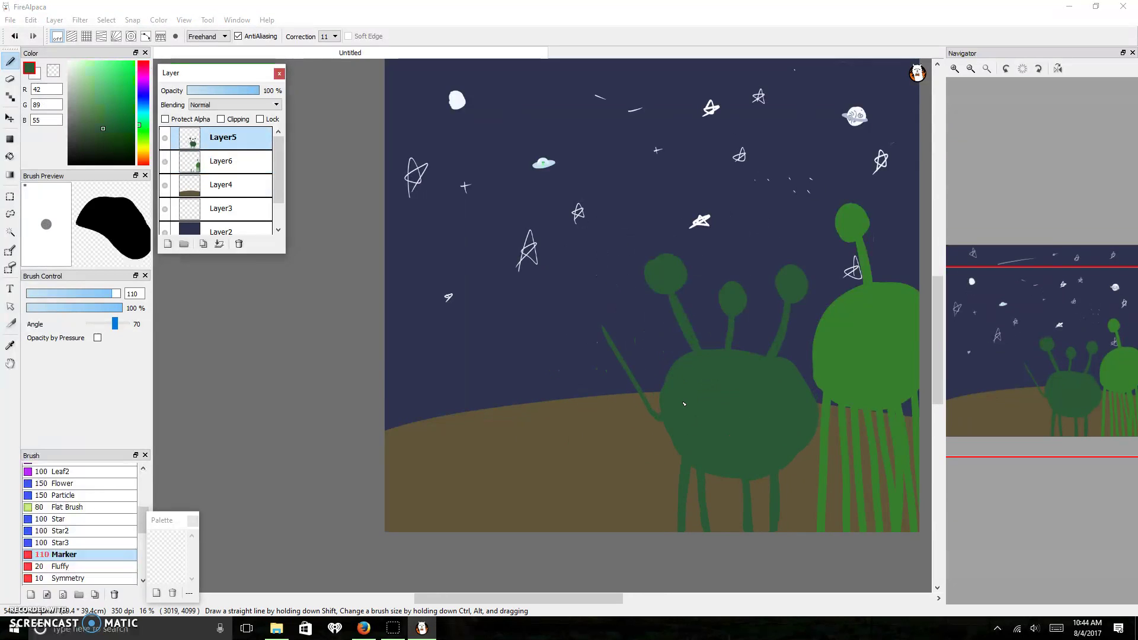
drag(816, 396, 855, 364)
key(ctrl+z)
key(ctrl+z)
mouse_move(808, 392)
mouse_down()
mouse_move(894, 375)
mouse_move(939, 349)
mouse_up()
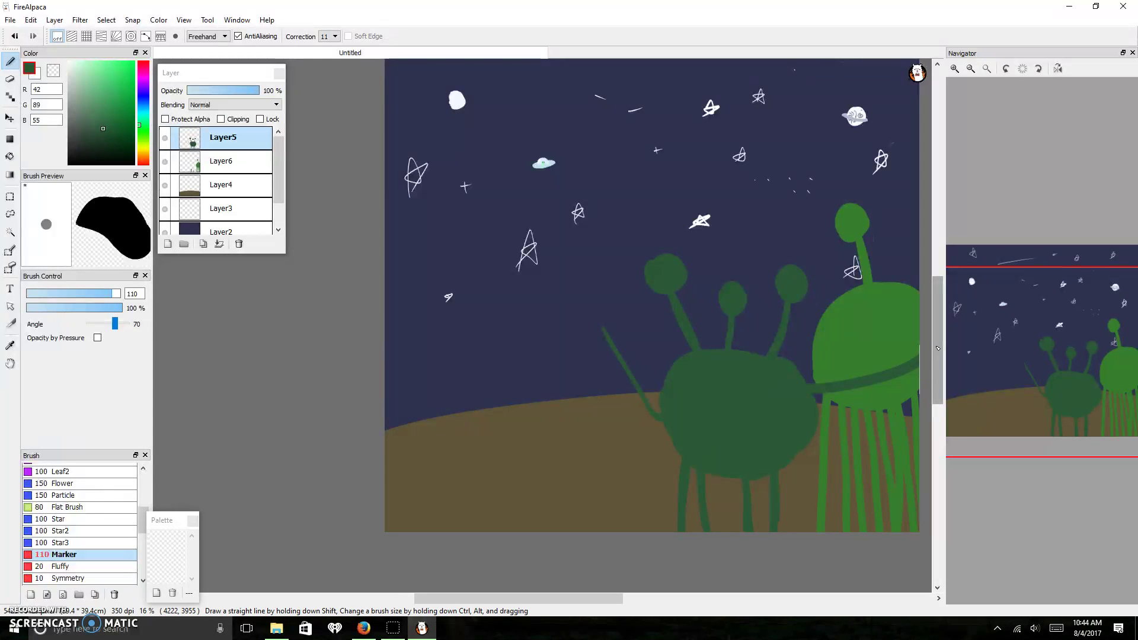
scroll(897, 281, up, 2)
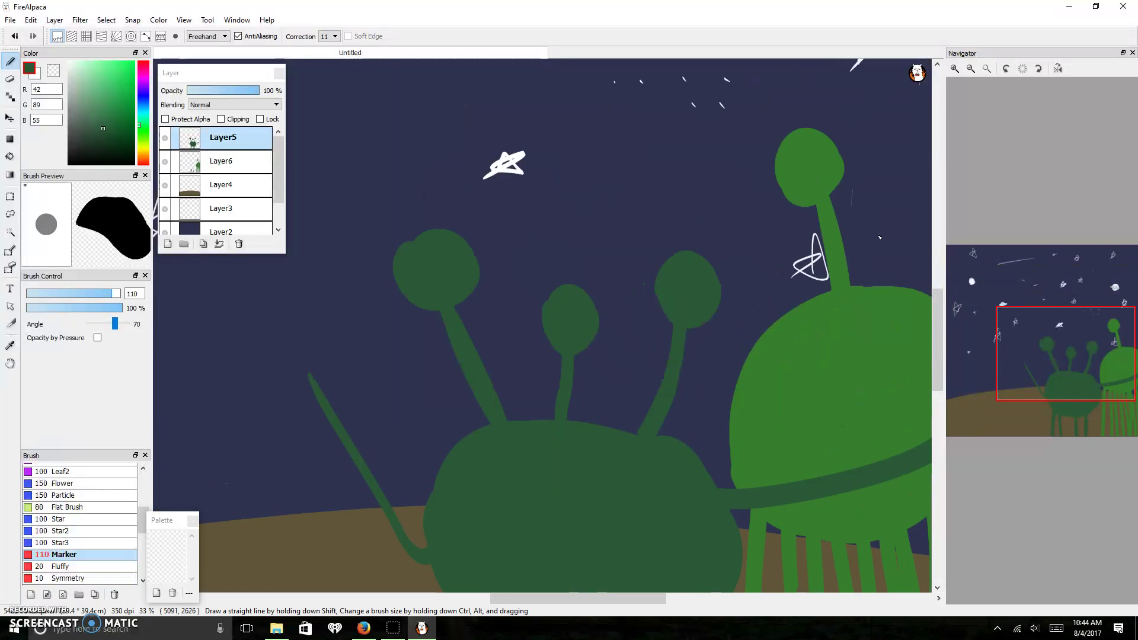
scroll(880, 238, down, 3)
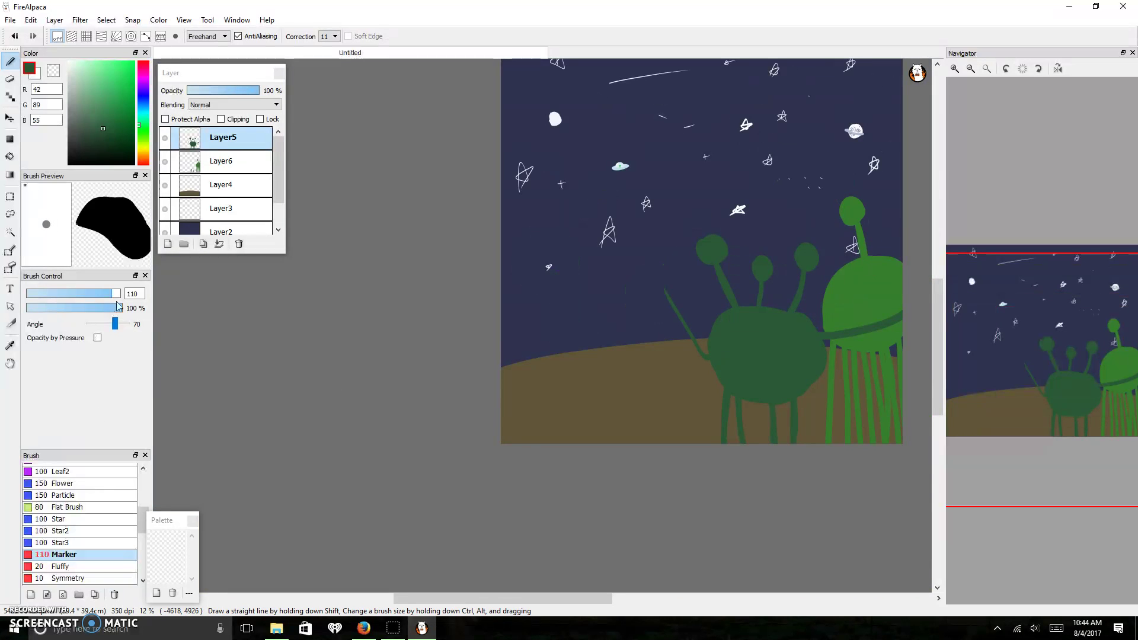
Add a new empty Layer7 at the top of the layer stack.
click(167, 244)
scroll(546, 281, up, 2)
drag(974, 390, 1002, 361)
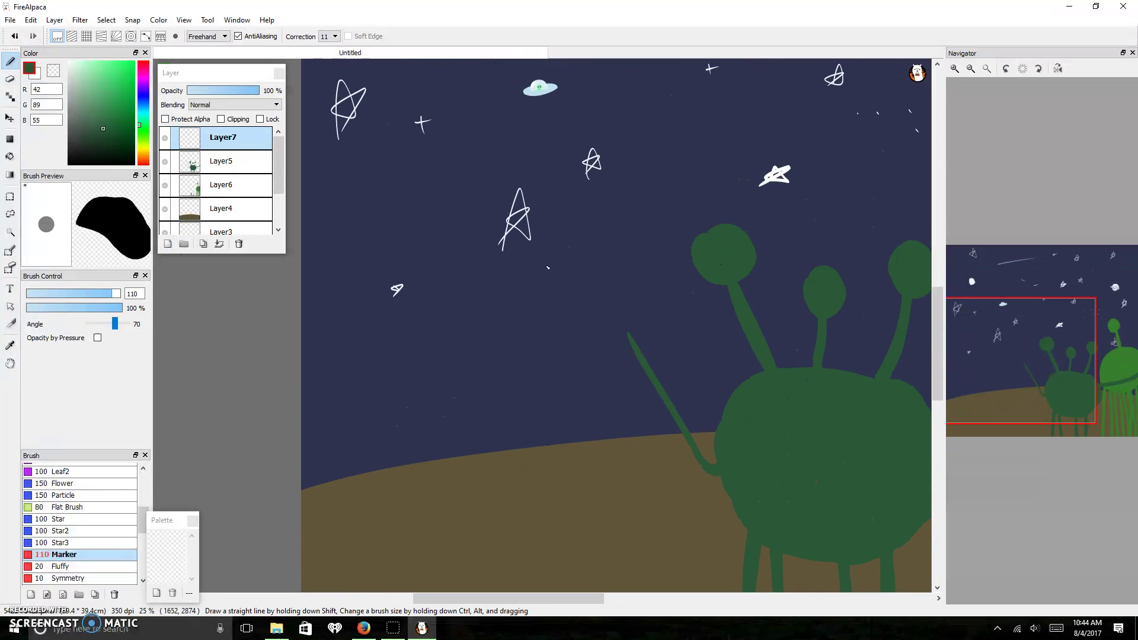
Pick pale yellow and paint a speech bubble with a downward tail in the sky.
click(90, 72)
drag(81, 70, 77, 65)
drag(140, 131, 141, 148)
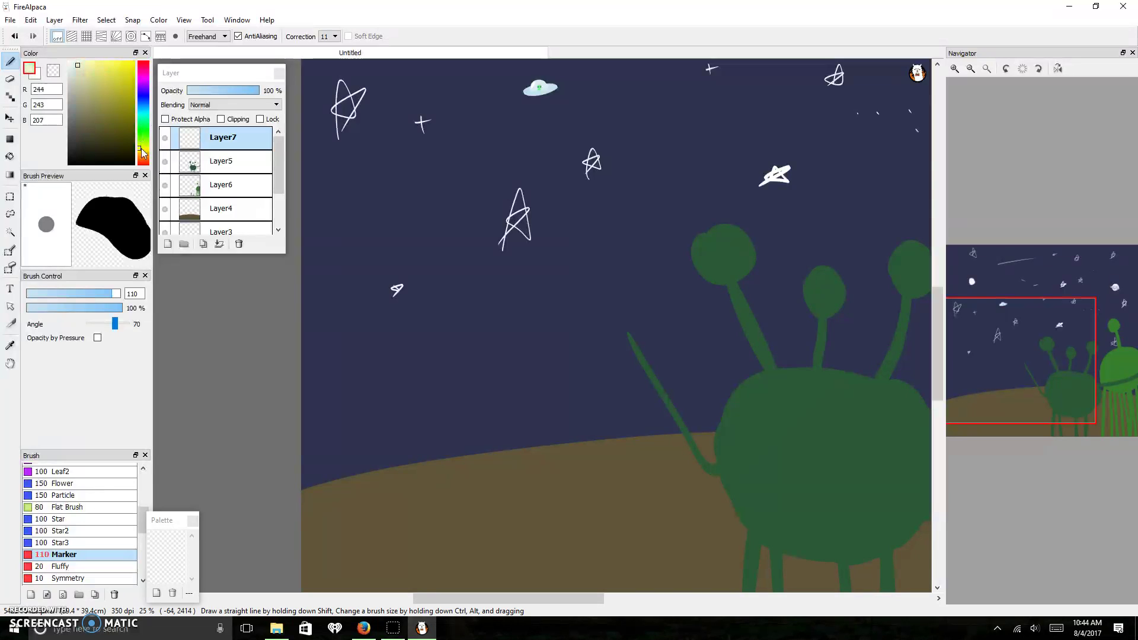
mouse_move(499, 278)
mouse_down()
mouse_move(568, 323)
mouse_move(550, 285)
mouse_move(565, 317)
mouse_move(531, 276)
mouse_move(533, 294)
mouse_move(536, 285)
mouse_move(499, 278)
mouse_move(537, 282)
mouse_move(500, 282)
mouse_move(532, 284)
mouse_move(565, 319)
mouse_move(529, 277)
mouse_move(584, 275)
mouse_move(425, 289)
mouse_move(413, 186)
mouse_move(574, 192)
mouse_move(577, 277)
mouse_move(575, 235)
mouse_move(555, 209)
mouse_move(457, 210)
mouse_move(546, 204)
mouse_move(440, 198)
mouse_move(560, 195)
mouse_move(440, 196)
mouse_move(425, 211)
mouse_move(430, 249)
mouse_move(422, 185)
mouse_move(437, 275)
mouse_move(516, 261)
mouse_up()
mouse_move(420, 273)
mouse_down()
mouse_move(567, 264)
mouse_move(569, 215)
mouse_move(565, 271)
mouse_move(553, 206)
mouse_move(550, 260)
mouse_move(535, 236)
mouse_move(556, 220)
mouse_move(512, 230)
mouse_move(552, 247)
mouse_move(480, 244)
mouse_move(540, 213)
mouse_move(436, 218)
mouse_move(461, 199)
mouse_move(446, 201)
mouse_move(439, 227)
mouse_move(504, 223)
mouse_move(487, 235)
mouse_move(497, 246)
mouse_move(458, 250)
mouse_move(450, 217)
mouse_up()
key(ctrl+z)
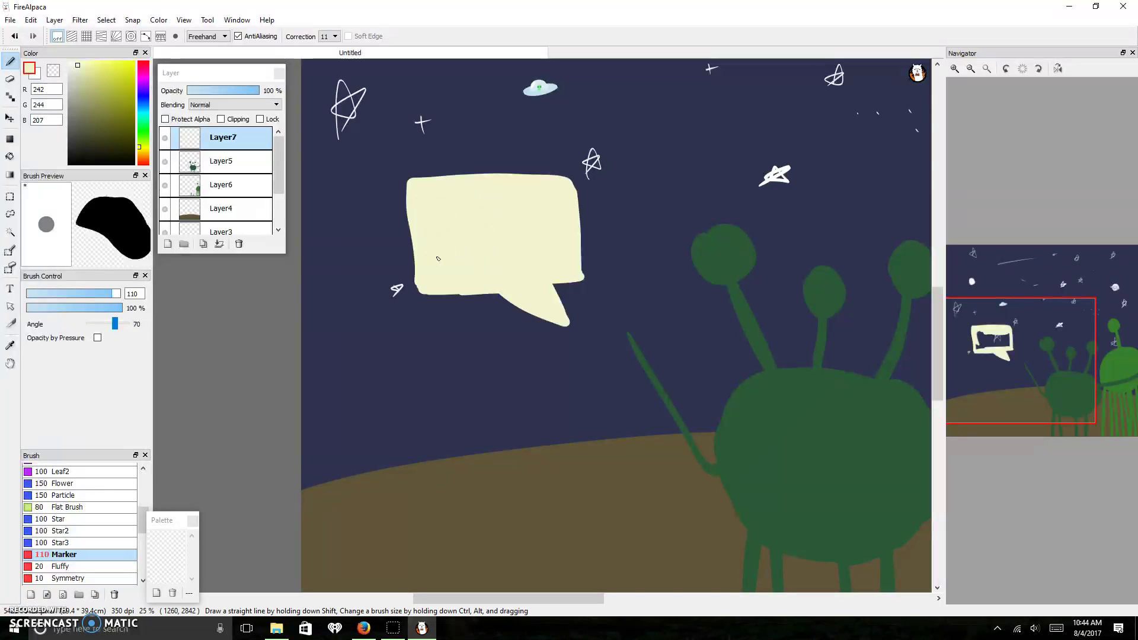
Switch the colour to near-black and shrink the brush to about 8.
scroll(456, 218, up, 2)
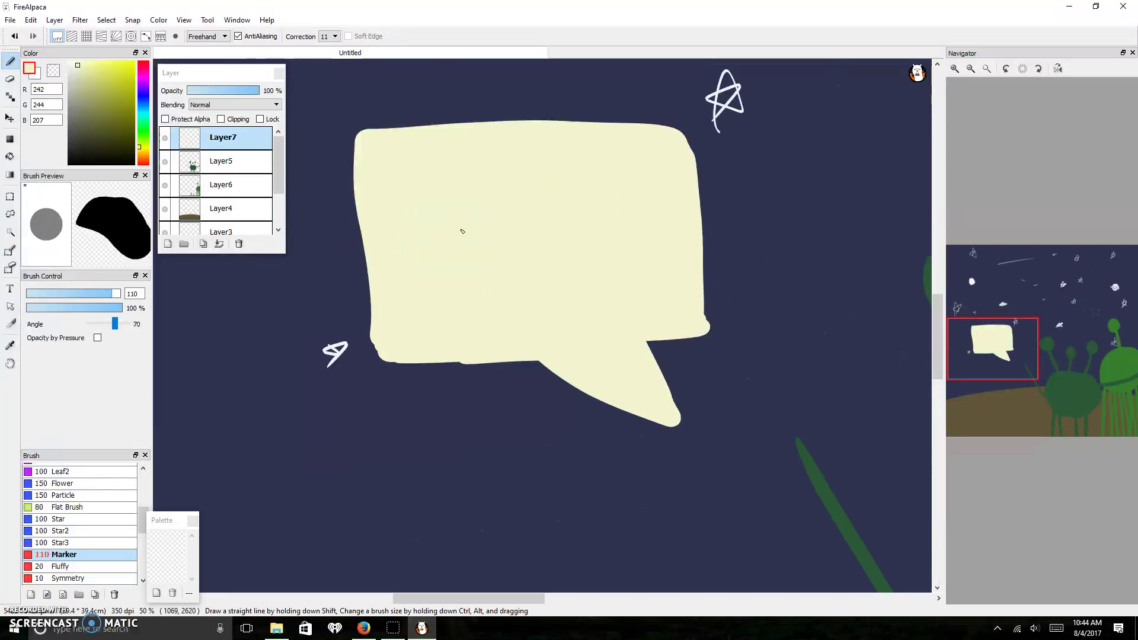
drag(992, 351, 991, 335)
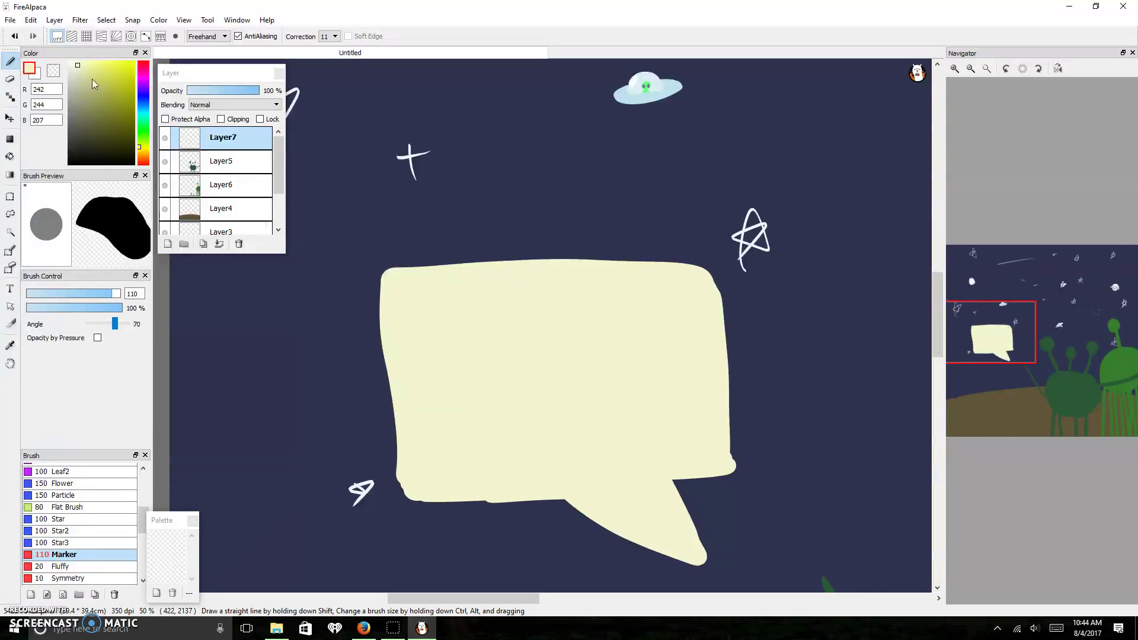
drag(91, 83, 68, 158)
drag(48, 301, 40, 300)
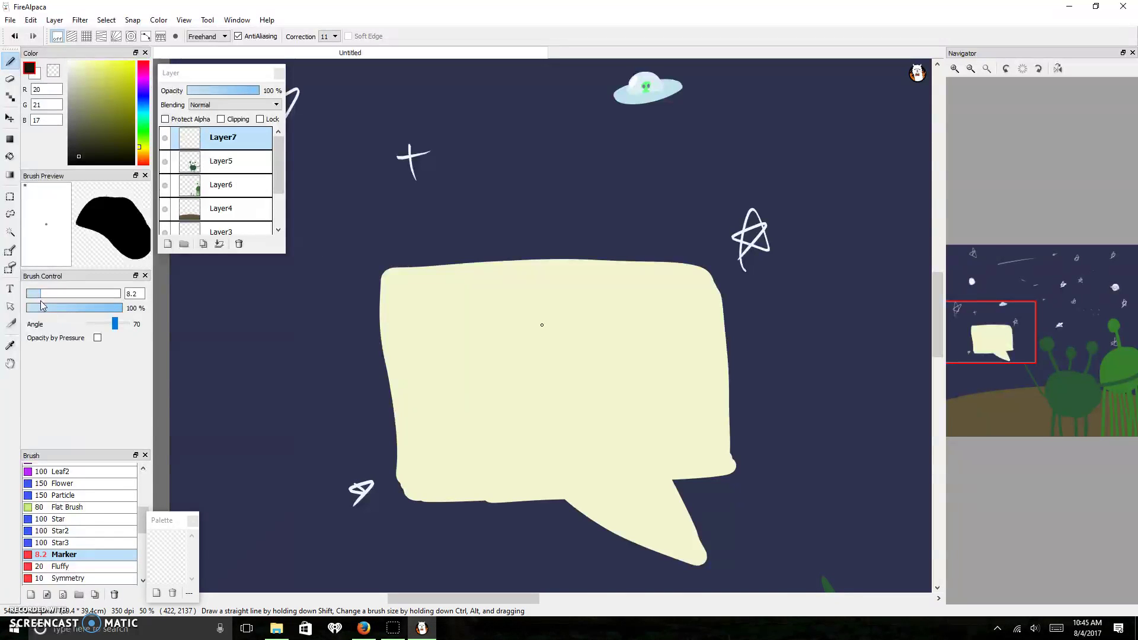
Hand-letter "LOOK AT" in black across the top of the speech bubble.
scroll(244, 280, up, 1)
drag(460, 286, 465, 363)
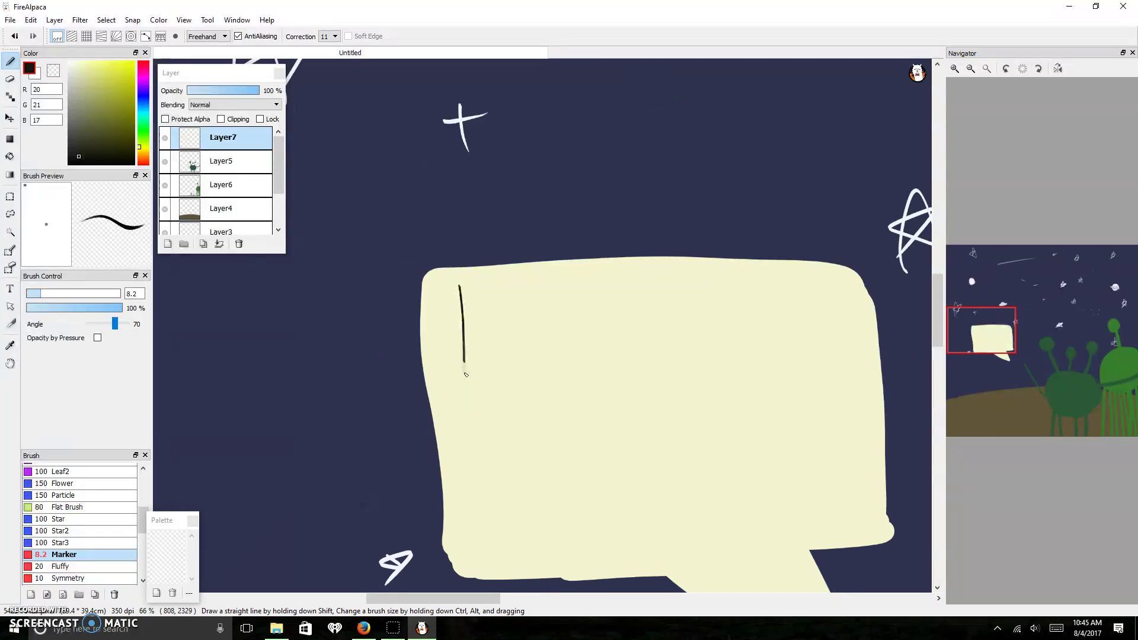
mouse_move(505, 285)
mouse_down()
mouse_move(506, 378)
mouse_move(495, 289)
mouse_move(560, 372)
mouse_move(557, 291)
mouse_move(588, 359)
mouse_up()
mouse_move(615, 277)
mouse_down()
mouse_move(624, 360)
mouse_move(690, 302)
mouse_move(719, 348)
mouse_move(722, 313)
mouse_move(745, 363)
mouse_up()
drag(723, 286, 779, 290)
Letter "THAT" on a second line inside the bubble.
drag(463, 403, 465, 459)
mouse_move(448, 393)
mouse_down()
mouse_move(491, 390)
mouse_move(507, 454)
mouse_up()
drag(527, 388, 535, 455)
mouse_move(513, 426)
mouse_down()
mouse_move(543, 425)
mouse_move(560, 384)
mouse_up()
drag(560, 384, 575, 442)
mouse_move(537, 405)
mouse_down()
mouse_move(579, 403)
mouse_move(587, 442)
mouse_up()
drag(564, 383, 613, 382)
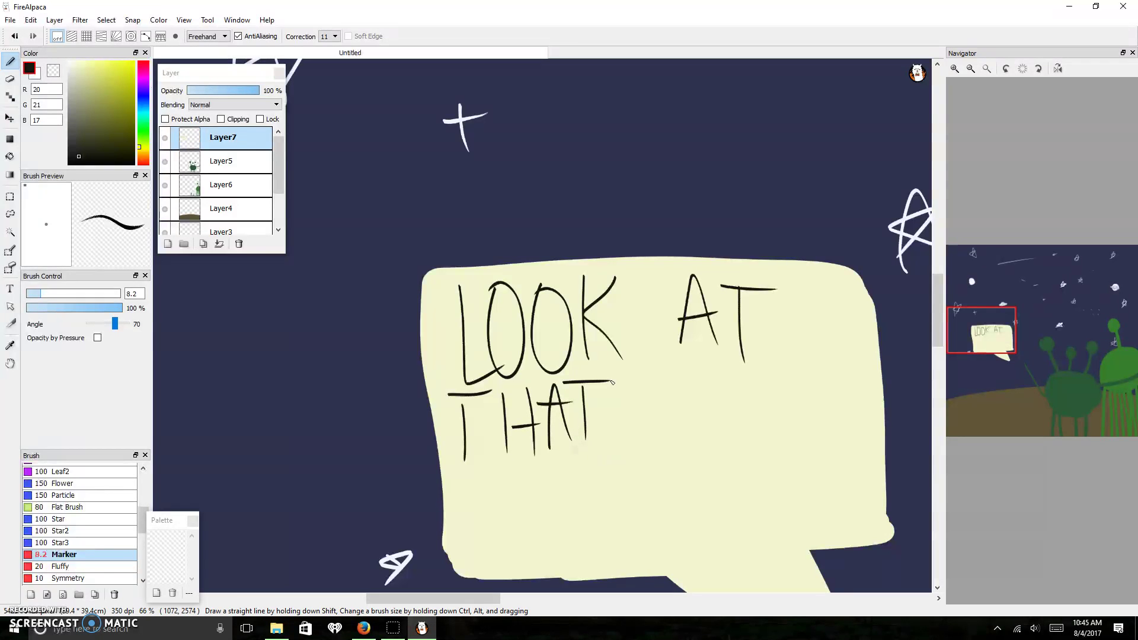
Add a comma and begin lettering a name after THAT, undoing the last letters.
drag(694, 374, 655, 444)
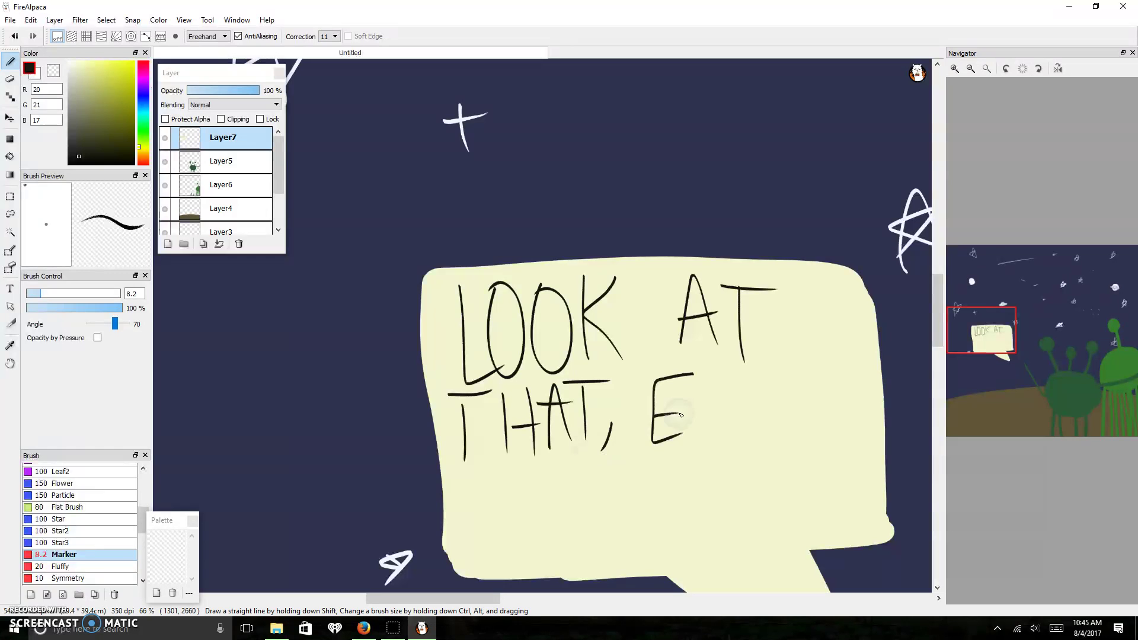
drag(718, 414, 722, 388)
mouse_move(721, 443)
mouse_down()
mouse_move(743, 439)
mouse_move(798, 370)
mouse_up()
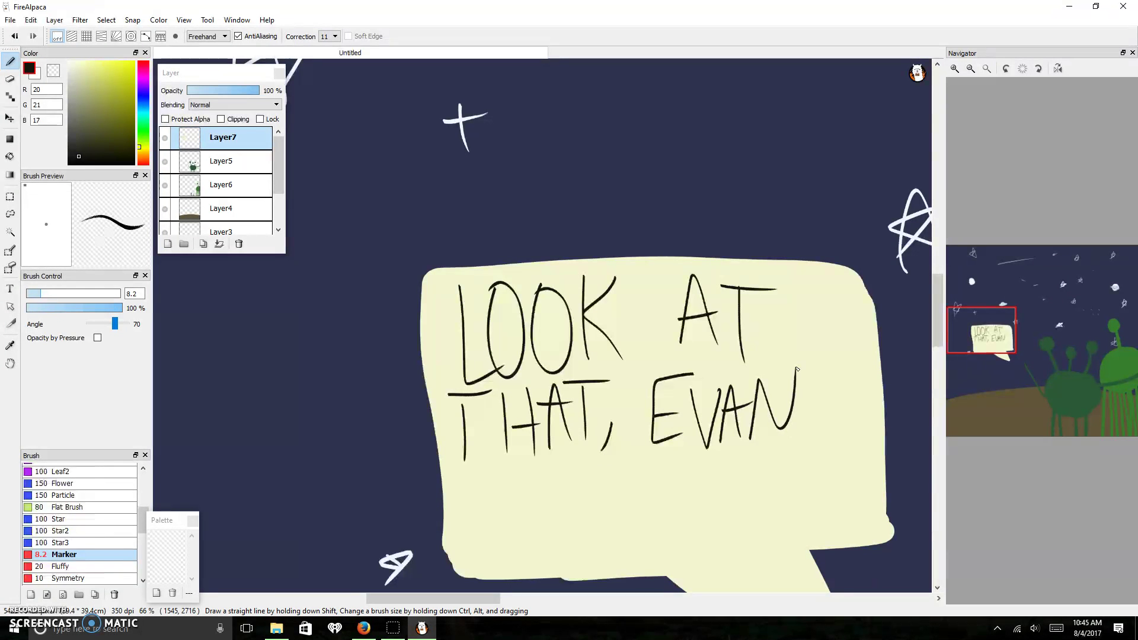
key(ctrl+z)
key(ctrl+z)
key(ctrl+z)
Undo the old lettering to leave the speech bubble empty.
key(ctrl+z)
key(ctrl+z)
key(ctrl+z)
key(ctrl+z)
key(ctrl+z)
key(ctrl+z)
key(ctrl+z)
key(ctrl+z)
key(ctrl+z)
key(ctrl+z)
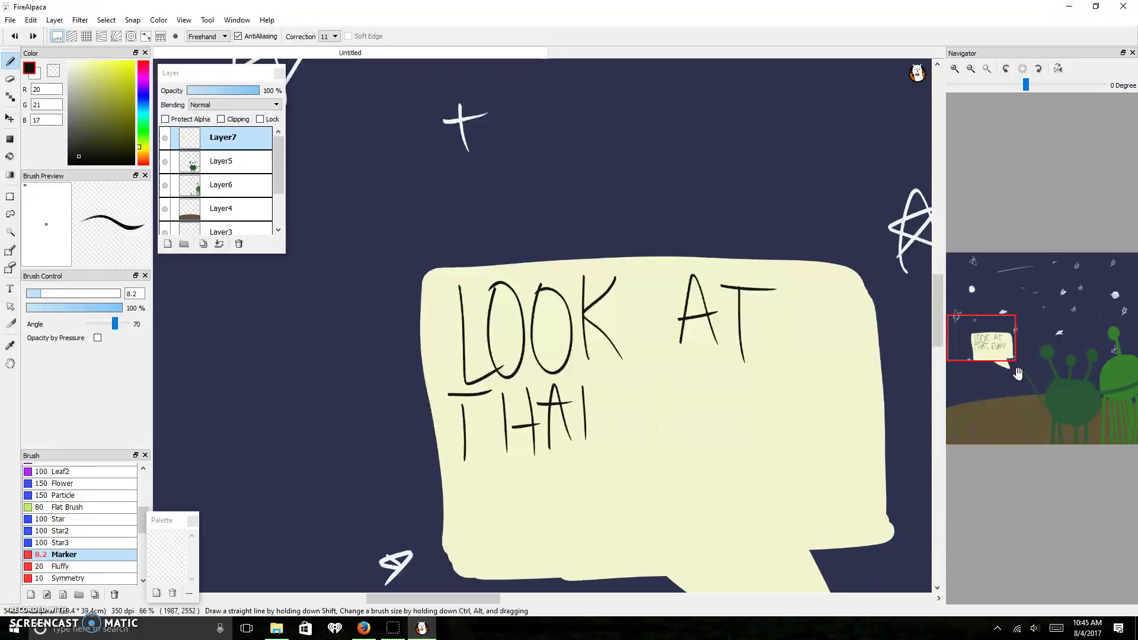
key(ctrl+z)
key(ctrl+z)
key(ctrl+z)
key(ctrl+z)
key(ctrl+z)
key(ctrl+z)
key(ctrl+z)
key(ctrl+z)
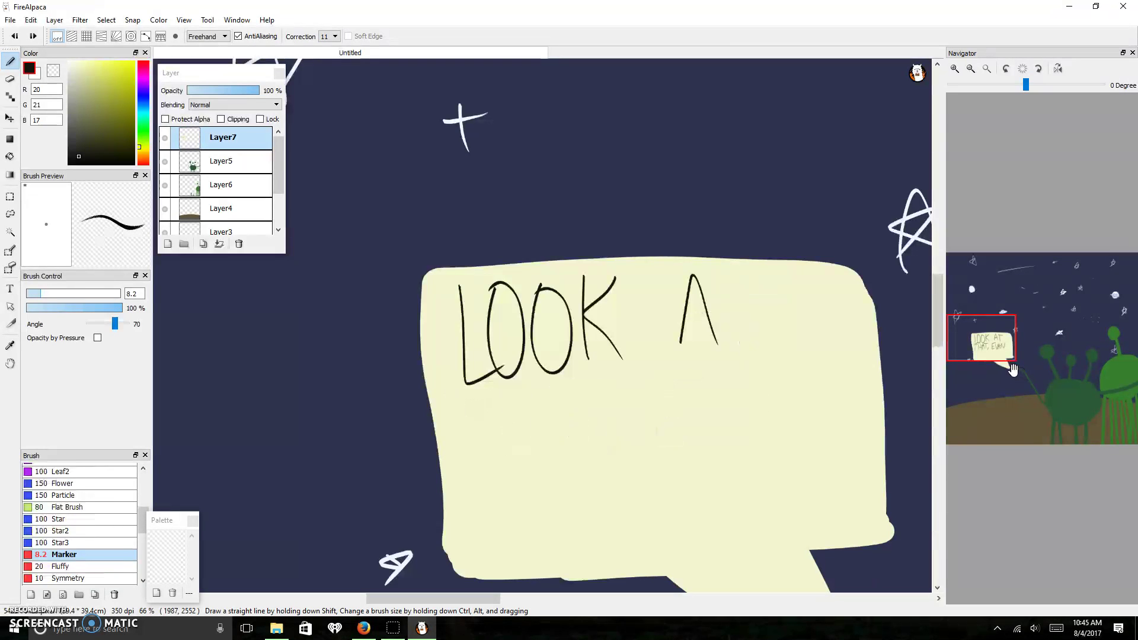
key(ctrl+z)
key(ctrl+z)
mouse_move(470, 286)
mouse_down()
mouse_move(471, 389)
mouse_move(496, 376)
mouse_move(496, 341)
mouse_up()
drag(549, 299, 549, 364)
key(ctrl+z)
key(ctrl+z)
key(ctrl+z)
key(ctrl+z)
Hand-letter 'HONEY,' and the name on the bubble's first line with the Marker.
mouse_move(447, 297)
mouse_down()
mouse_move(457, 372)
mouse_move(473, 358)
mouse_up()
drag(450, 341, 478, 336)
mouse_move(476, 296)
mouse_down()
mouse_move(479, 356)
mouse_move(530, 293)
mouse_move(566, 343)
mouse_up()
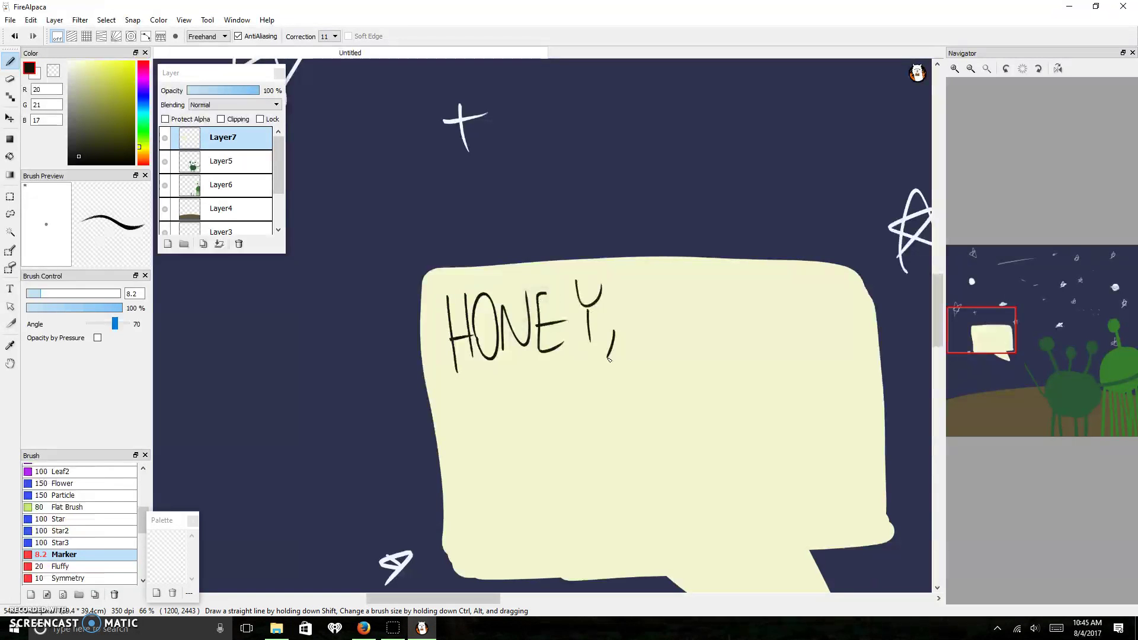
mouse_move(664, 281)
mouse_down()
mouse_move(635, 324)
mouse_move(665, 339)
mouse_up()
mouse_move(637, 309)
mouse_down()
mouse_move(693, 285)
mouse_move(698, 296)
mouse_up()
mouse_move(696, 337)
mouse_down()
mouse_move(750, 283)
mouse_move(787, 341)
mouse_up()
drag(816, 288, 810, 322)
key(ctrl+z)
key(ctrl+z)
key(ctrl+z)
key(ctrl+z)
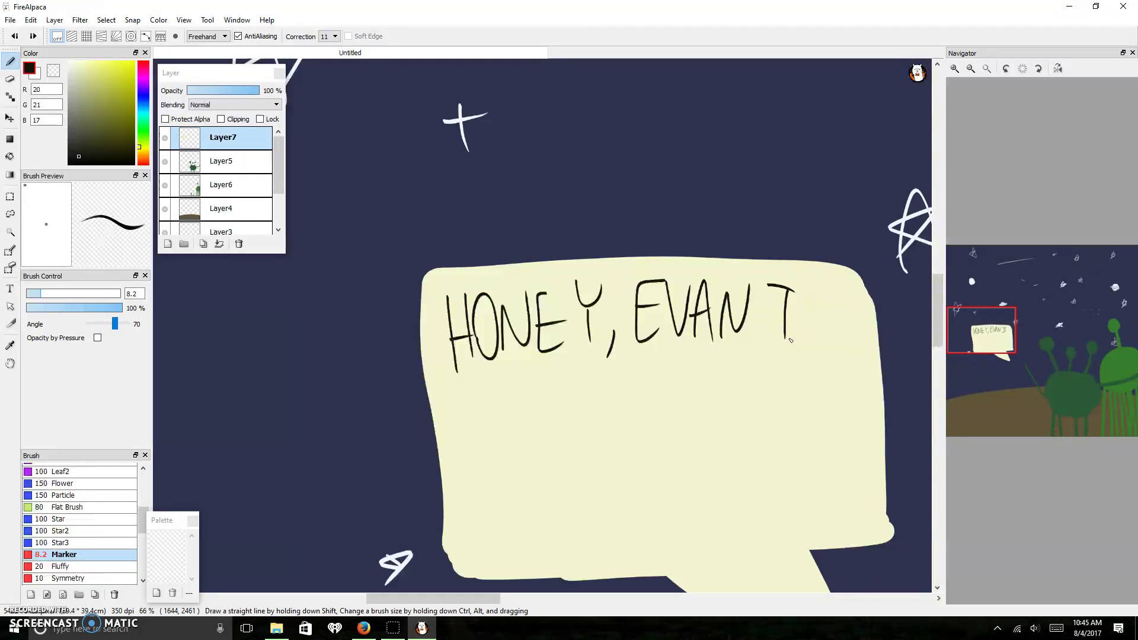
Letter 'IS FINALLY' below HONEY, redoing a false start.
drag(478, 370, 476, 426)
mouse_move(463, 368)
mouse_down()
mouse_move(505, 373)
mouse_move(501, 418)
mouse_up()
mouse_move(601, 362)
mouse_down()
mouse_move(580, 397)
mouse_move(635, 375)
mouse_move(652, 351)
mouse_up()
mouse_move(656, 401)
mouse_down()
mouse_move(663, 356)
mouse_move(681, 350)
mouse_up()
click(692, 398)
key(ctrl+z)
key(ctrl+z)
key(ctrl+z)
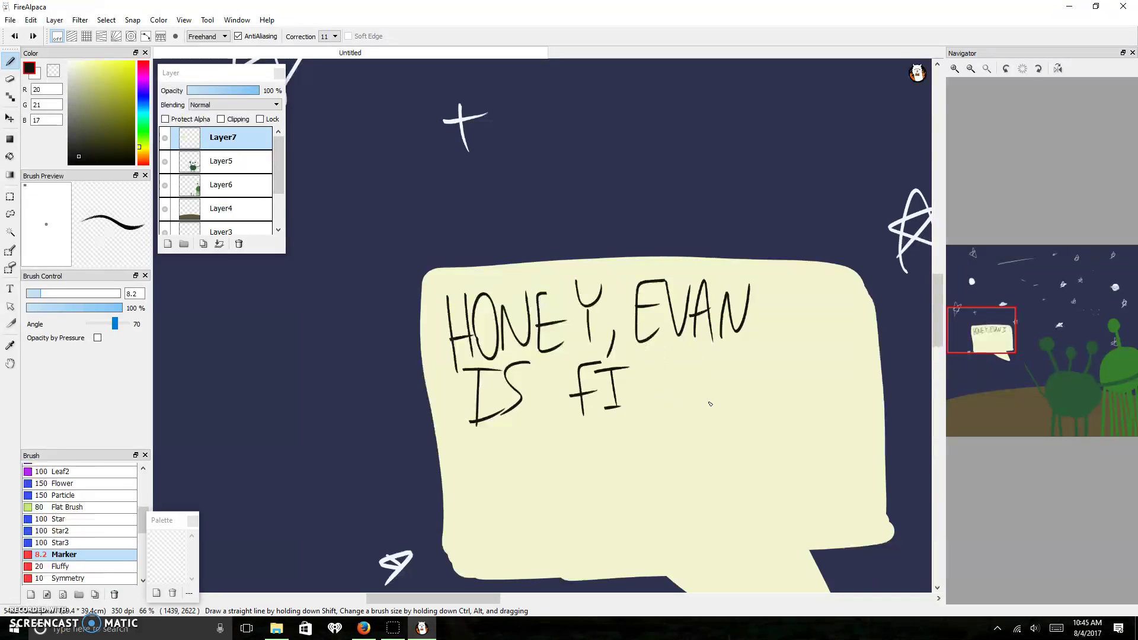
mouse_move(635, 415)
mouse_down()
mouse_move(638, 367)
mouse_move(660, 350)
mouse_up()
drag(664, 408, 682, 394)
drag(694, 346, 712, 382)
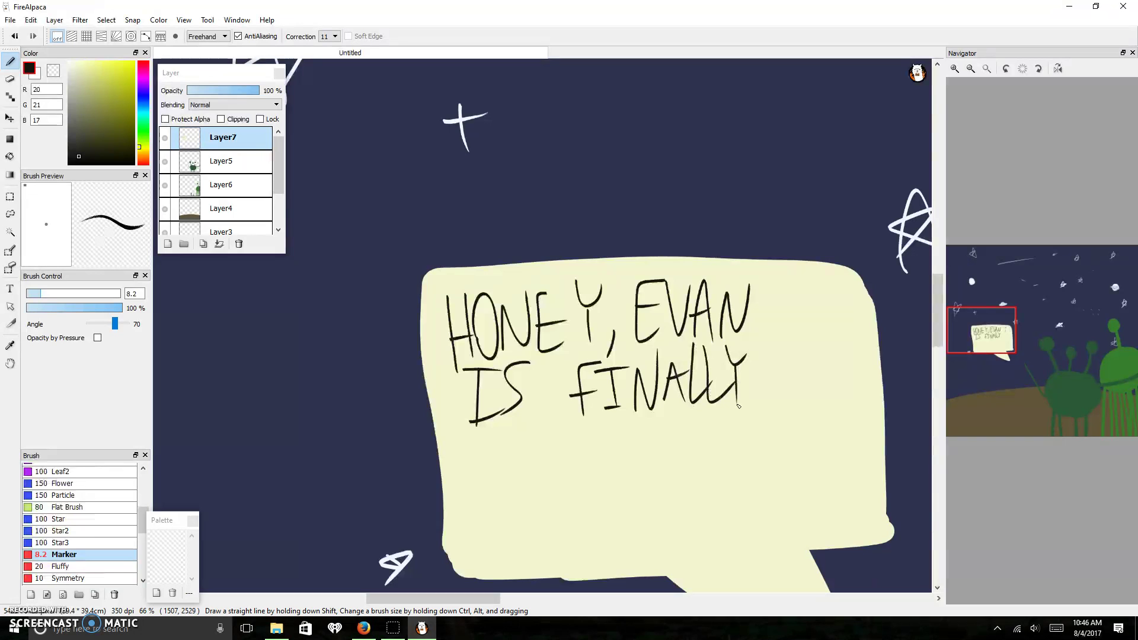
Letter 'DRIVING HIS' on a new line and begin 'OWN' beneath it.
drag(473, 438, 473, 496)
mouse_move(468, 431)
mouse_down()
mouse_move(494, 455)
mouse_move(471, 484)
mouse_up()
mouse_move(508, 433)
mouse_down()
mouse_move(507, 457)
mouse_move(543, 478)
mouse_up()
drag(533, 432, 560, 468)
drag(566, 422, 588, 420)
mouse_move(597, 431)
mouse_down()
mouse_move(596, 454)
mouse_move(618, 465)
mouse_up()
mouse_move(623, 446)
mouse_down()
mouse_move(618, 465)
mouse_move(644, 416)
mouse_move(655, 462)
mouse_move(660, 447)
mouse_up()
drag(715, 418, 714, 465)
mouse_move(735, 418)
mouse_down()
mouse_move(734, 470)
mouse_move(745, 438)
mouse_up()
drag(751, 413, 752, 466)
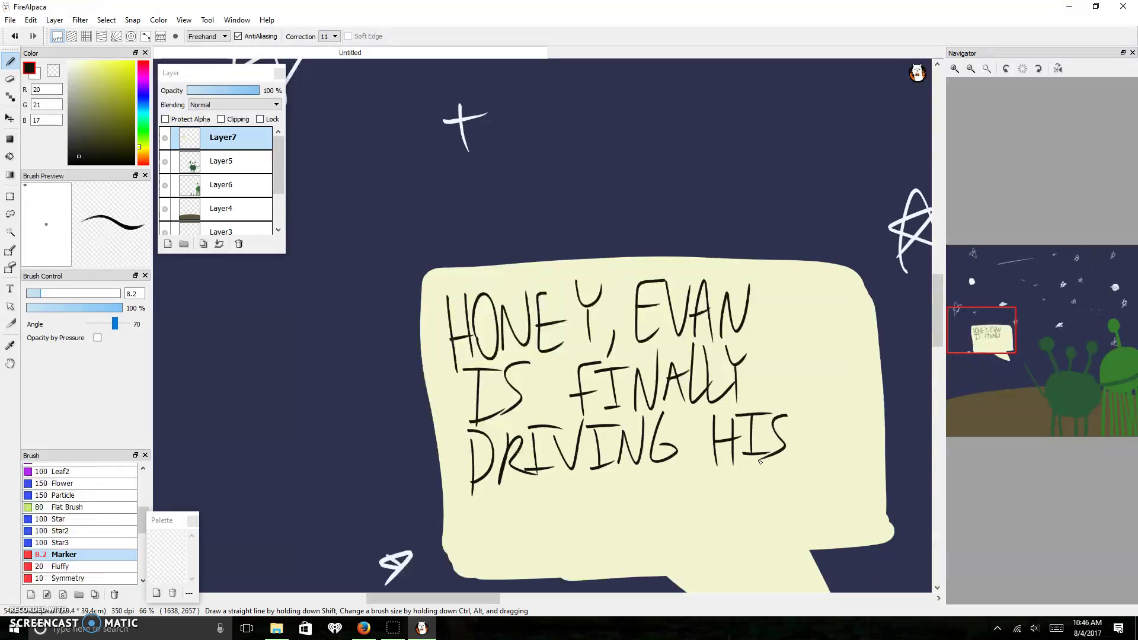
mouse_move(474, 505)
mouse_down()
mouse_move(579, 515)
mouse_move(578, 490)
mouse_up()
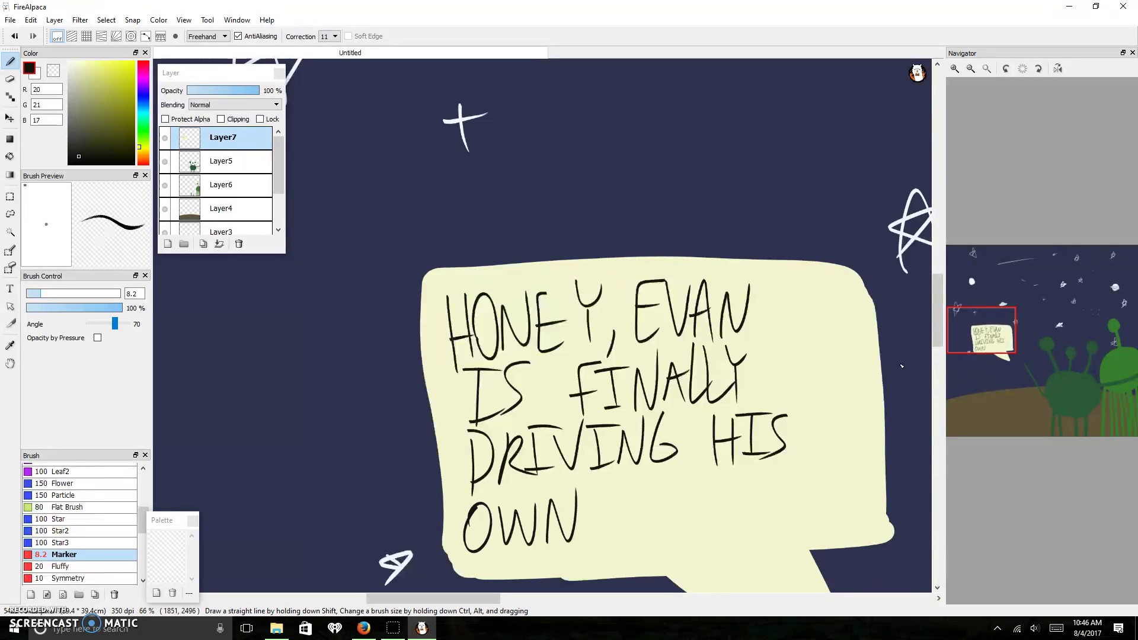
Pan to the bubble's lower part and letter 'SHIP!' to finish the message.
drag(980, 333, 980, 346)
scroll(770, 337, up, 2)
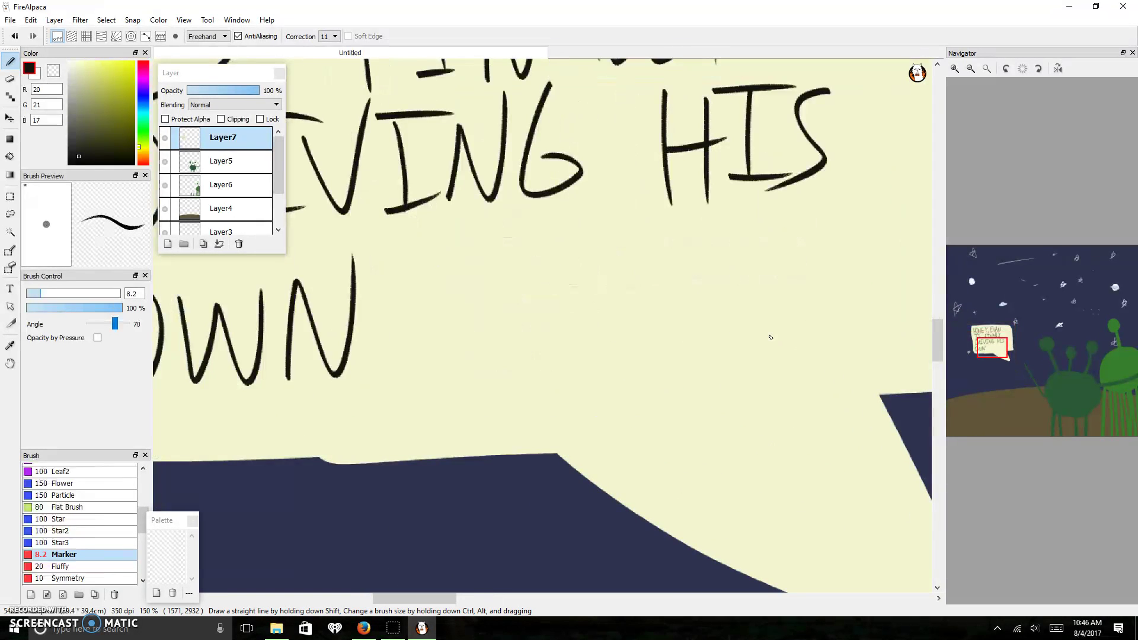
drag(594, 300, 551, 357)
drag(616, 270, 617, 356)
drag(647, 270, 647, 359)
drag(617, 311, 655, 310)
mouse_move(674, 267)
mouse_down()
mouse_move(676, 355)
mouse_move(705, 280)
mouse_up()
drag(660, 344, 715, 335)
mouse_move(713, 269)
mouse_down()
mouse_move(717, 325)
mouse_move(706, 328)
mouse_up()
mouse_move(694, 274)
mouse_down()
mouse_move(744, 284)
mouse_move(706, 308)
mouse_up()
drag(770, 254, 768, 299)
click(768, 313)
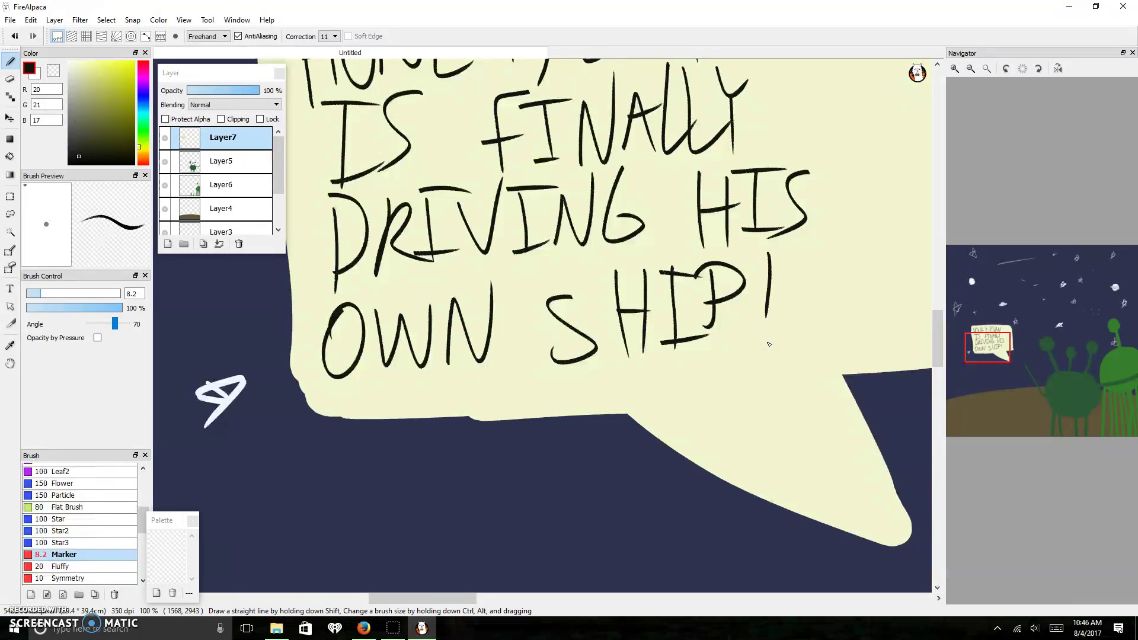
scroll(669, 333, down, 7)
drag(1012, 361, 1001, 337)
Add a new layer, eyedrop the bubble's pale yellow, and set the brush to about 22.
scroll(707, 245, up, 1)
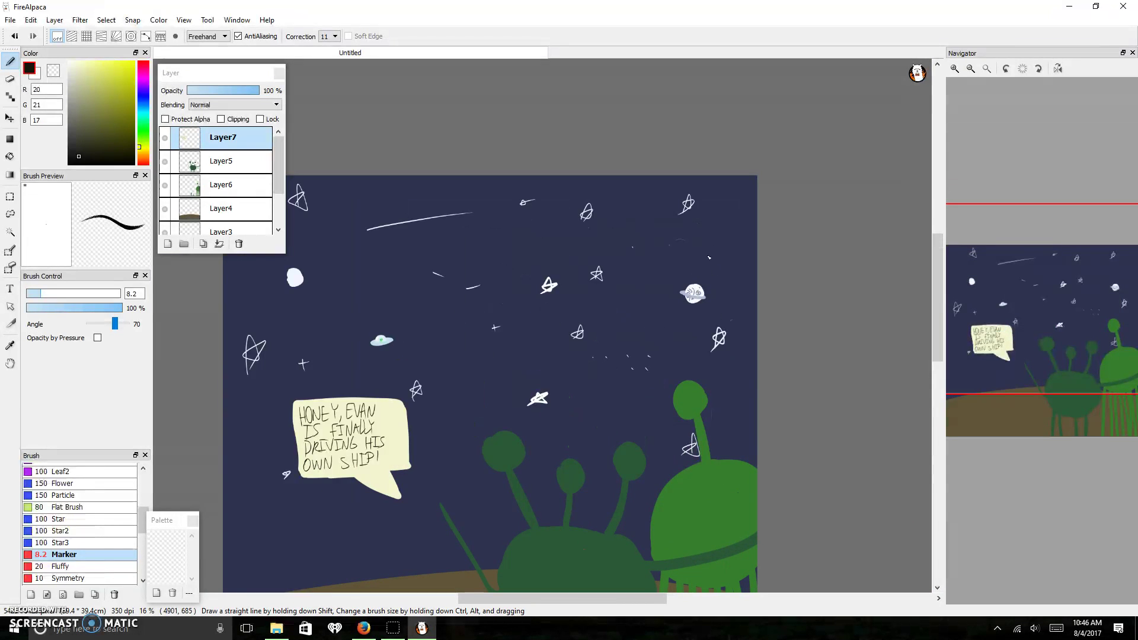
drag(1001, 348, 1025, 349)
click(169, 244)
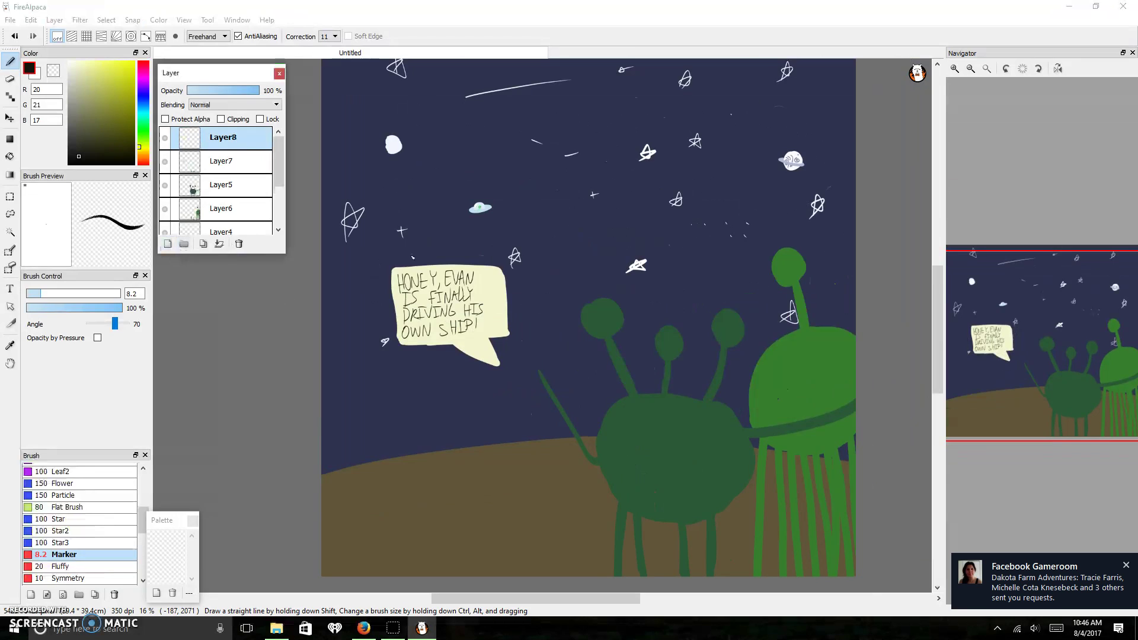
right_click(466, 286)
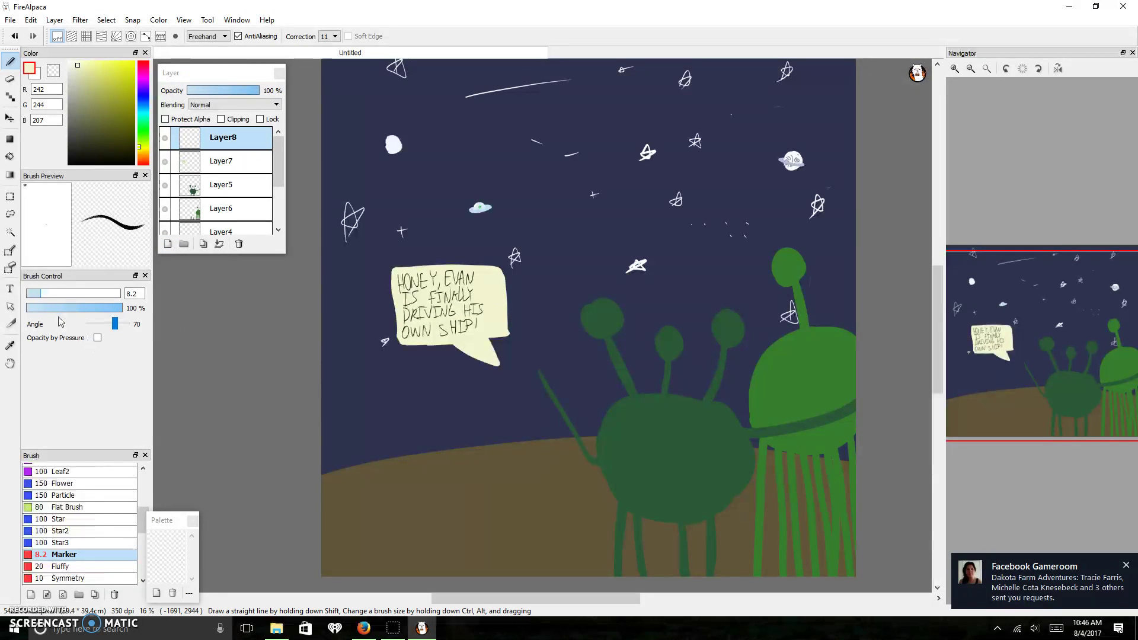
drag(57, 294, 69, 298)
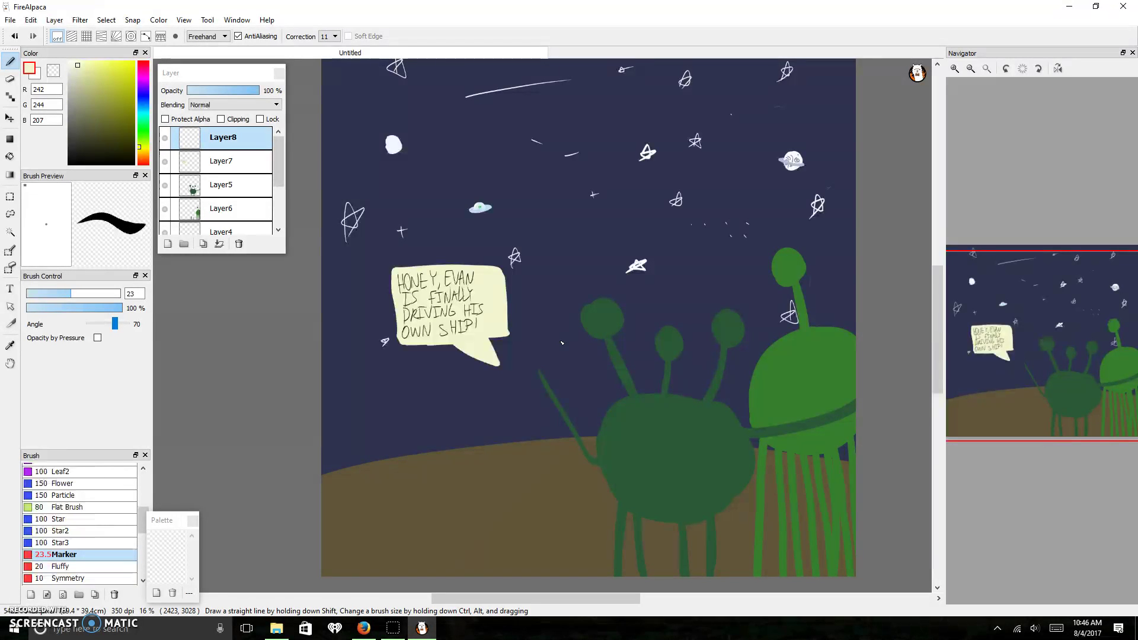
Move Layer7's speech bubble up and right above the tall alien.
click(258, 161)
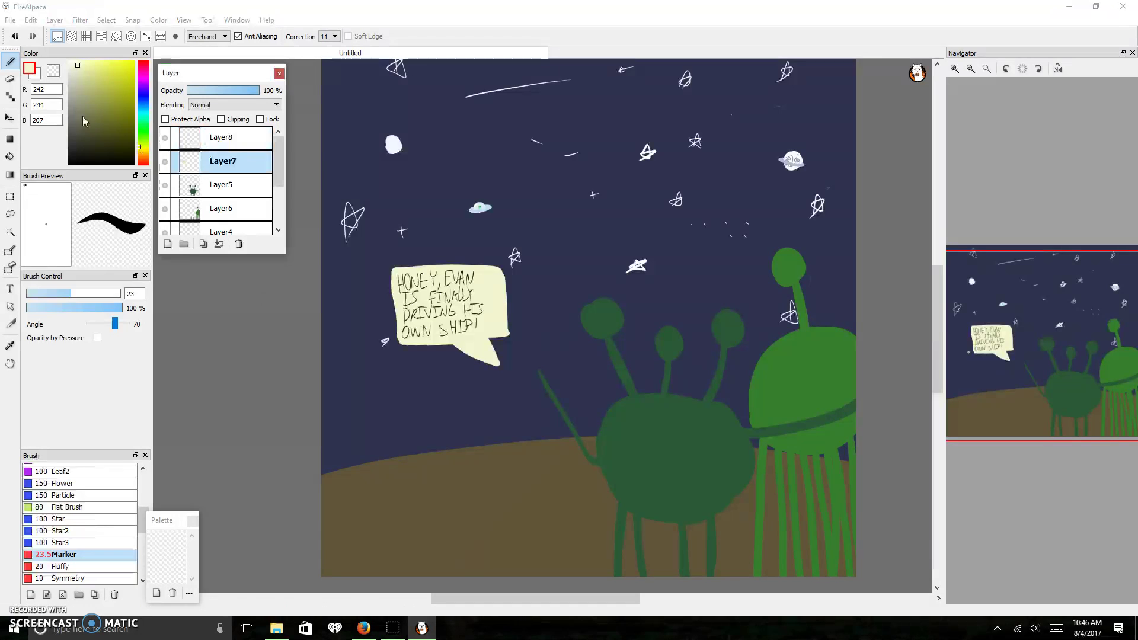
click(17, 119)
drag(425, 287, 651, 203)
Return to the empty Layer8 with the Pen tool and a brush size of 44.
click(214, 139)
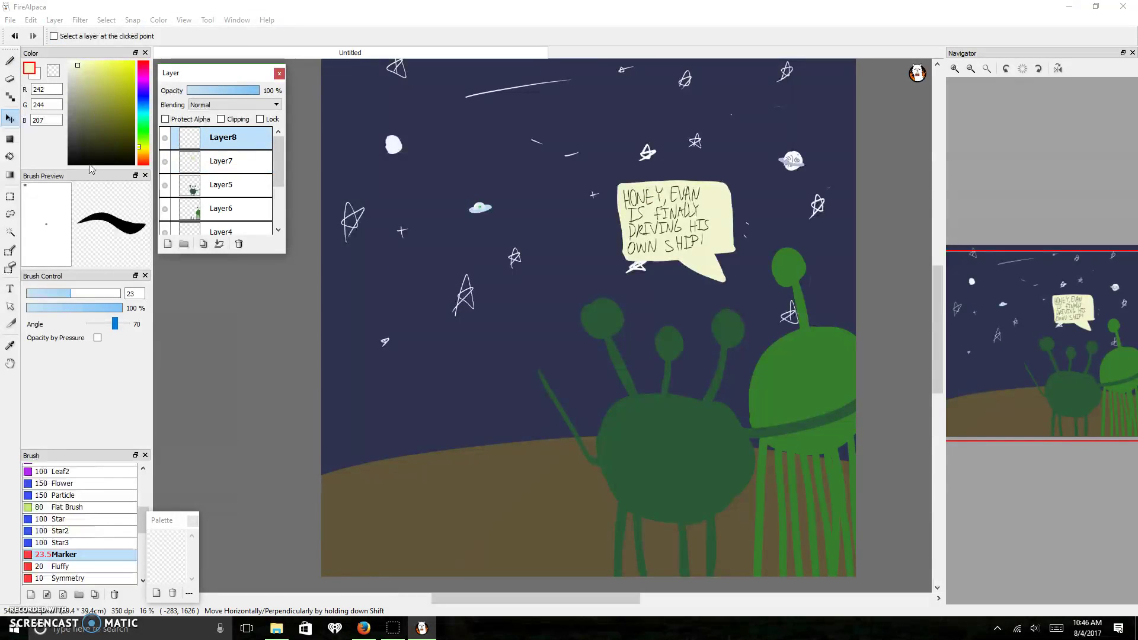
click(722, 215)
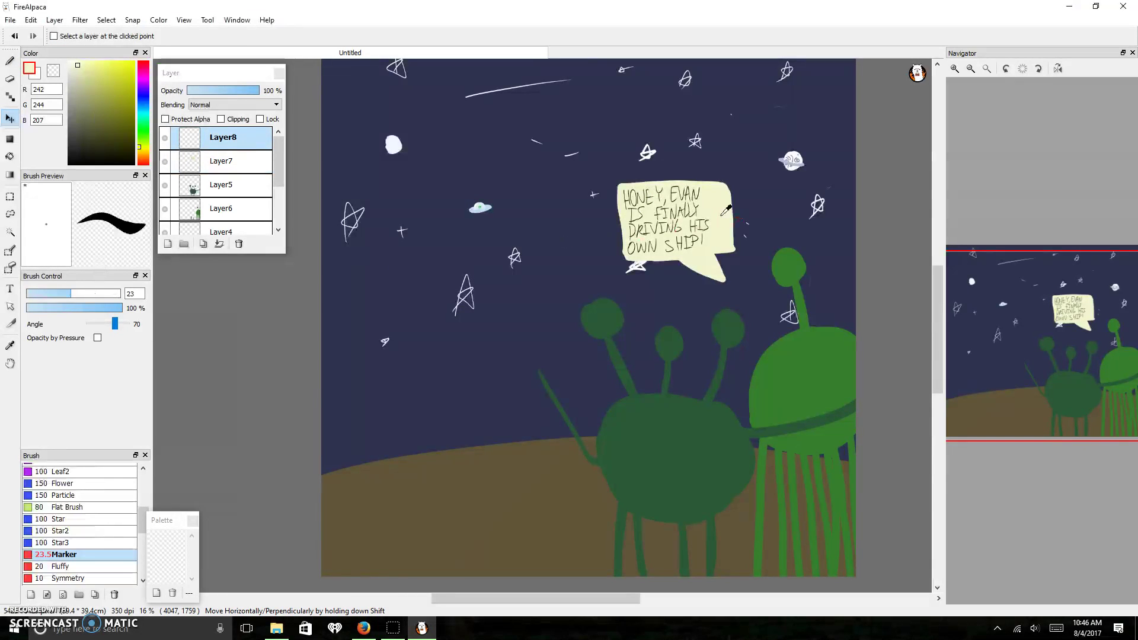
click(14, 63)
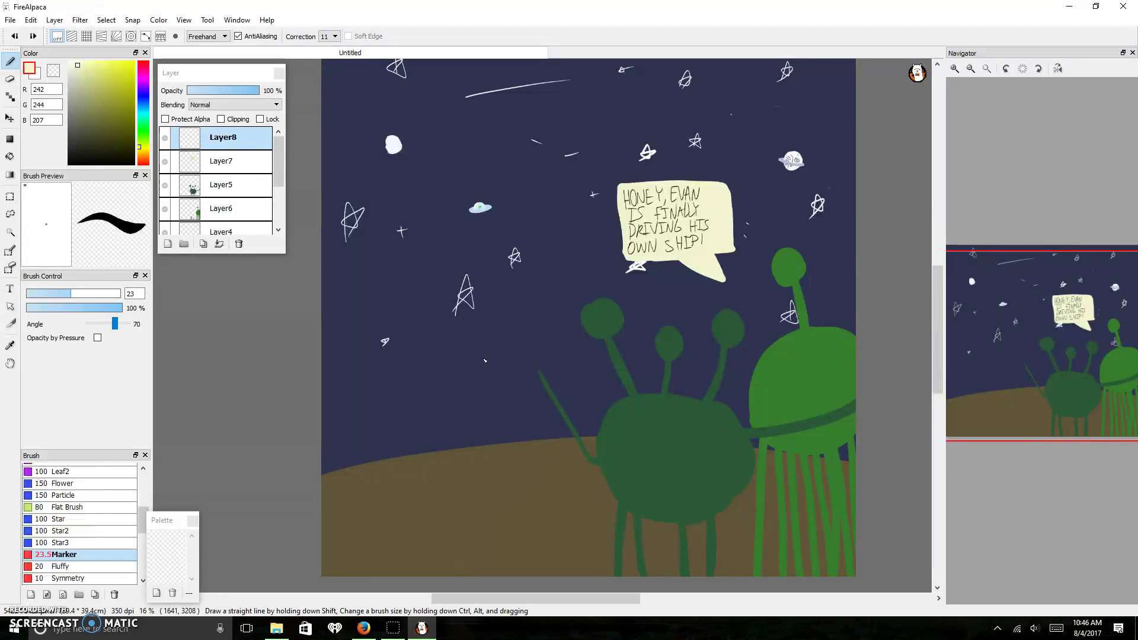
click(92, 293)
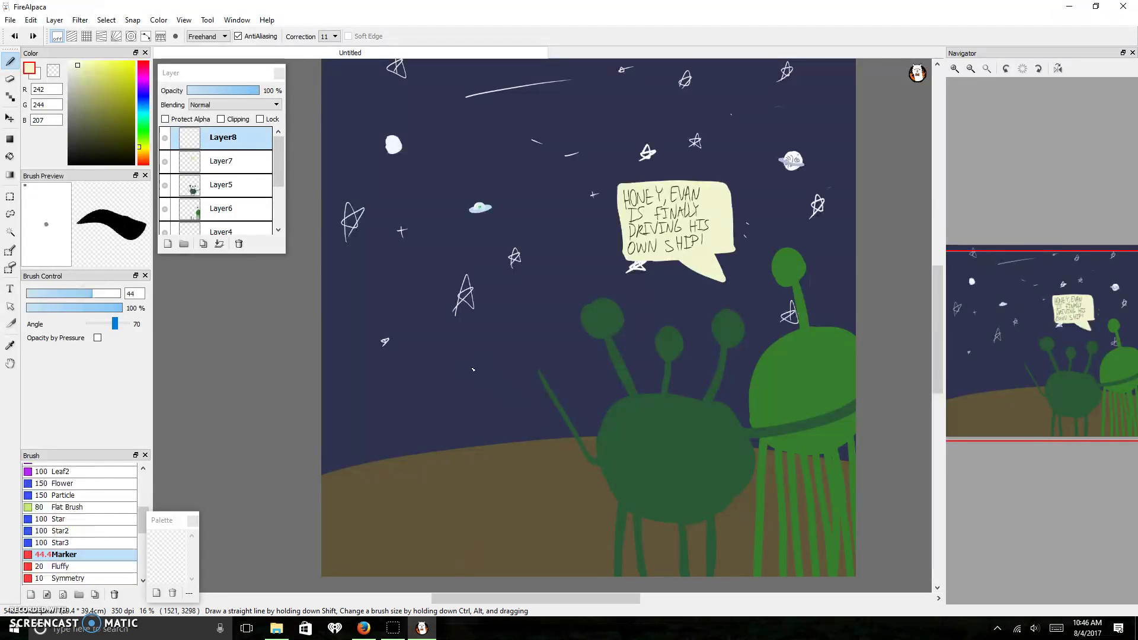
scroll(469, 355, up, 1)
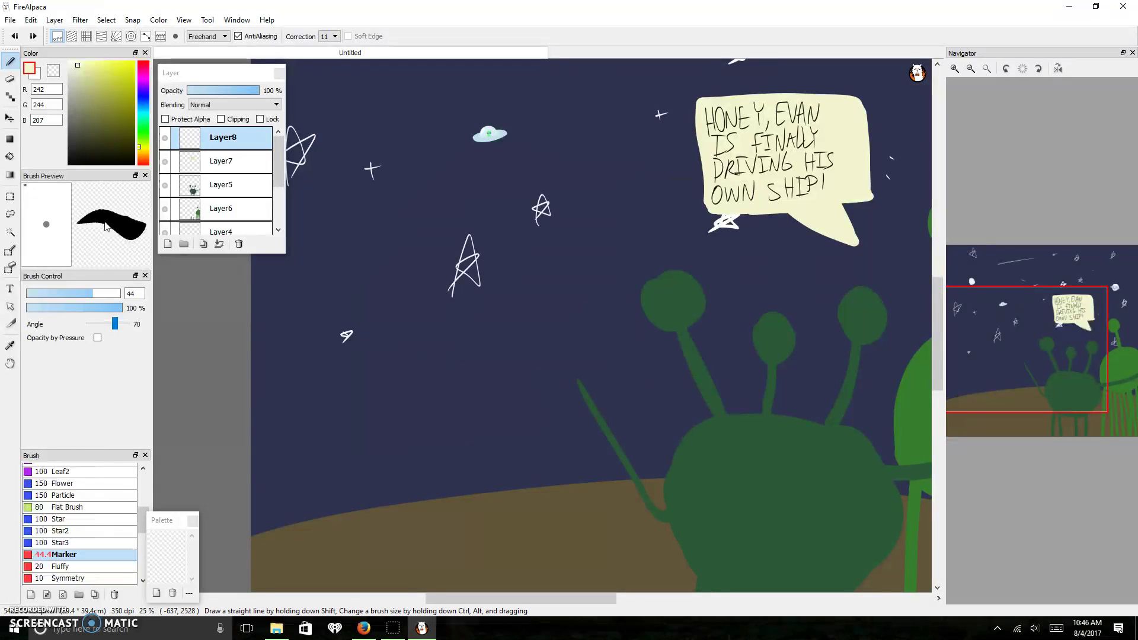
Set the Marker to 114 and paint a cream bubble with a downward tail left of the creatures.
drag(98, 300, 115, 301)
mouse_move(457, 368)
mouse_down()
mouse_move(511, 405)
mouse_move(498, 342)
mouse_move(449, 366)
mouse_move(497, 363)
mouse_move(481, 372)
mouse_move(499, 386)
mouse_move(483, 351)
mouse_move(508, 397)
mouse_move(494, 358)
mouse_move(505, 405)
mouse_move(471, 370)
mouse_move(502, 347)
mouse_move(437, 365)
mouse_move(457, 368)
mouse_move(364, 363)
mouse_move(378, 254)
mouse_move(506, 264)
mouse_move(529, 292)
mouse_move(524, 357)
mouse_move(370, 351)
mouse_move(380, 292)
mouse_move(379, 341)
mouse_move(408, 303)
mouse_move(425, 339)
mouse_move(453, 314)
mouse_move(413, 310)
mouse_move(450, 289)
mouse_move(385, 295)
mouse_move(383, 319)
mouse_move(374, 303)
mouse_move(427, 291)
mouse_move(426, 307)
mouse_move(392, 273)
mouse_move(483, 264)
mouse_move(424, 266)
mouse_move(384, 285)
mouse_move(494, 282)
mouse_move(471, 269)
mouse_move(514, 292)
mouse_move(508, 336)
mouse_move(511, 277)
mouse_move(515, 340)
mouse_move(514, 285)
mouse_up()
mouse_move(518, 353)
mouse_down()
mouse_move(443, 340)
mouse_move(529, 316)
mouse_move(497, 313)
mouse_move(493, 346)
mouse_move(502, 287)
mouse_move(487, 334)
mouse_move(454, 294)
mouse_move(518, 273)
mouse_up()
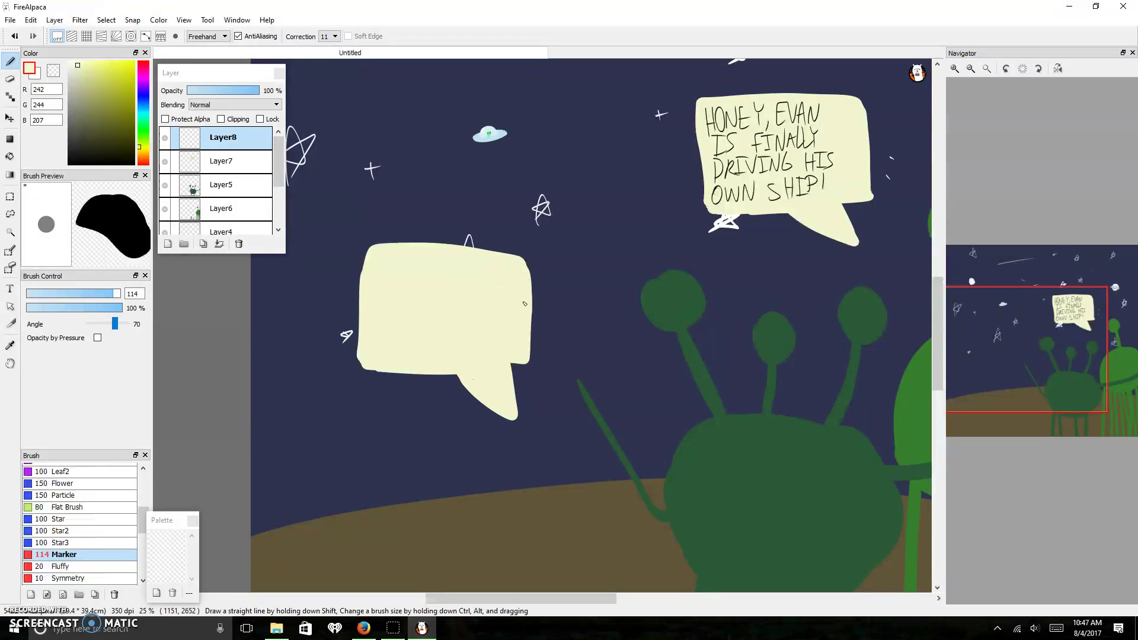
scroll(734, 199, up, 2)
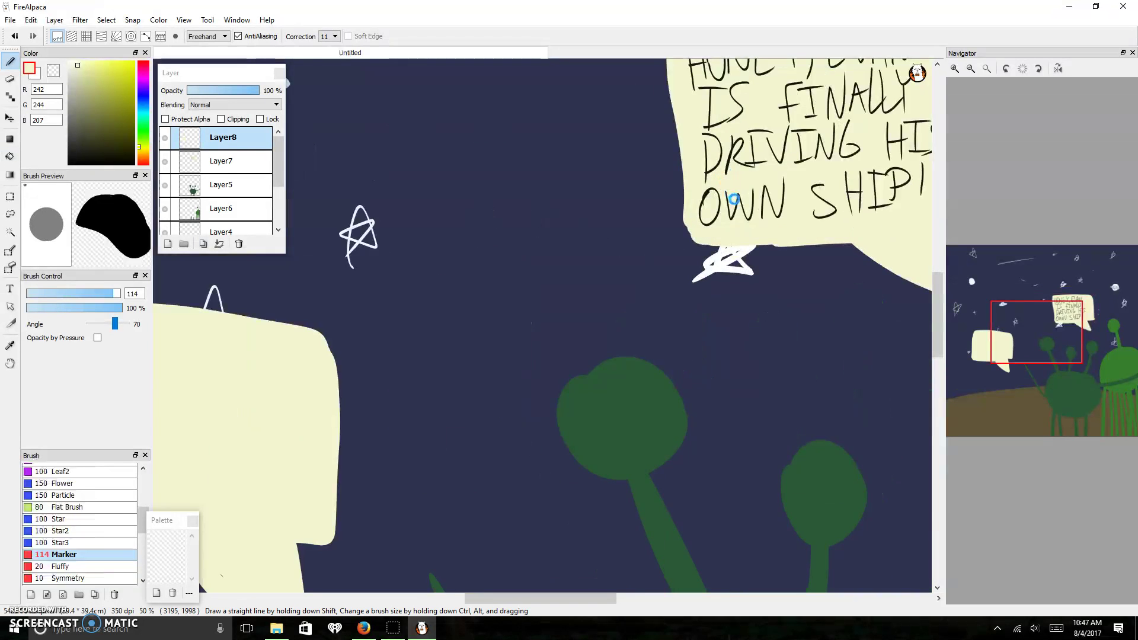
scroll(734, 199, up, 8)
Eyedrop black, shrink the Marker to about 8, and center the view on the new bubble.
right_click(636, 267)
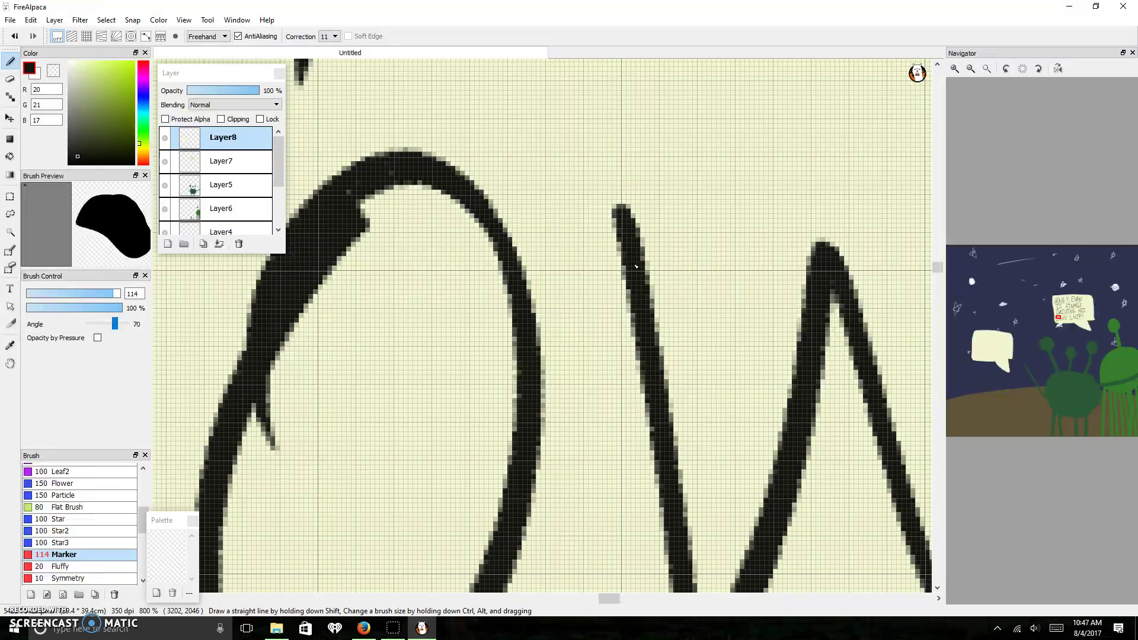
scroll(636, 265, down, 6)
click(1060, 331)
drag(1060, 330, 987, 337)
click(36, 294)
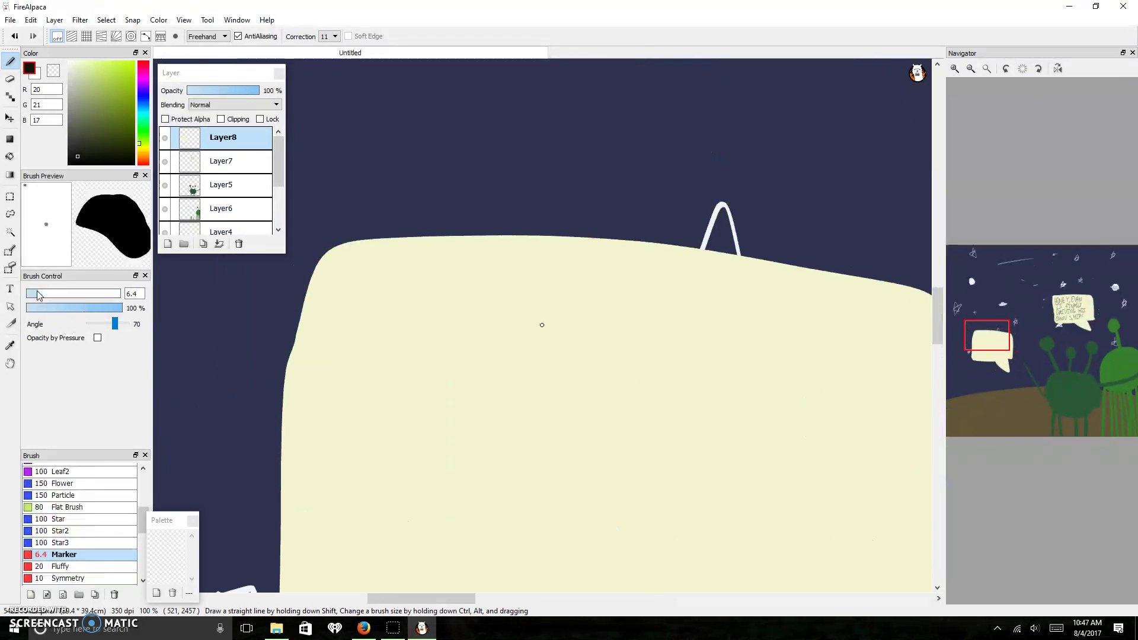
mouse_move(972, 333)
mouse_down()
mouse_move(983, 359)
mouse_move(983, 339)
mouse_up()
Make a first attempt at lettering 'OH, OUR' and undo it.
mouse_move(409, 184)
mouse_down()
mouse_move(392, 312)
mouse_move(437, 182)
mouse_move(398, 197)
mouse_up()
mouse_move(461, 180)
mouse_down()
mouse_move(477, 294)
mouse_move(504, 278)
mouse_up()
mouse_move(479, 239)
mouse_down()
mouse_move(517, 238)
mouse_move(518, 296)
mouse_up()
mouse_move(600, 207)
mouse_down()
mouse_move(654, 216)
mouse_move(599, 206)
mouse_up()
mouse_move(662, 185)
mouse_down()
mouse_move(659, 272)
mouse_move(694, 284)
mouse_up()
drag(719, 185, 705, 277)
mouse_move(718, 184)
mouse_down()
mouse_move(716, 231)
mouse_move(784, 277)
mouse_up()
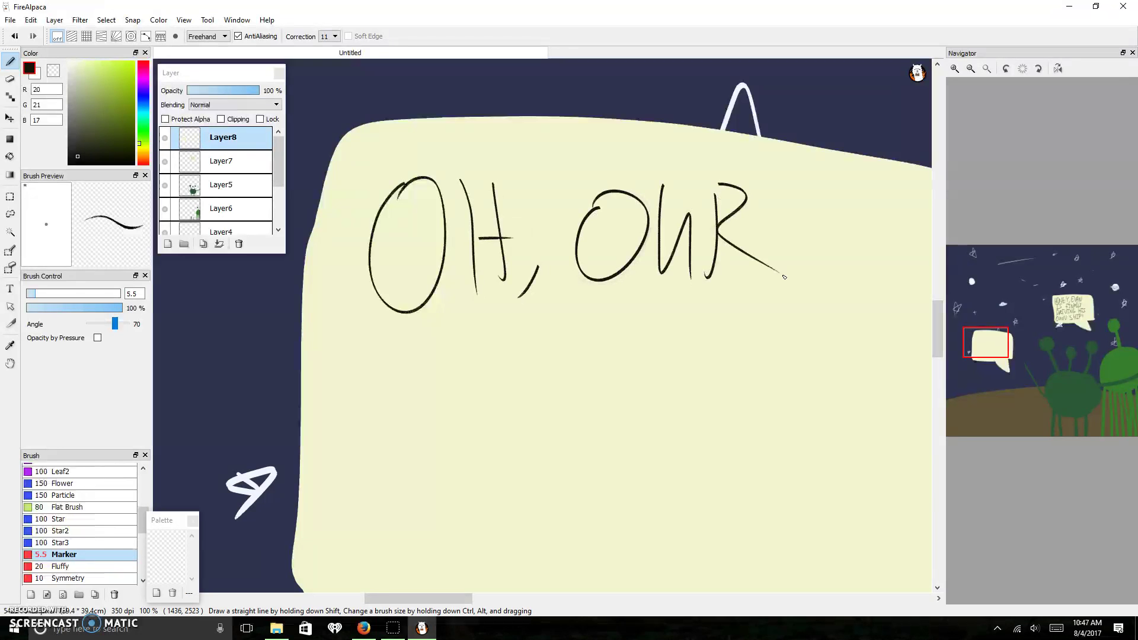
scroll(748, 327, down, 1)
key(ctrl+z)
key(ctrl+z)
key(ctrl+z)
key(ctrl+z)
key(ctrl+z)
key(ctrl+z)
key(ctrl+z)
key(ctrl+z)
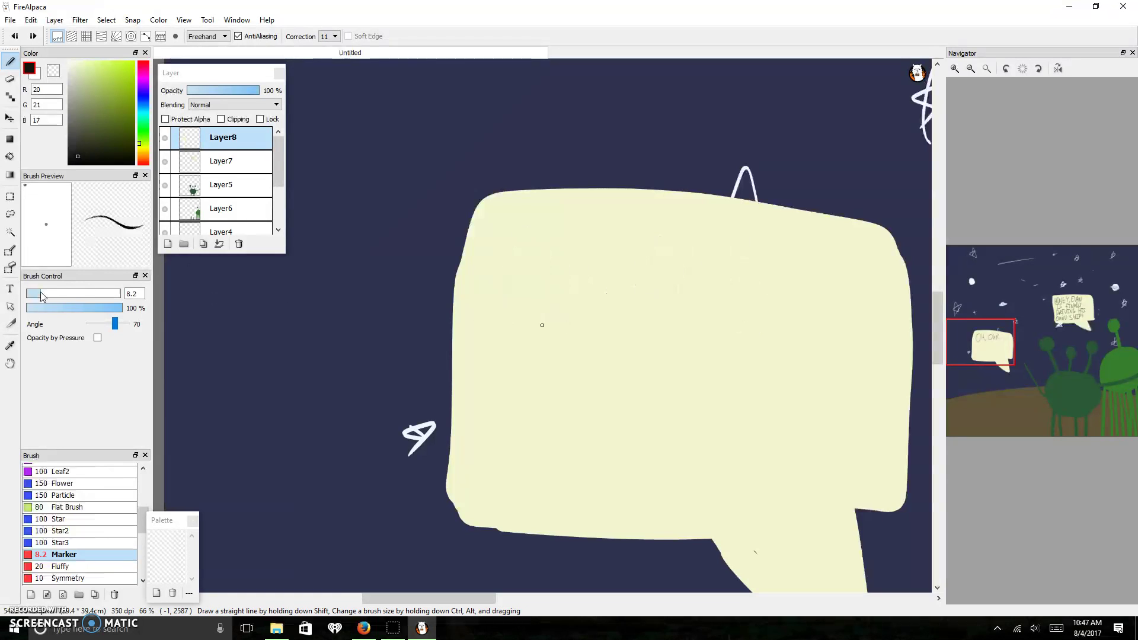
Letter 'OH, OUR' along the top of the new bubble.
mouse_move(514, 225)
mouse_down()
mouse_move(500, 274)
mouse_move(515, 227)
mouse_move(561, 287)
mouse_up()
mouse_move(574, 213)
mouse_down()
mouse_move(578, 270)
mouse_move(586, 244)
mouse_up()
drag(614, 274, 609, 295)
mouse_move(676, 230)
mouse_down()
mouse_move(684, 260)
mouse_move(675, 228)
mouse_up()
mouse_move(689, 232)
mouse_down()
mouse_move(718, 240)
mouse_move(728, 272)
mouse_up()
mouse_move(745, 232)
mouse_down()
mouse_move(746, 274)
mouse_move(746, 262)
mouse_move(779, 285)
mouse_up()
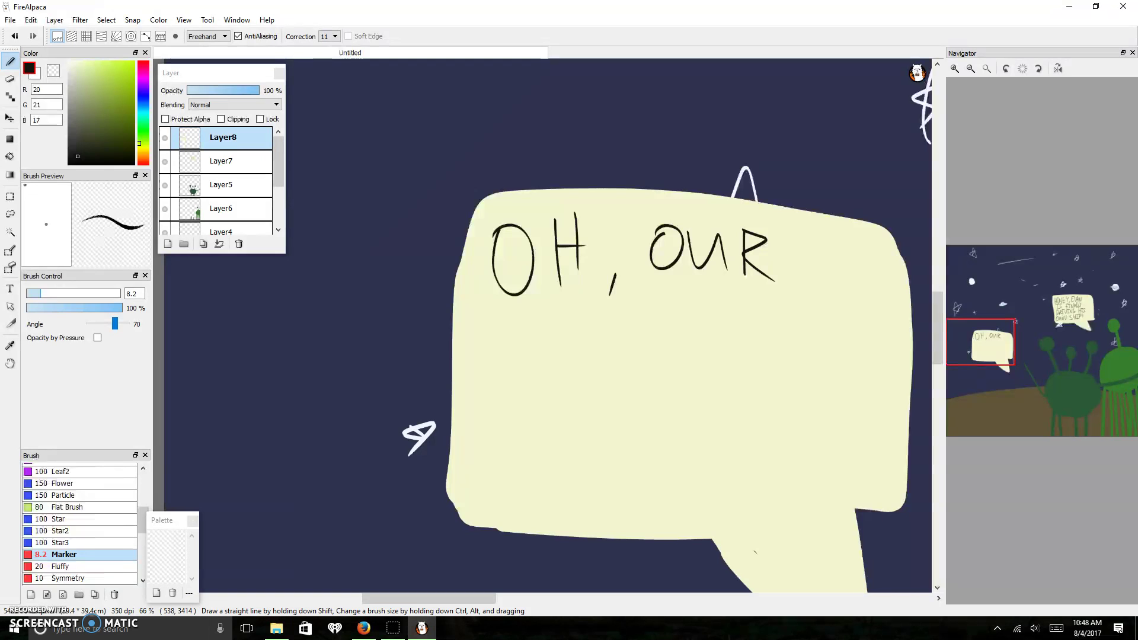
Letter 'LITTLE BOY-' on the bubble's second line.
mouse_move(494, 323)
mouse_down()
mouse_move(484, 378)
mouse_move(512, 374)
mouse_up()
drag(502, 332, 540, 323)
drag(484, 383, 537, 370)
drag(551, 332, 547, 374)
mouse_move(536, 322)
mouse_down()
mouse_move(581, 318)
mouse_move(573, 380)
mouse_move(603, 327)
mouse_move(594, 374)
mouse_move(625, 362)
mouse_move(657, 366)
mouse_up()
mouse_move(623, 348)
mouse_down()
mouse_move(655, 345)
mouse_move(688, 371)
mouse_up()
mouse_move(677, 329)
mouse_down()
mouse_move(713, 328)
mouse_move(692, 350)
mouse_up()
drag(692, 347, 675, 369)
drag(728, 325, 758, 353)
drag(772, 331, 754, 375)
Letter 'ALL GROWN' on the third line and 'UP!' on the last line.
mouse_move(485, 475)
mouse_down()
mouse_move(494, 409)
mouse_move(524, 477)
mouse_move(521, 441)
mouse_move(564, 457)
mouse_up()
mouse_move(570, 412)
mouse_down()
mouse_move(568, 444)
mouse_move(605, 442)
mouse_up()
drag(643, 399, 652, 449)
drag(674, 410, 675, 458)
mouse_move(676, 408)
mouse_down()
mouse_move(675, 462)
mouse_move(703, 417)
mouse_move(703, 457)
mouse_up()
drag(714, 408, 708, 414)
drag(766, 460, 781, 412)
mouse_move(783, 461)
mouse_down()
mouse_move(778, 414)
mouse_move(801, 466)
mouse_move(821, 411)
mouse_up()
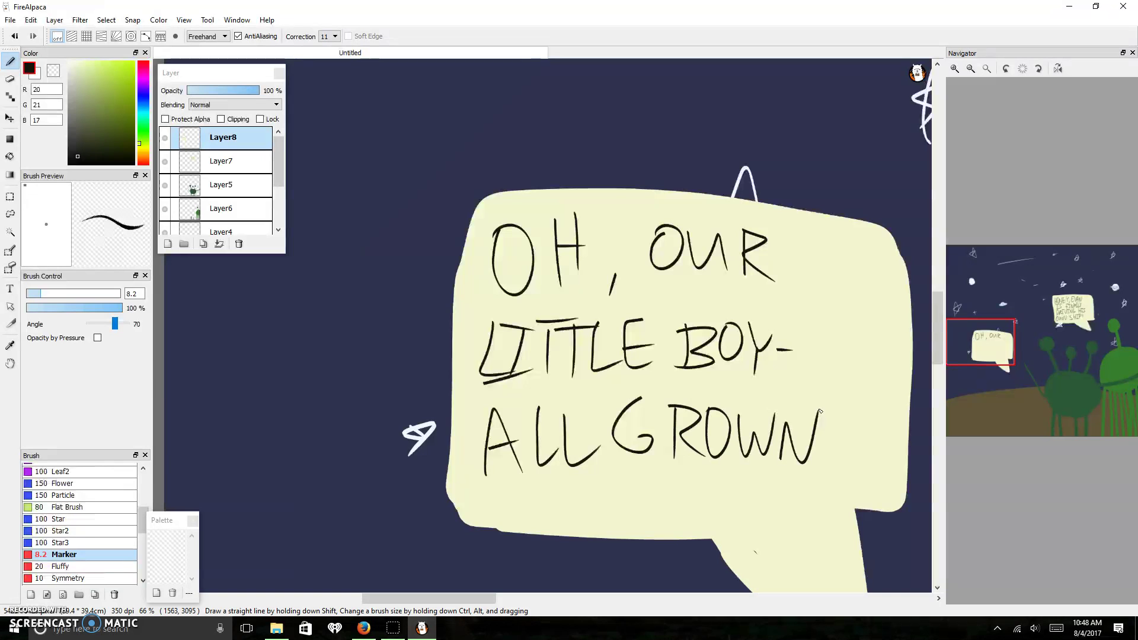
mouse_move(524, 482)
mouse_down()
mouse_move(529, 526)
mouse_move(557, 499)
mouse_move(561, 524)
mouse_up()
drag(561, 478, 564, 504)
drag(611, 460, 607, 498)
Zoom out over the whole scene, then center and zoom in to 800% on the UFO's green pilot.
scroll(639, 530, up, 5)
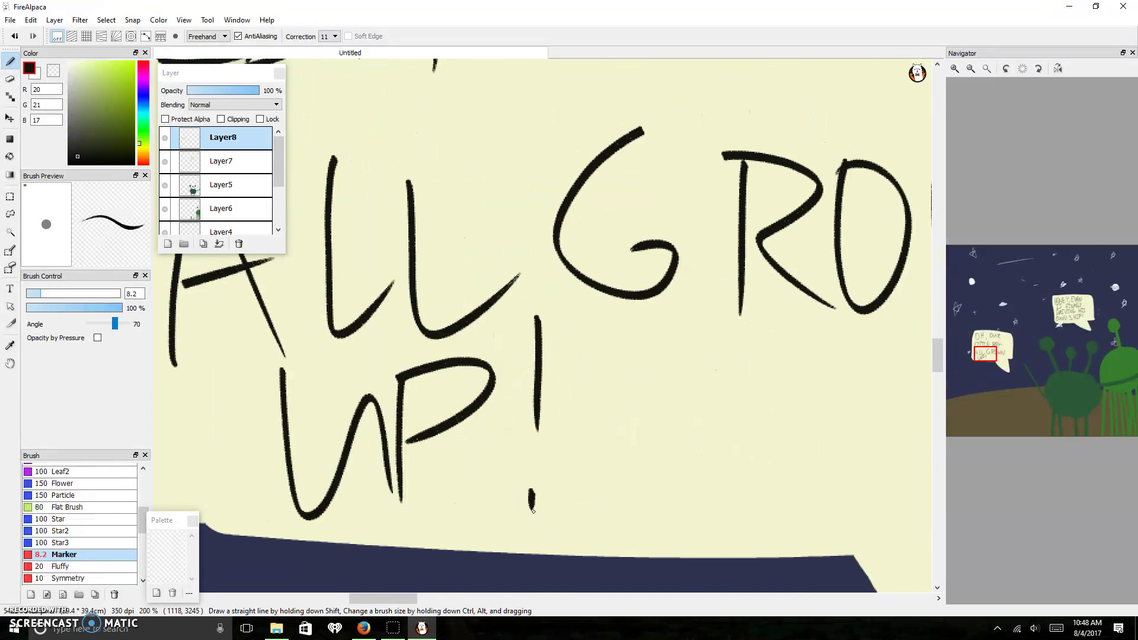
scroll(531, 498, down, 8)
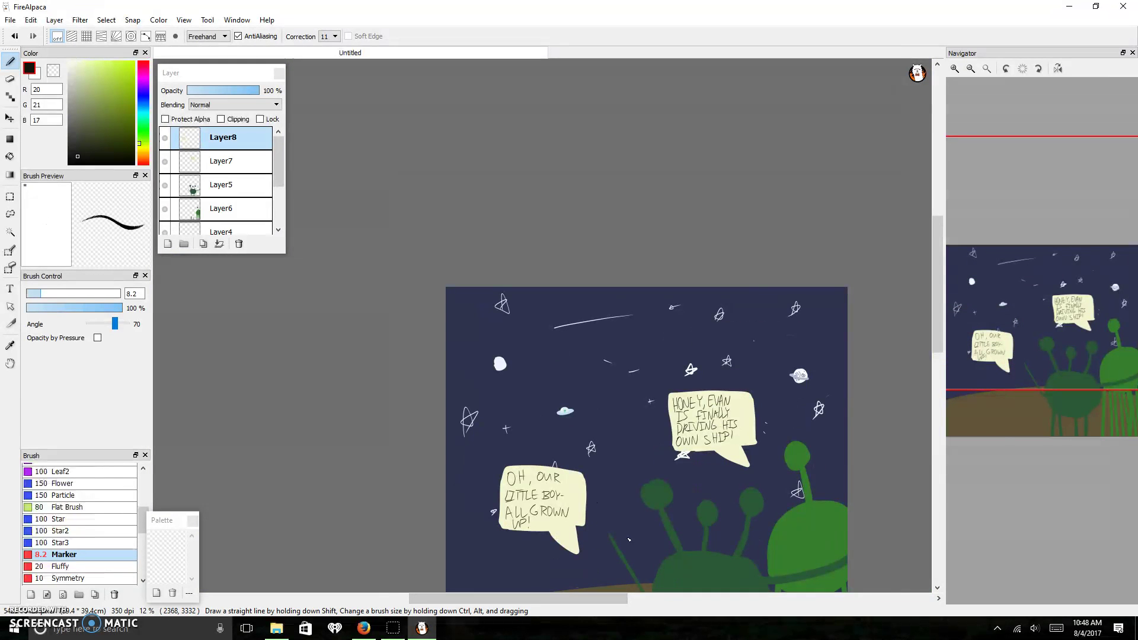
drag(1096, 327, 1037, 341)
scroll(610, 367, up, 2)
scroll(611, 366, down, 3)
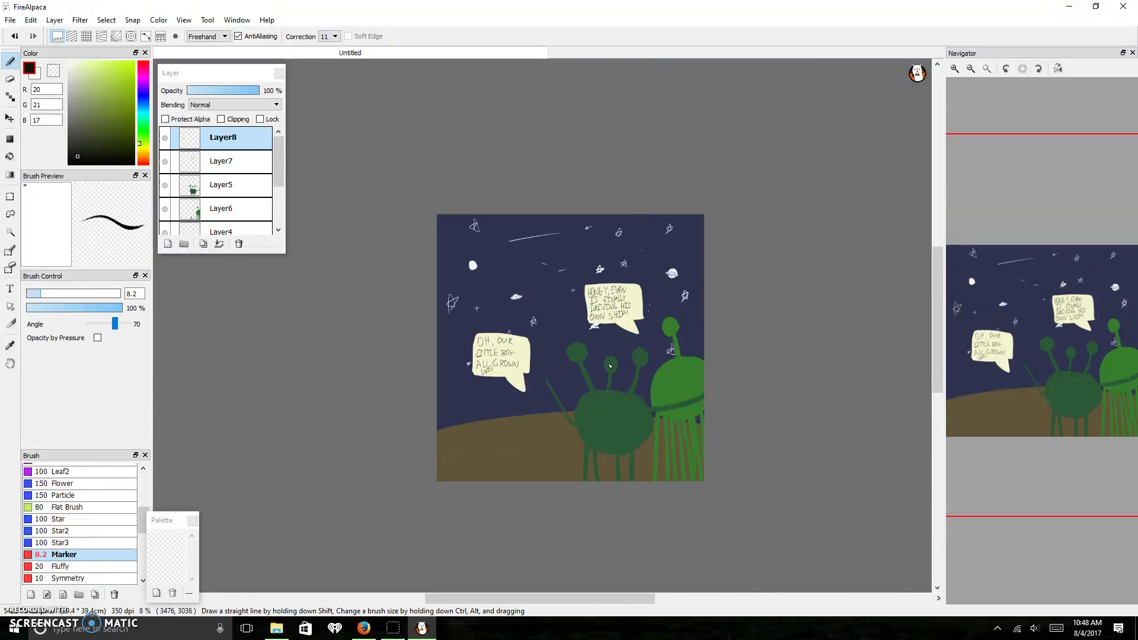
scroll(533, 267, up, 8)
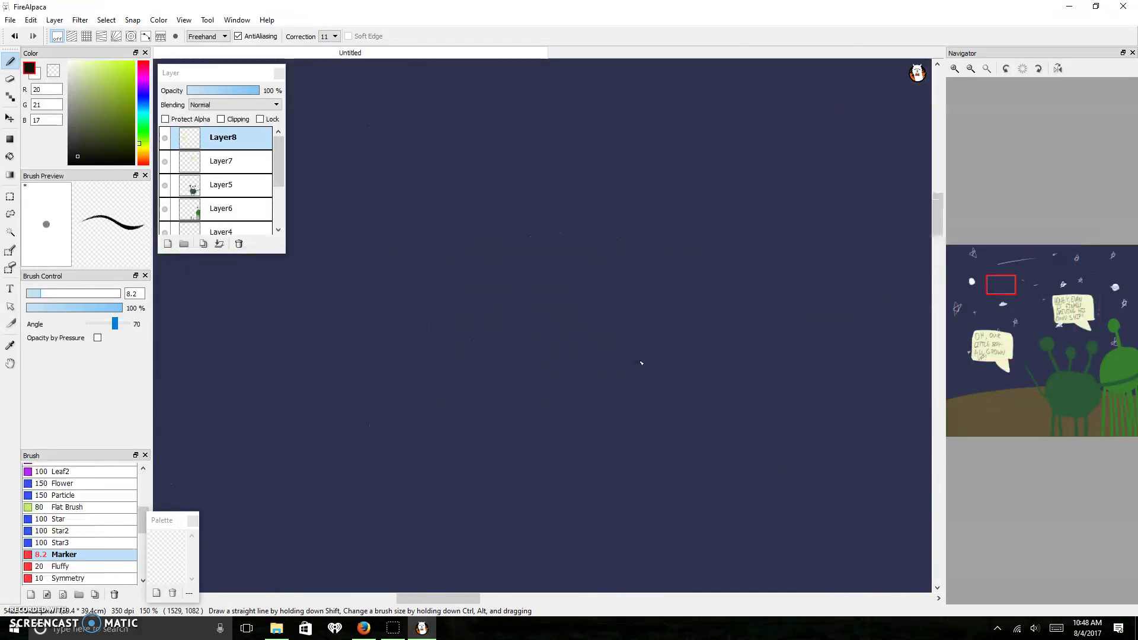
mouse_move(995, 294)
mouse_down()
mouse_move(983, 309)
mouse_move(1000, 312)
mouse_move(998, 326)
mouse_move(1002, 307)
mouse_up()
scroll(632, 326, up, 5)
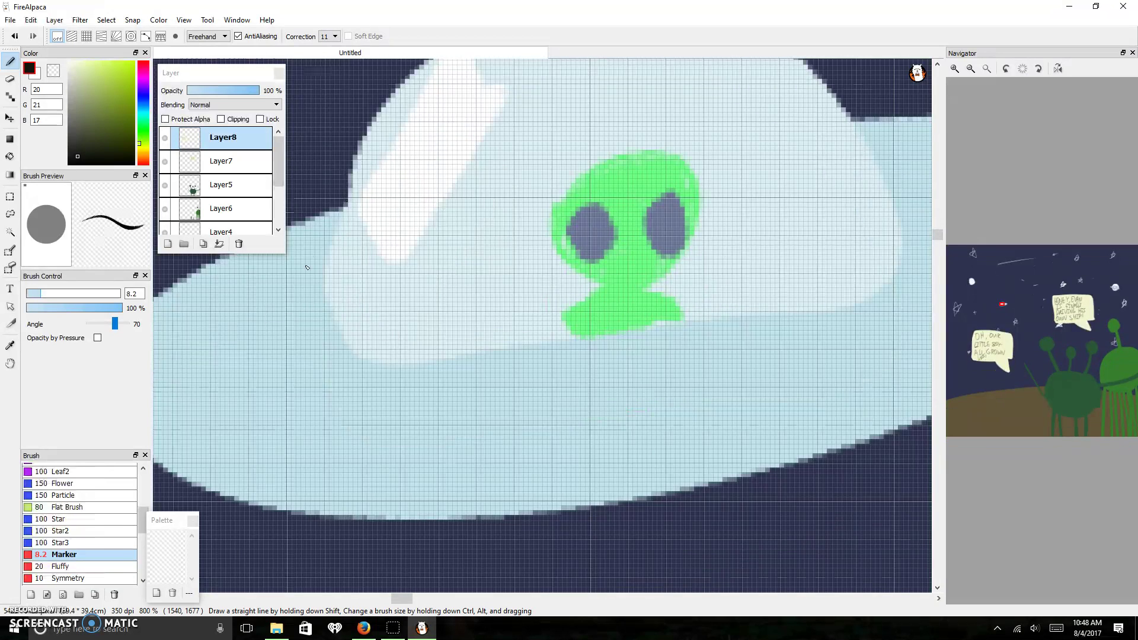
Add a new layer and set up a 1-pixel dot brush in the alien's bright green.
click(168, 244)
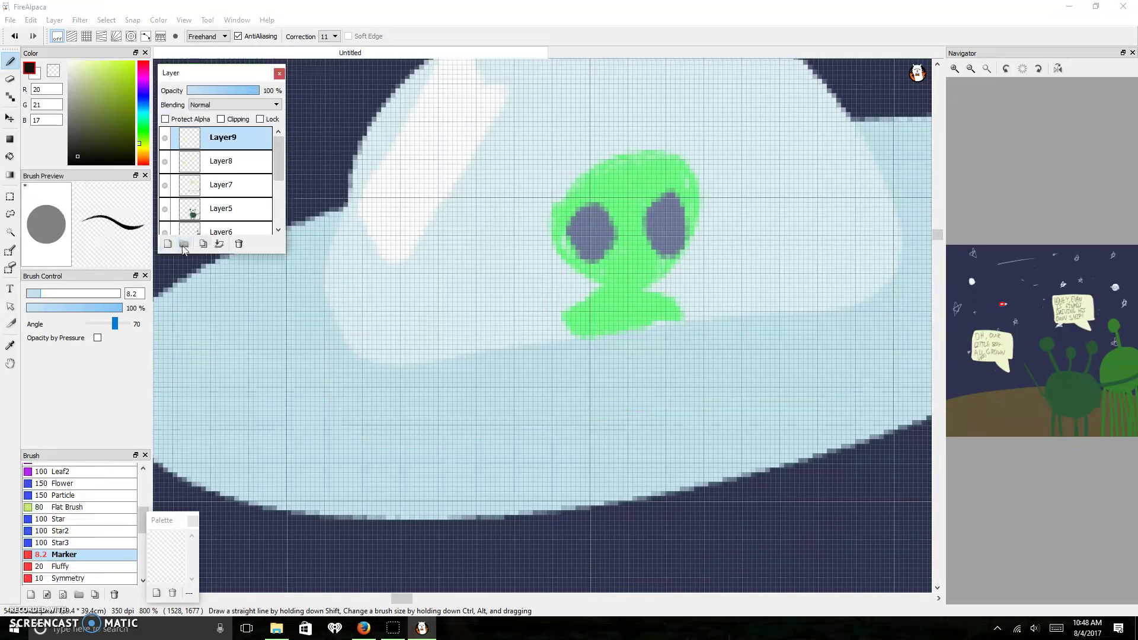
alt+click(644, 182)
scroll(644, 182, up, 3)
scroll(492, 327, up, 3)
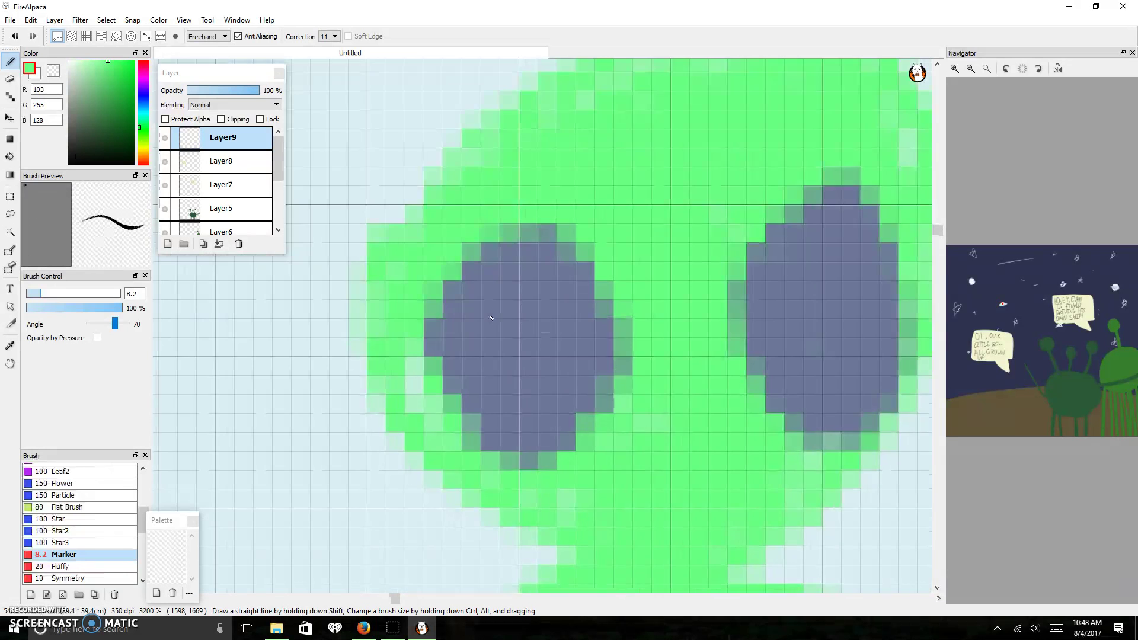
click(10, 97)
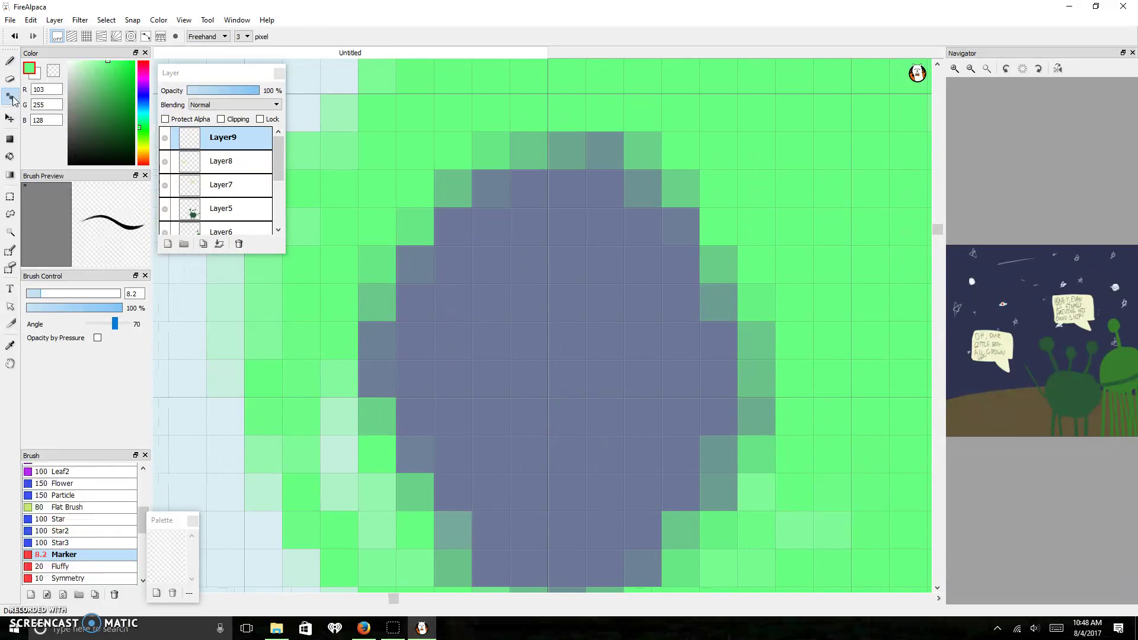
click(244, 37)
click(246, 50)
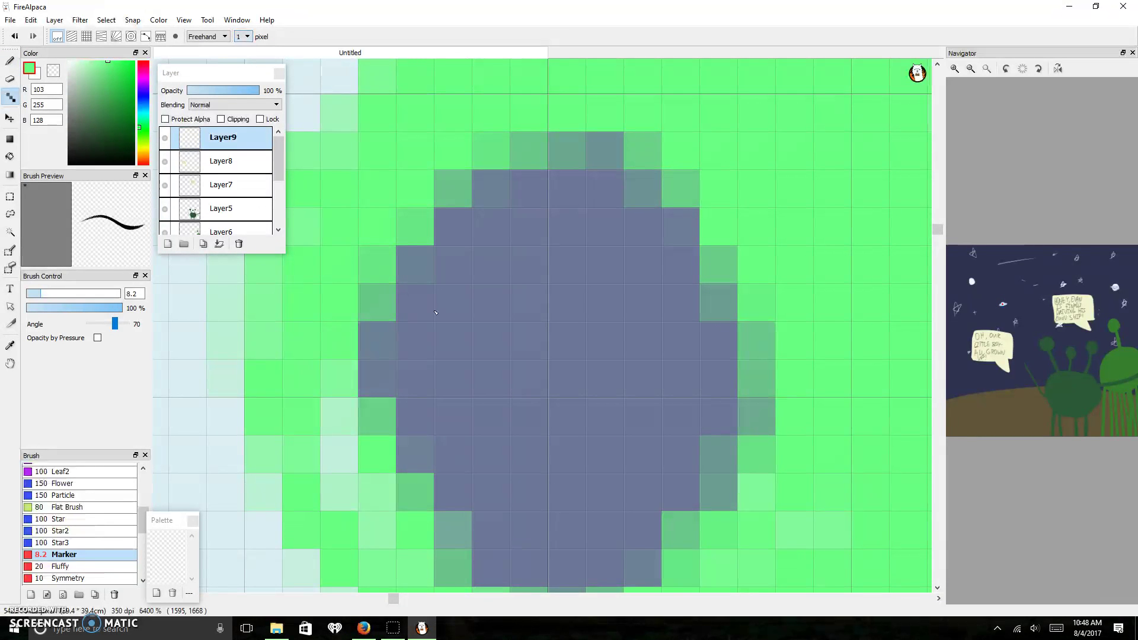
Draw light-blue glints across the left and right eyes using the dome's colour.
scroll(283, 323, down, 3)
alt+click(282, 303)
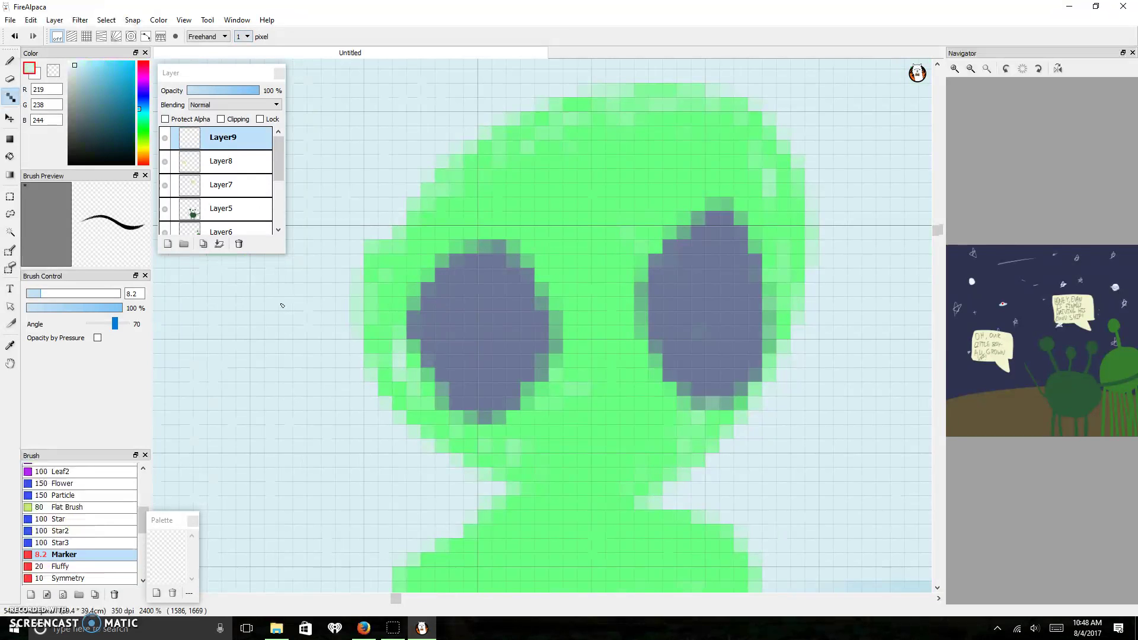
drag(471, 274, 535, 332)
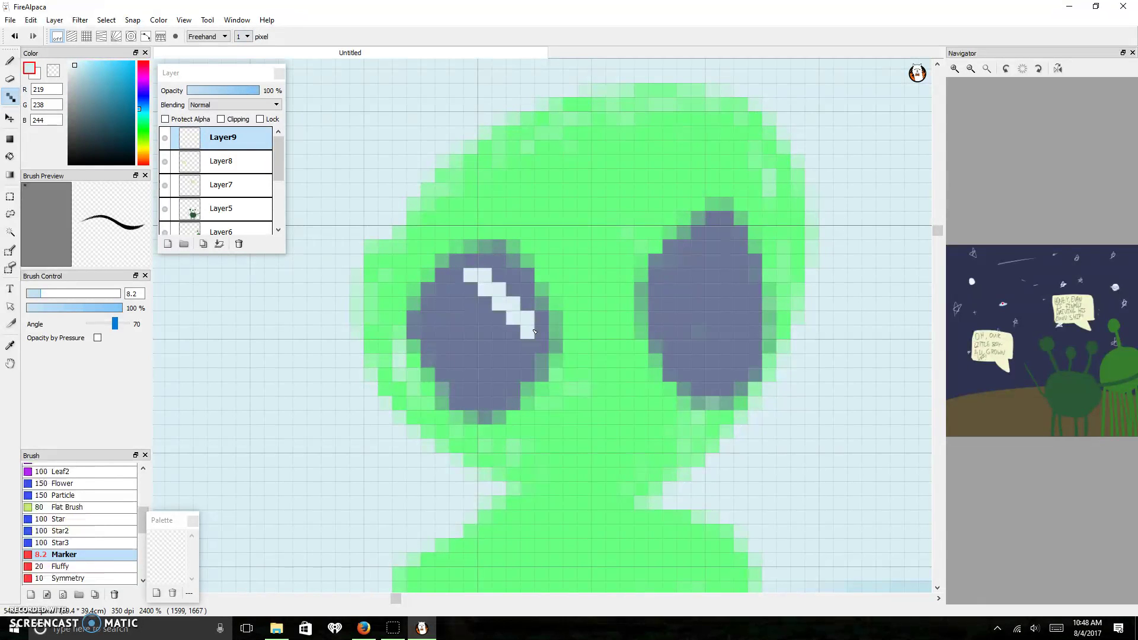
drag(687, 264, 734, 325)
Paint green over stray pixels along the head's right edge, chin, and around the right eye.
alt+click(621, 434)
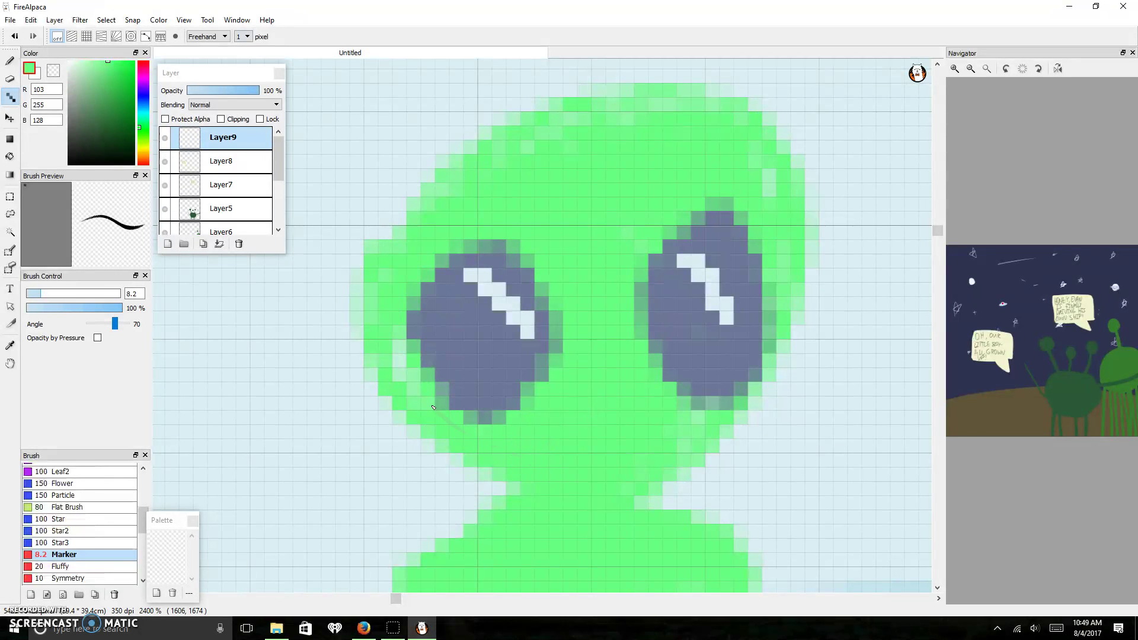
drag(433, 408, 415, 378)
mouse_move(752, 155)
mouse_down()
mouse_move(781, 249)
mouse_move(766, 332)
mouse_move(642, 480)
mouse_up()
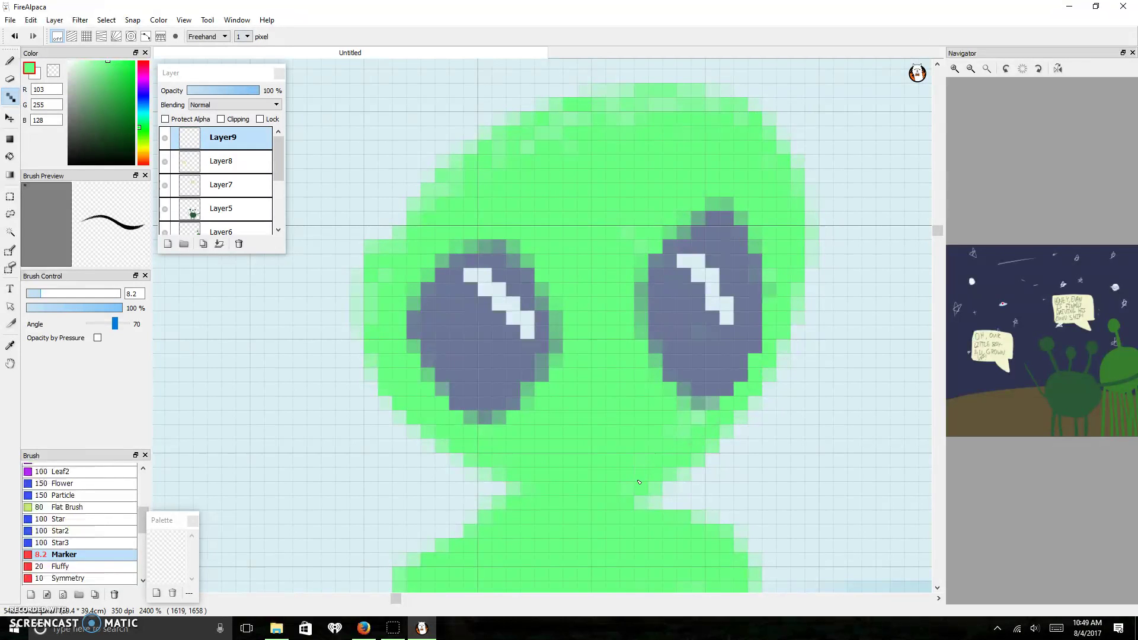
drag(760, 398, 655, 494)
drag(789, 330, 789, 331)
drag(677, 420, 706, 417)
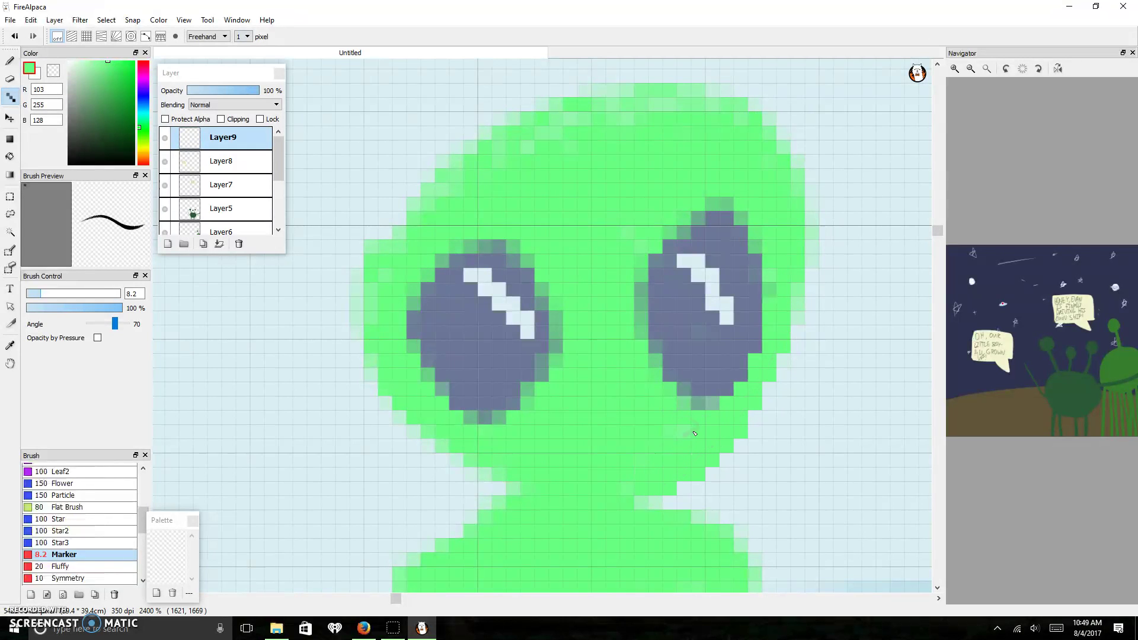
drag(634, 492, 671, 448)
mouse_move(632, 251)
mouse_down()
mouse_move(640, 333)
mouse_move(642, 274)
mouse_move(657, 249)
mouse_move(732, 203)
mouse_up()
drag(763, 247, 760, 243)
mouse_move(769, 325)
mouse_down()
mouse_move(722, 393)
mouse_move(682, 403)
mouse_up()
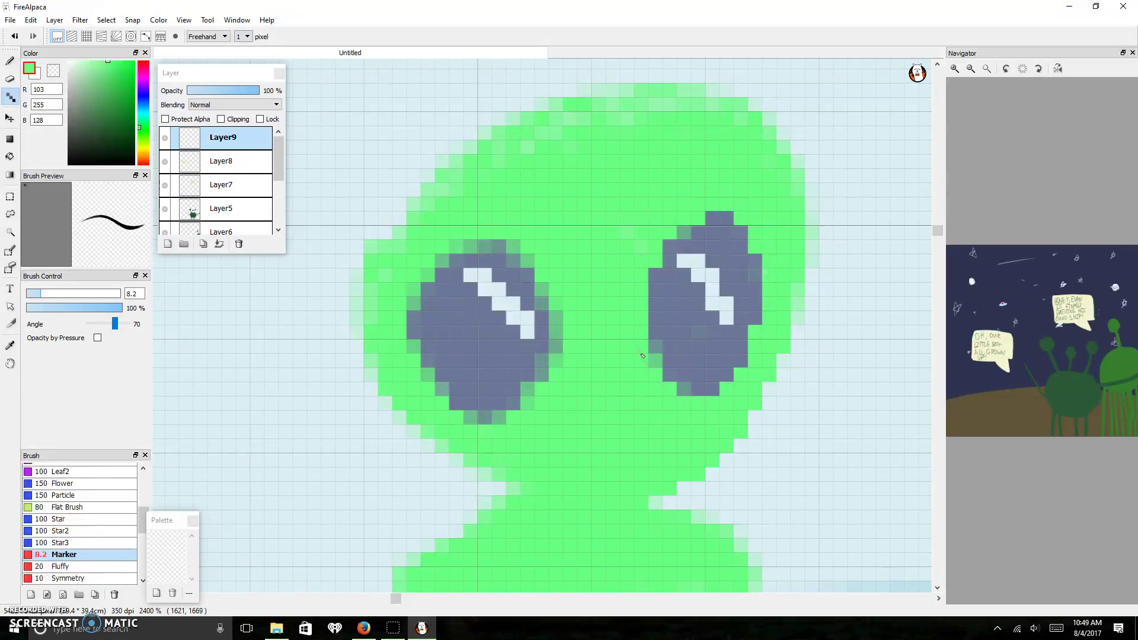
Trim the left eye's outline, left edge and top corners to green.
mouse_move(540, 279)
mouse_down()
mouse_move(556, 341)
mouse_move(504, 409)
mouse_move(415, 356)
mouse_move(424, 270)
mouse_move(456, 246)
mouse_move(521, 264)
mouse_move(555, 377)
mouse_up()
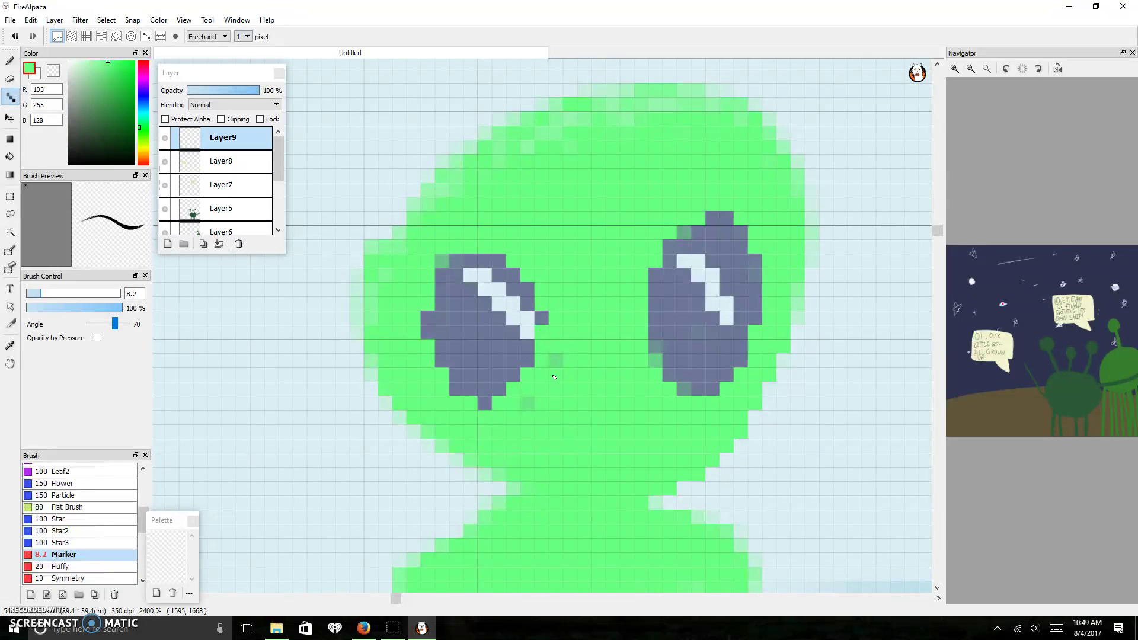
drag(552, 314, 544, 305)
mouse_move(426, 312)
mouse_down()
mouse_move(437, 423)
mouse_move(553, 393)
mouse_move(566, 403)
mouse_up()
click(441, 261)
mouse_move(483, 256)
mouse_down()
mouse_move(752, 254)
mouse_move(752, 223)
mouse_up()
click(464, 261)
Straighten the right eye's sides and bottom and square off the left eye's columns.
drag(656, 275, 655, 290)
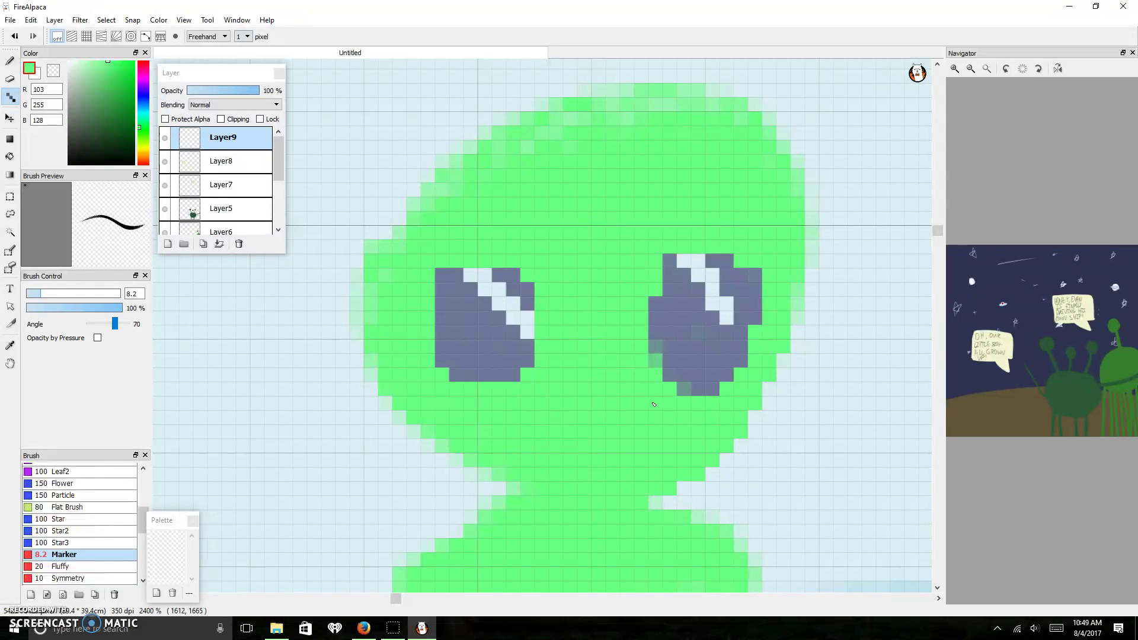
drag(654, 404, 650, 309)
mouse_move(650, 370)
mouse_down()
mouse_move(733, 373)
mouse_move(691, 388)
mouse_move(744, 370)
mouse_up()
mouse_move(745, 265)
mouse_down()
mouse_move(741, 347)
mouse_move(759, 270)
mouse_up()
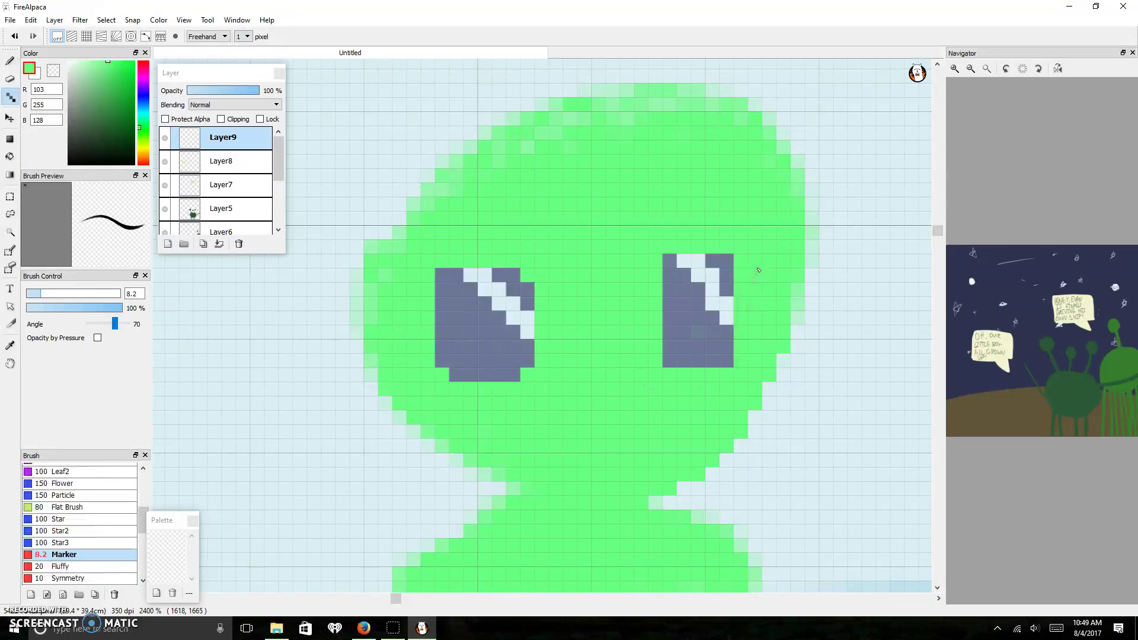
mouse_move(536, 288)
mouse_down()
mouse_move(534, 414)
mouse_move(533, 387)
mouse_up()
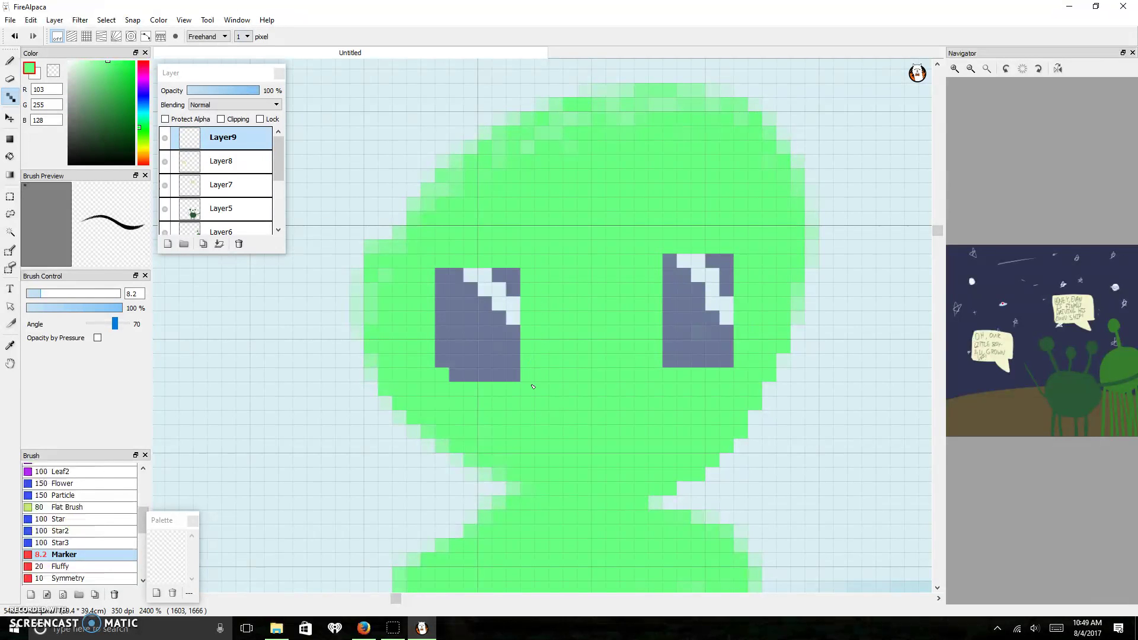
mouse_move(442, 365)
mouse_down()
mouse_move(442, 326)
mouse_move(443, 384)
mouse_up()
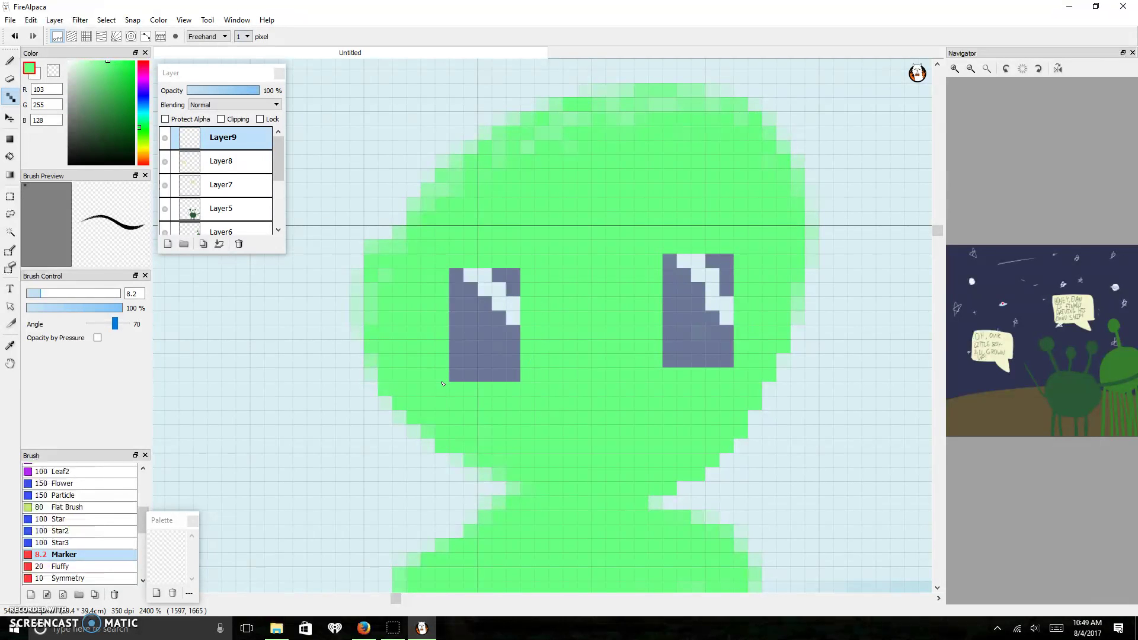
scroll(443, 384, down, 3)
scroll(443, 385, up, 1)
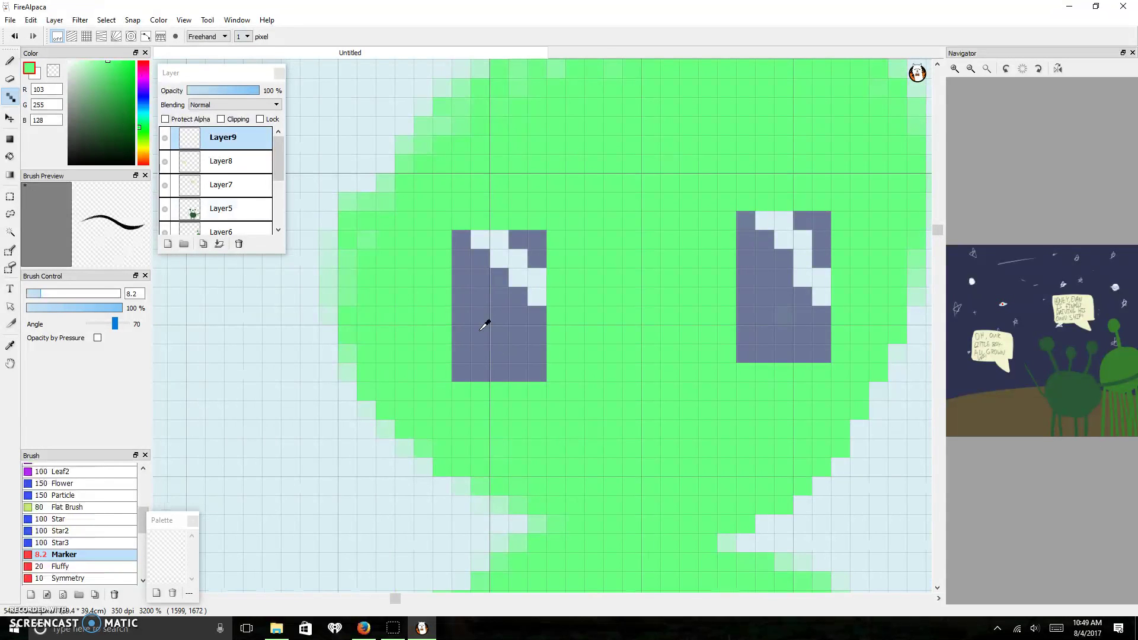
Draw a darker grey-blue glasses bridge between the lenses and an arm to the face's left edge.
alt+click(482, 329)
click(90, 112)
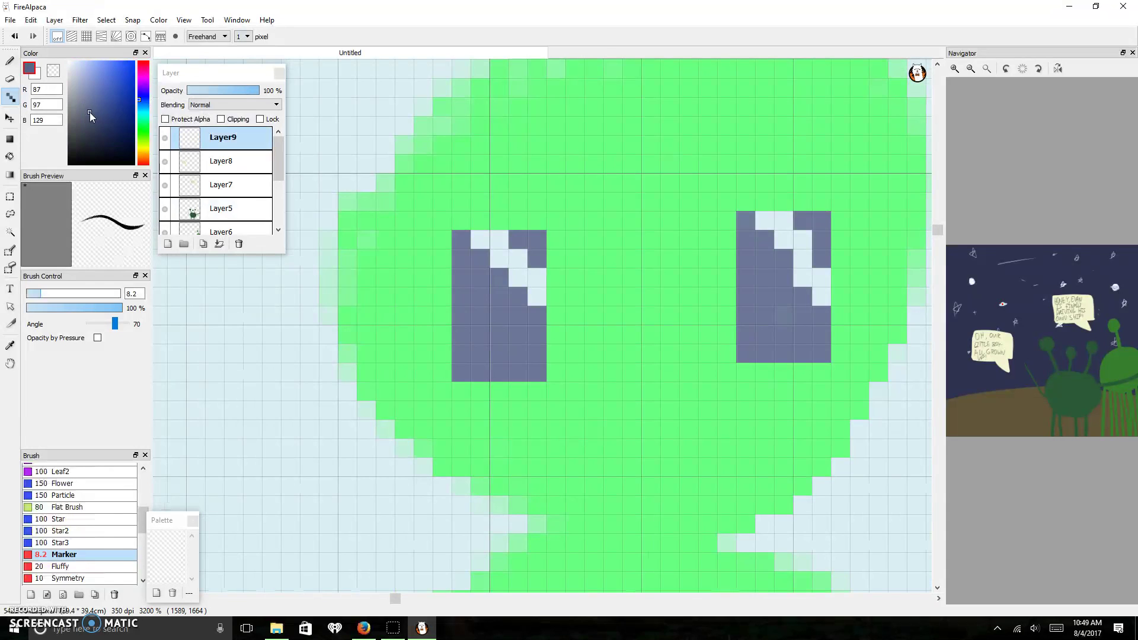
mouse_move(555, 316)
mouse_down()
mouse_move(640, 297)
mouse_move(731, 300)
mouse_up()
click(728, 314)
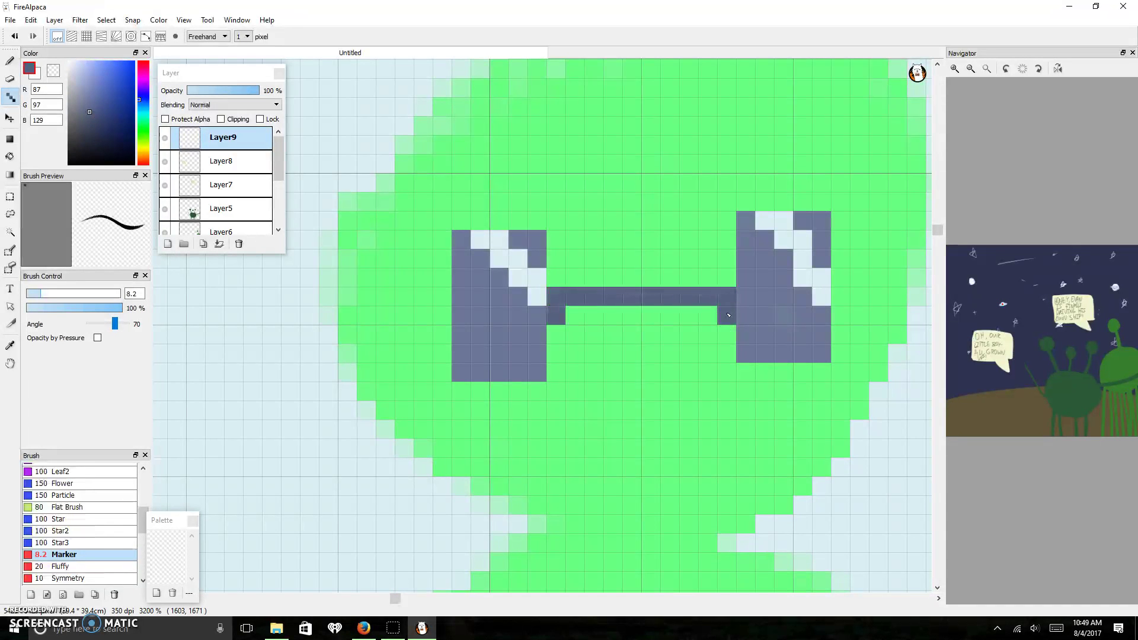
mouse_move(444, 296)
mouse_down()
mouse_move(418, 278)
mouse_move(352, 278)
mouse_up()
drag(823, 277, 922, 256)
key(ctrl+z)
Shade the neck and the rows below the chin with a darker green.
scroll(889, 320, down, 4)
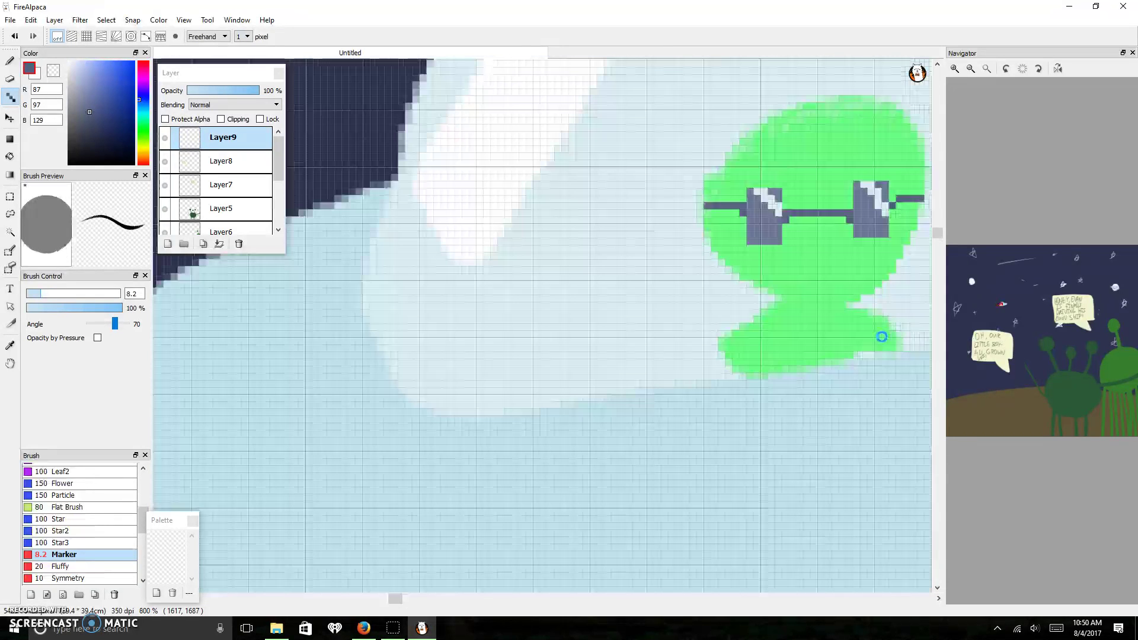
mouse_move(1054, 331)
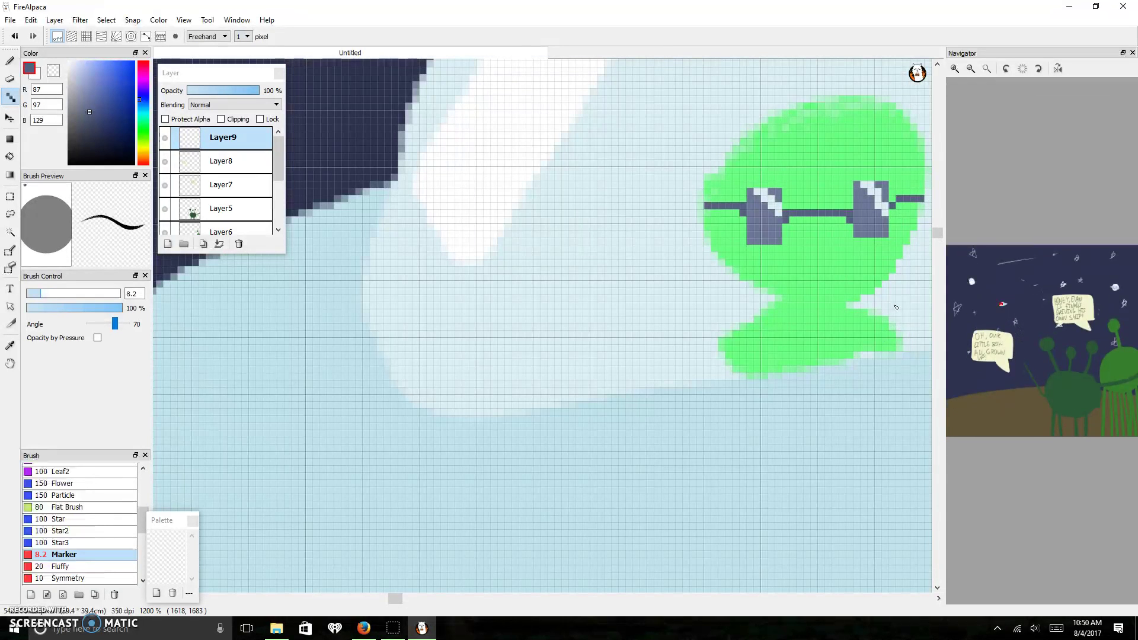
scroll(850, 285, up, 4)
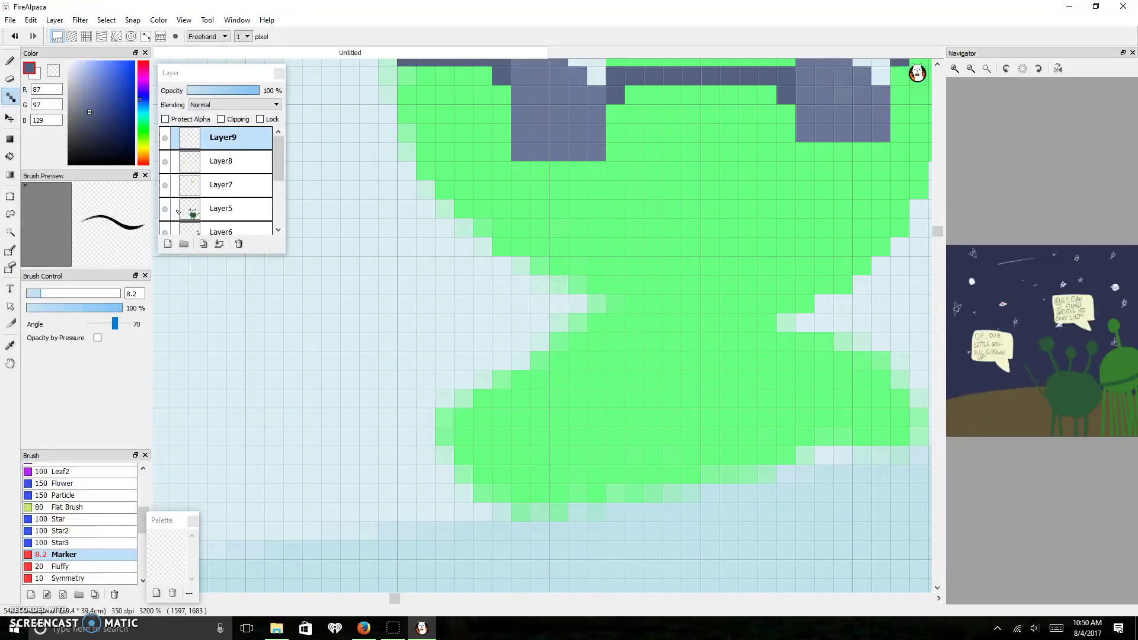
alt+click(701, 223)
click(116, 67)
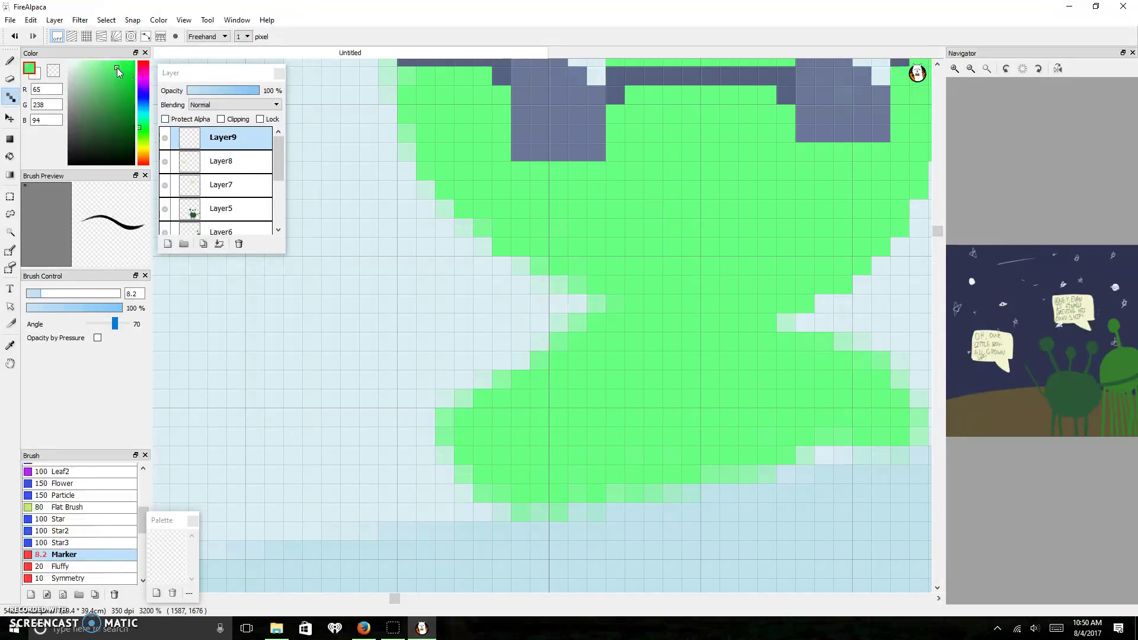
mouse_move(445, 189)
mouse_down()
mouse_move(729, 323)
mouse_move(833, 278)
mouse_move(747, 323)
mouse_move(617, 303)
mouse_move(646, 323)
mouse_move(633, 324)
mouse_up()
drag(671, 380, 855, 362)
mouse_move(679, 362)
mouse_down()
mouse_move(637, 349)
mouse_move(571, 349)
mouse_up()
scroll(459, 306, down, 2)
scroll(458, 306, up, 1)
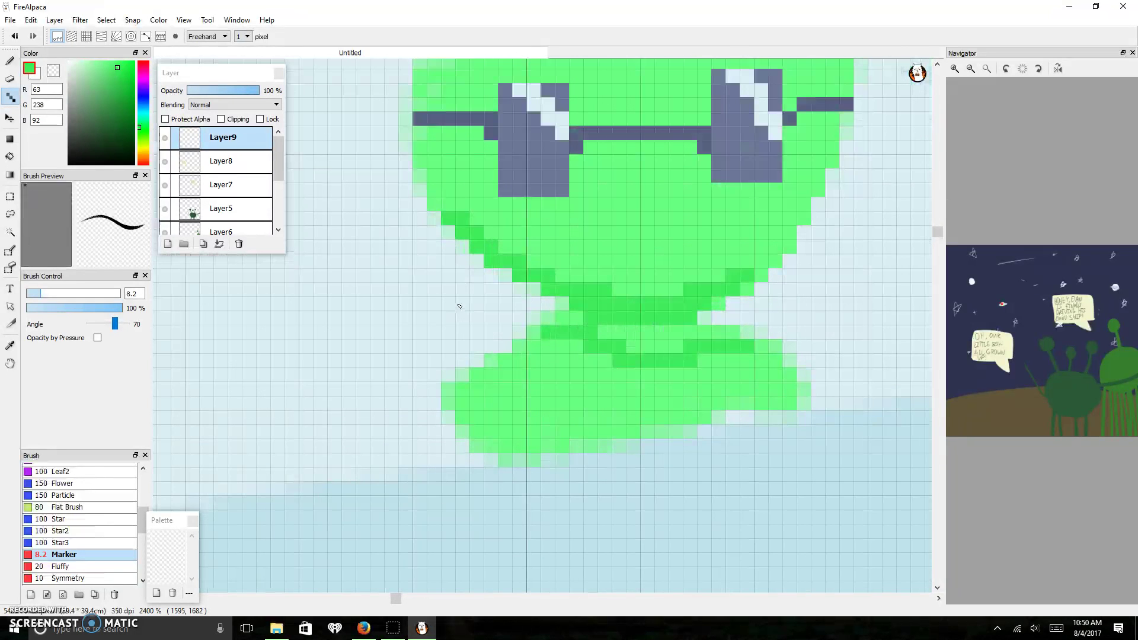
scroll(1008, 335, down, 1)
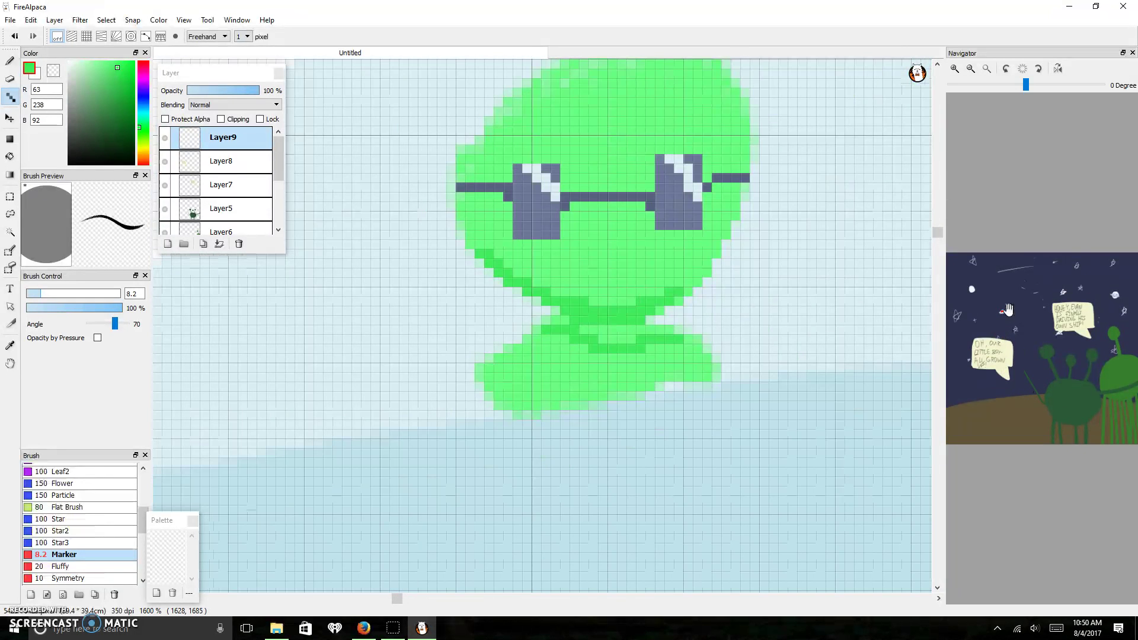
click(1005, 309)
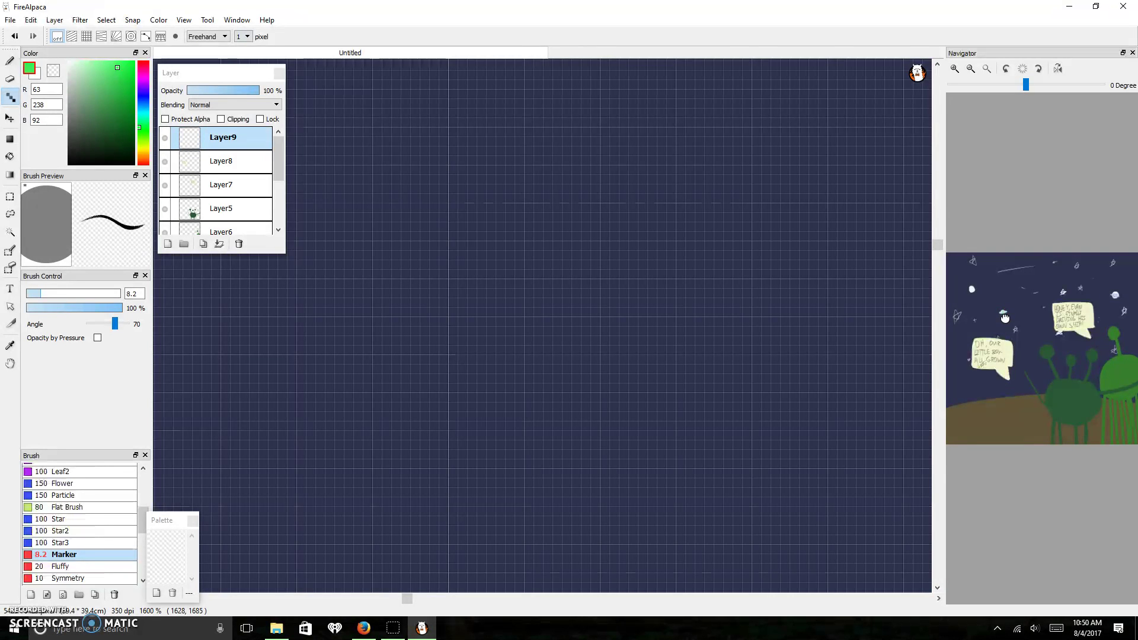
Navigate back to the pilot and shade the head's upper-left edge in darker green.
click(1004, 314)
drag(1004, 315, 990, 287)
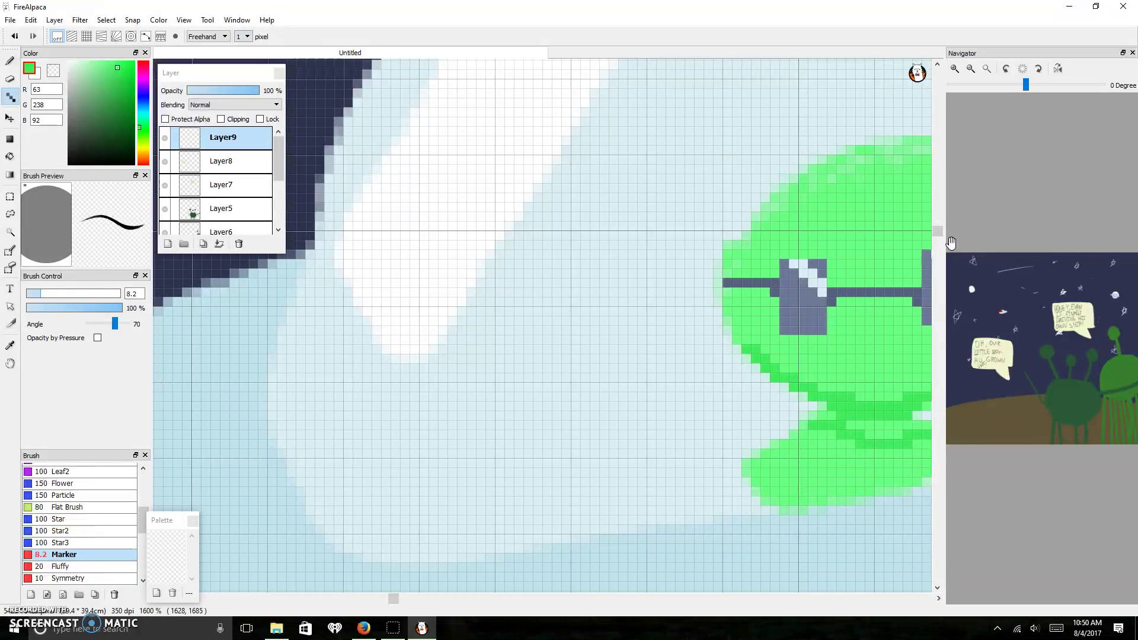
drag(389, 599, 397, 601)
mouse_move(556, 150)
mouse_down()
mouse_move(459, 207)
mouse_move(418, 272)
mouse_move(538, 166)
mouse_move(473, 225)
mouse_move(616, 149)
mouse_move(582, 143)
mouse_move(621, 147)
mouse_move(521, 197)
mouse_up()
Test faint forehead shading at 46% and 6% opacity, undo it, and restore 100% opacity.
scroll(521, 197, up, 1)
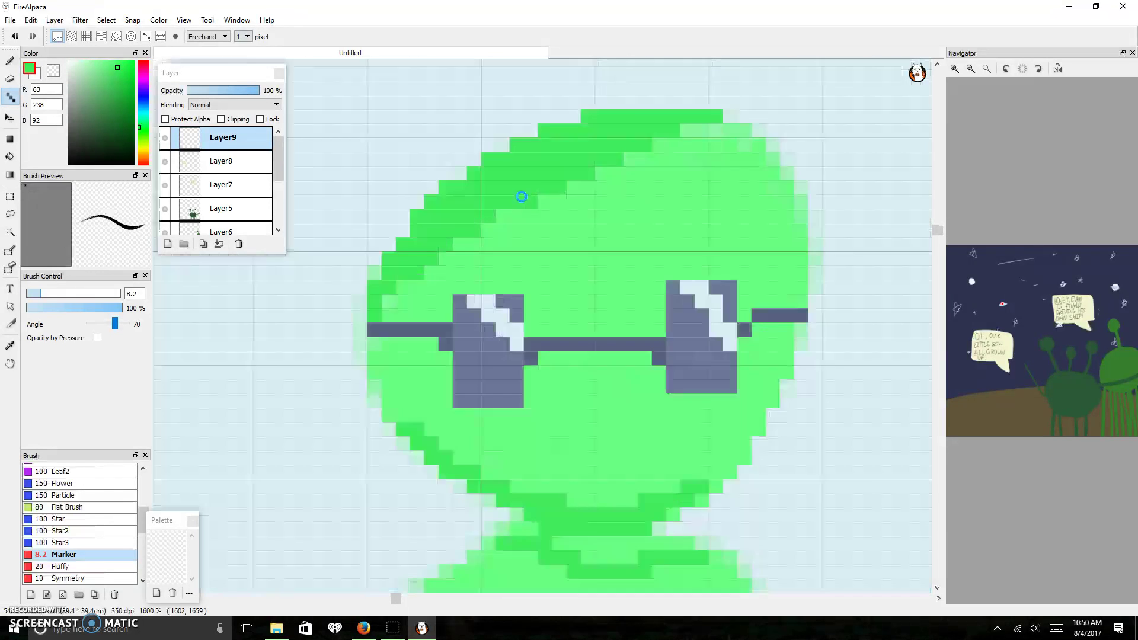
scroll(521, 197, up, 2)
drag(92, 308, 74, 312)
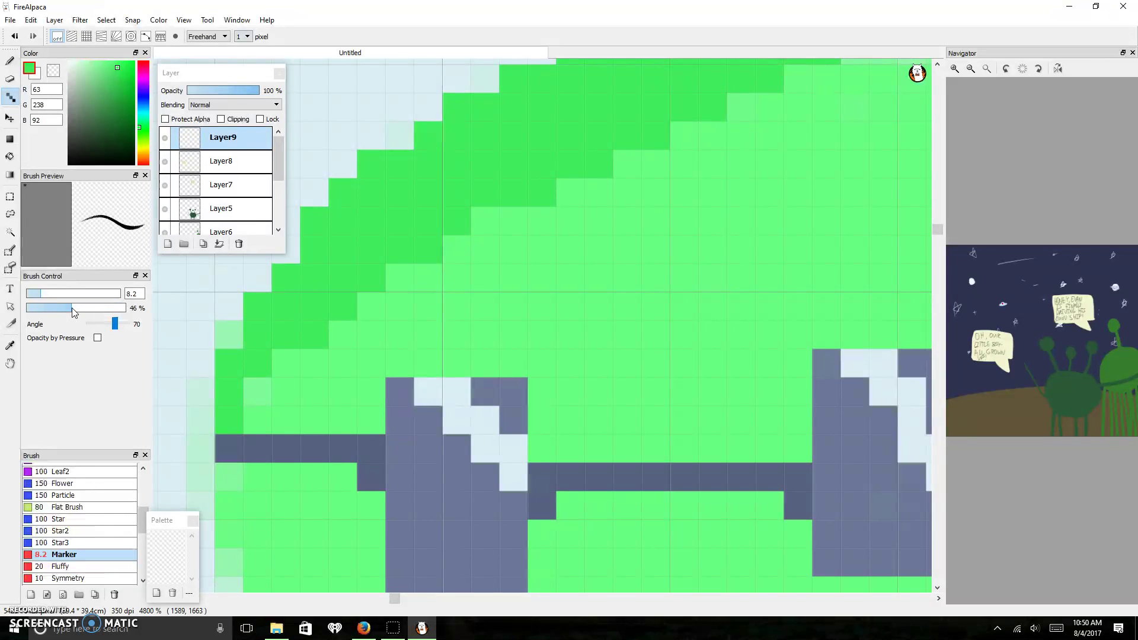
drag(542, 334, 629, 305)
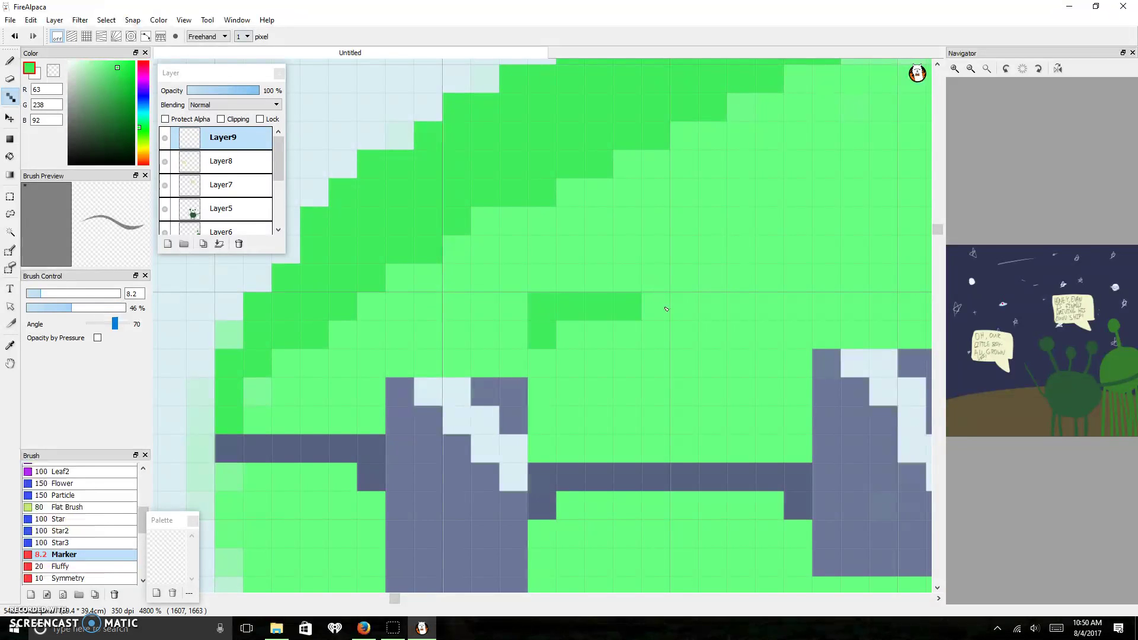
key(ctrl+z)
drag(43, 308, 31, 307)
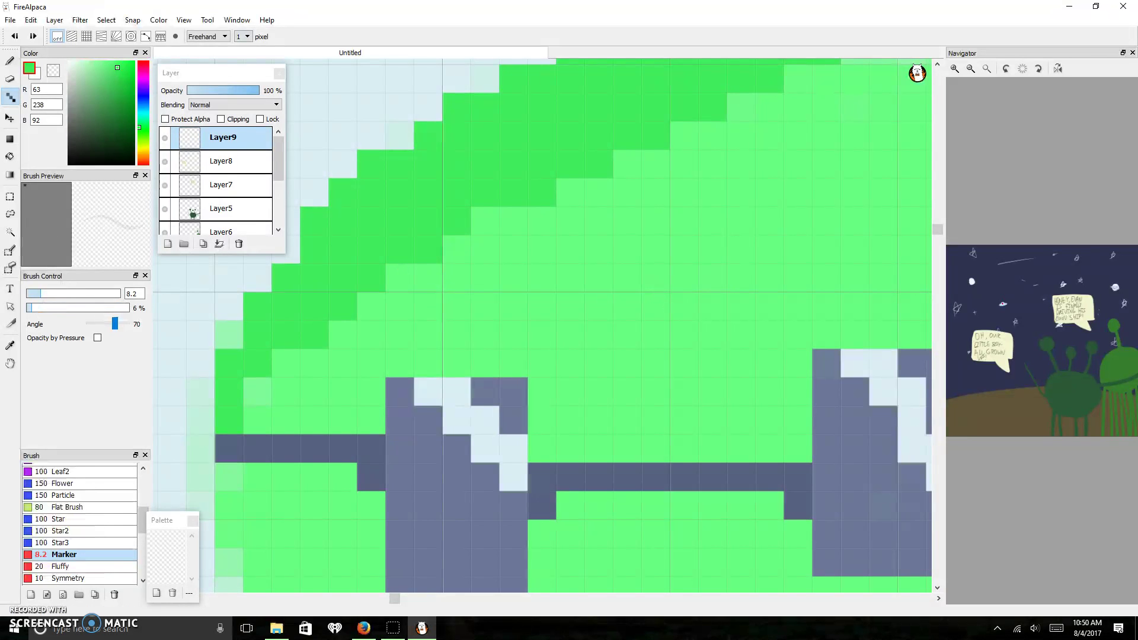
drag(457, 314, 636, 294)
key(ctrl+z)
drag(533, 333, 723, 351)
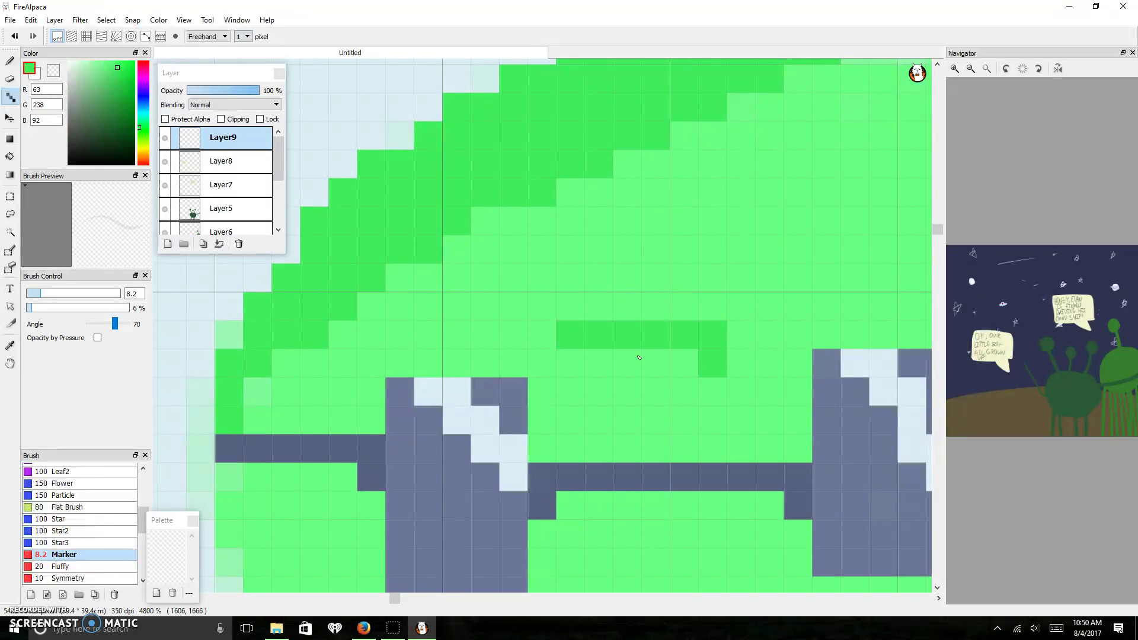
key(ctrl+z)
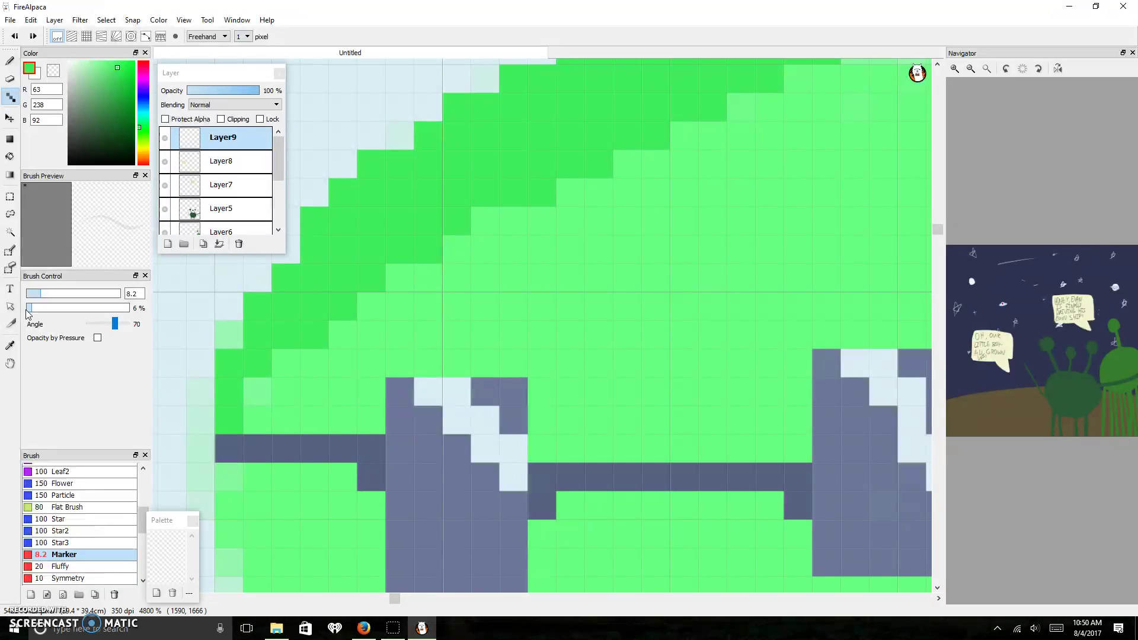
drag(29, 308, 128, 309)
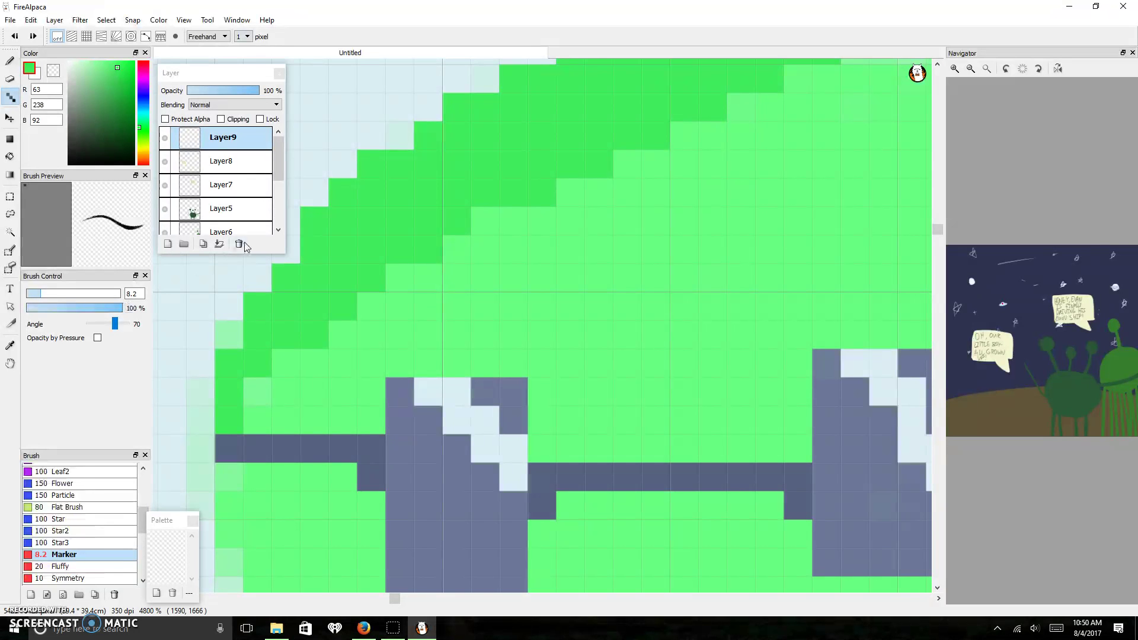
Check drawing mode and brush sizes, try a slightly darker green touch-up, then undo it.
click(211, 37)
click(213, 39)
click(243, 37)
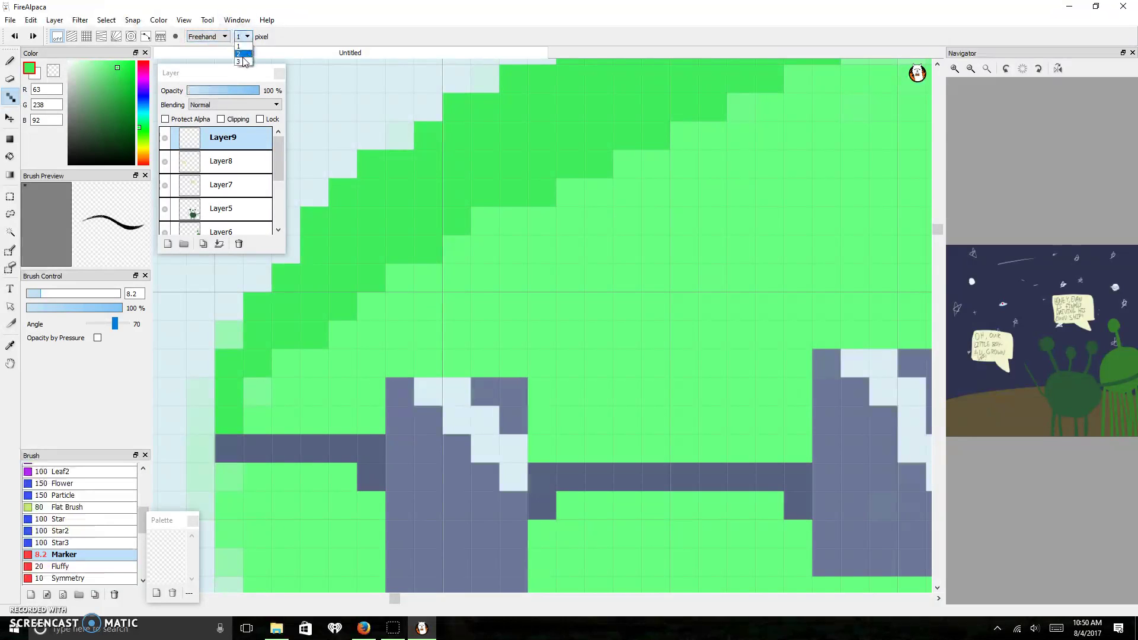
click(103, 65)
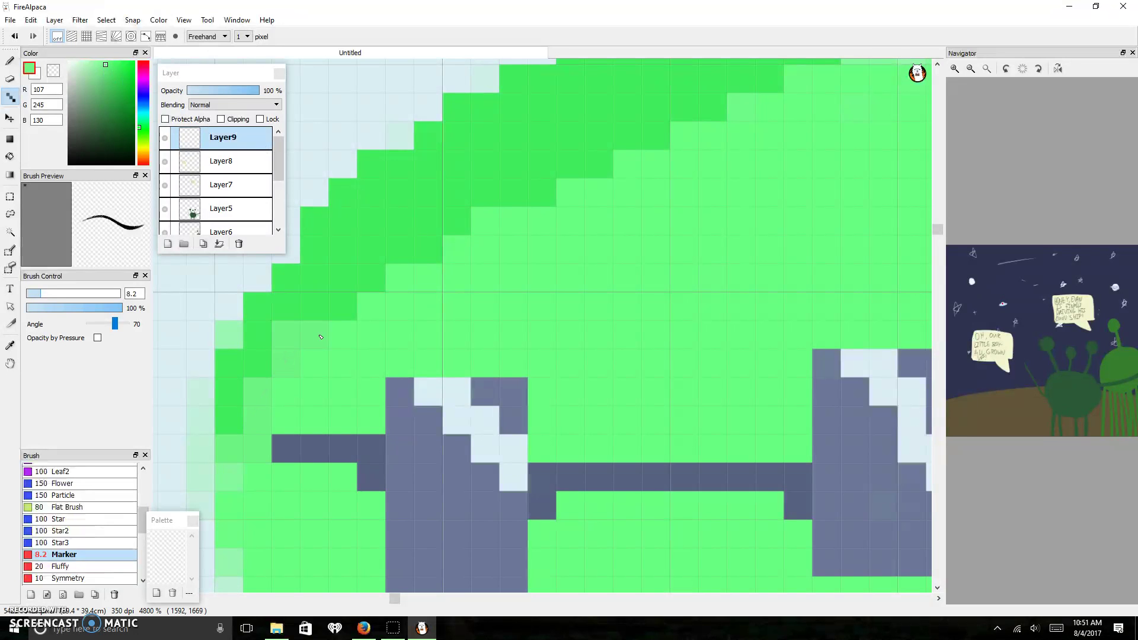
scroll(321, 337, down, 1)
click(105, 75)
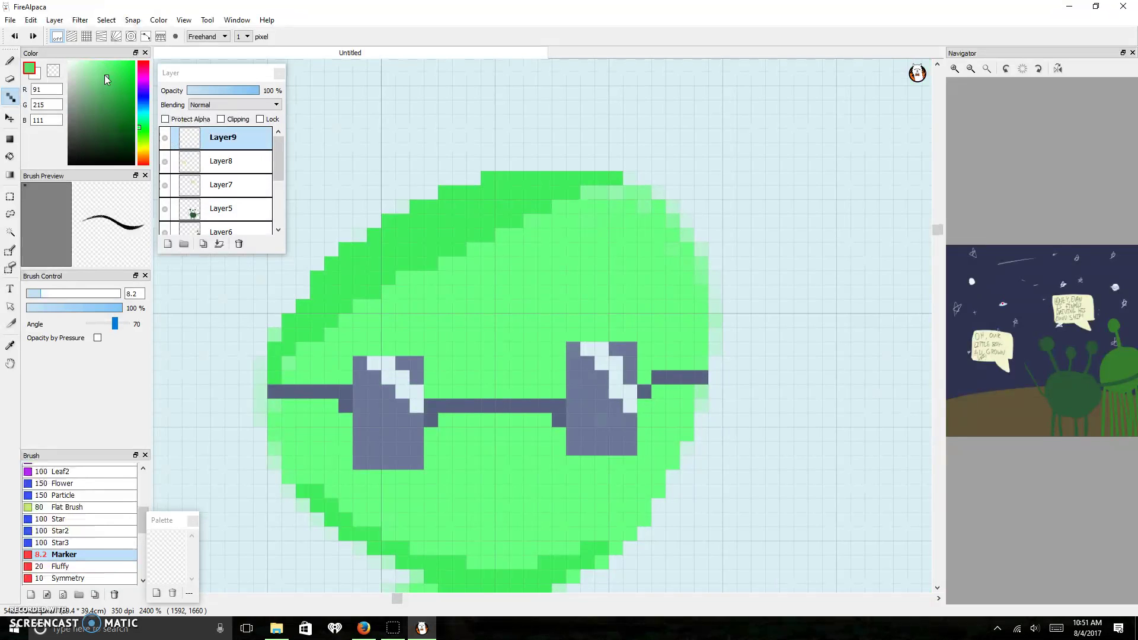
mouse_move(289, 378)
mouse_down()
mouse_move(347, 321)
mouse_move(417, 278)
mouse_up()
key(ctrl+z)
key(ctrl+z)
key(ctrl+z)
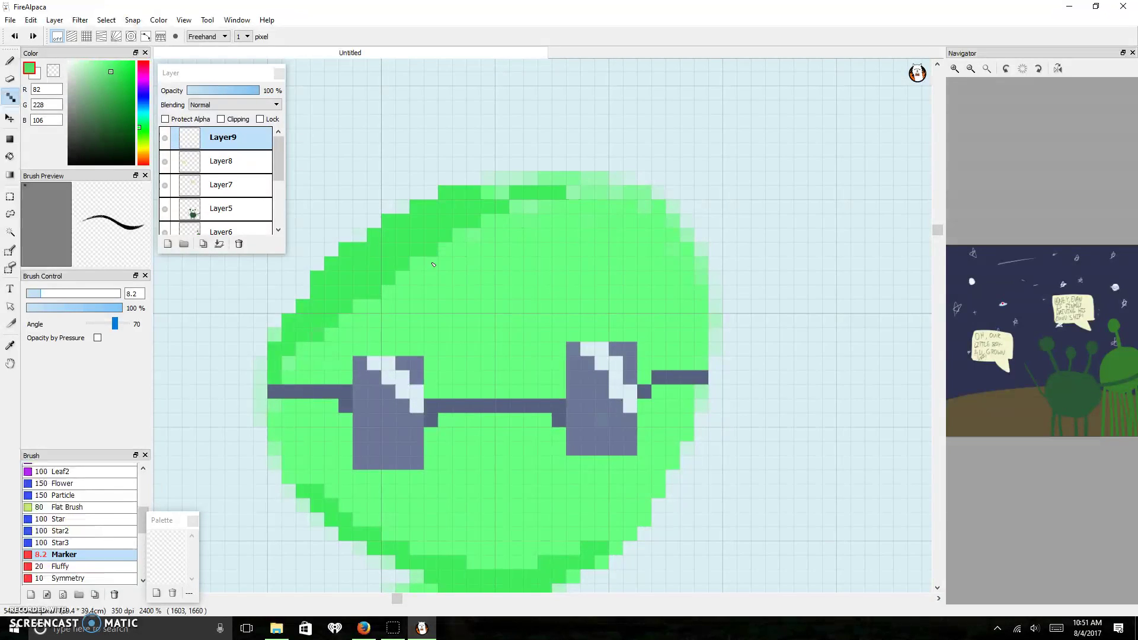
Sample the head's dark green and add a rim of dark green pixels along the head's top.
alt+click(389, 214)
drag(487, 192, 631, 192)
drag(488, 178, 588, 179)
drag(514, 207, 559, 206)
click(488, 220)
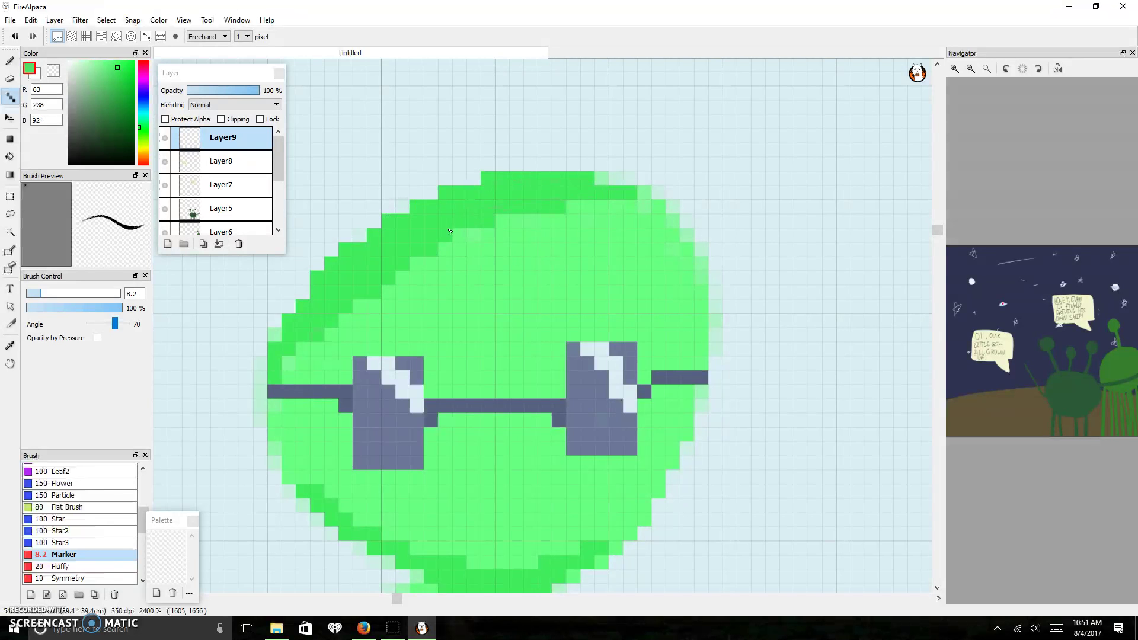
scroll(504, 198, down, 5)
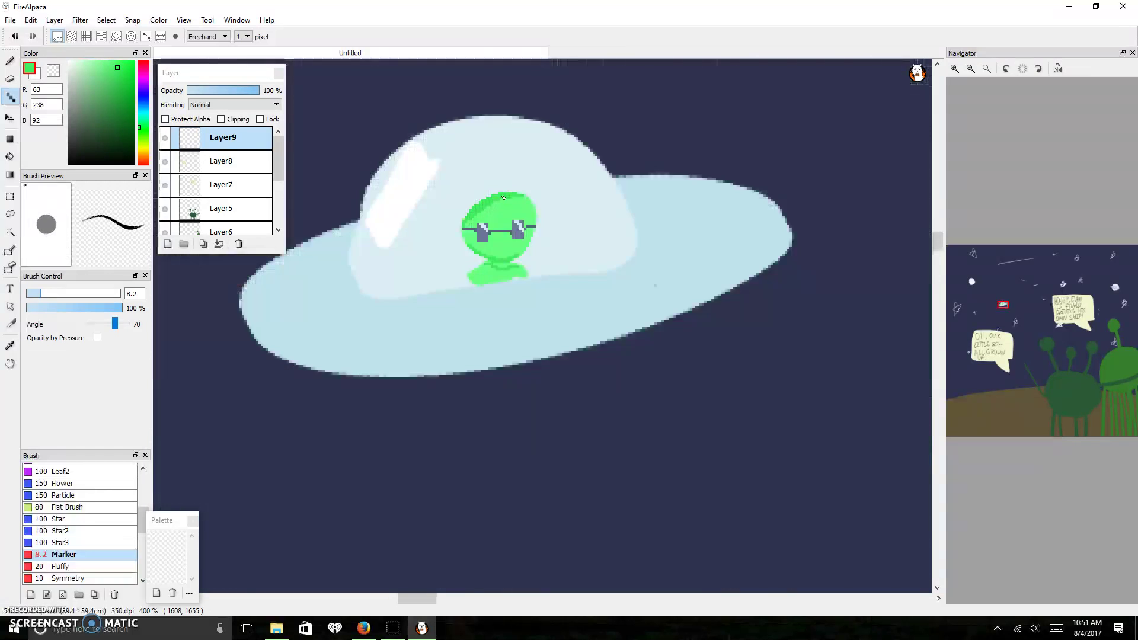
scroll(504, 198, down, 1)
scroll(503, 197, up, 4)
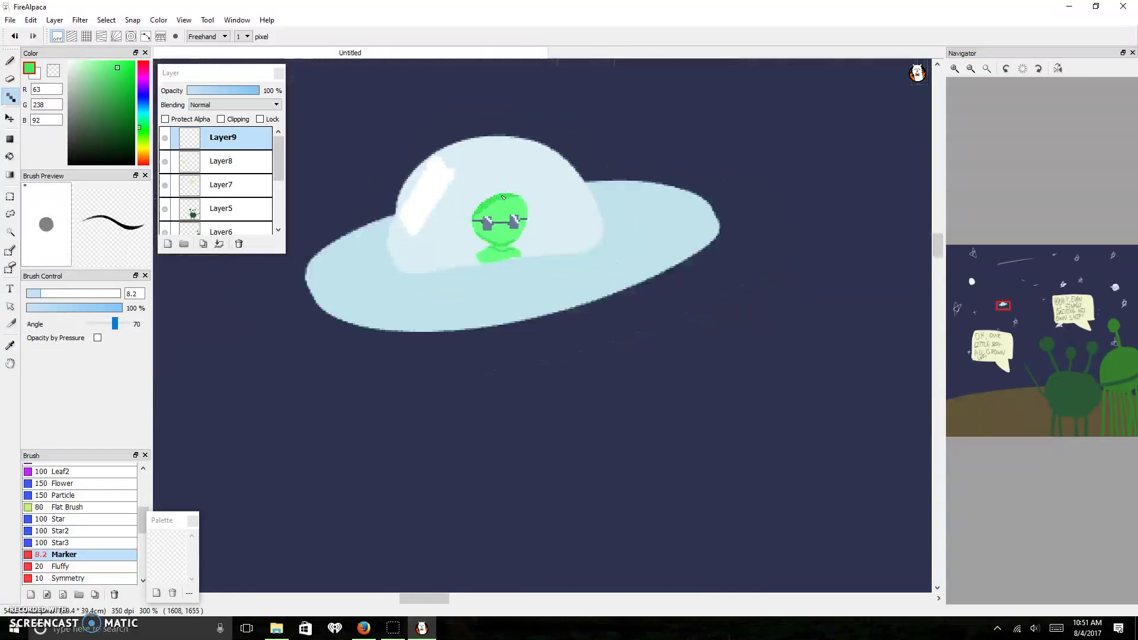